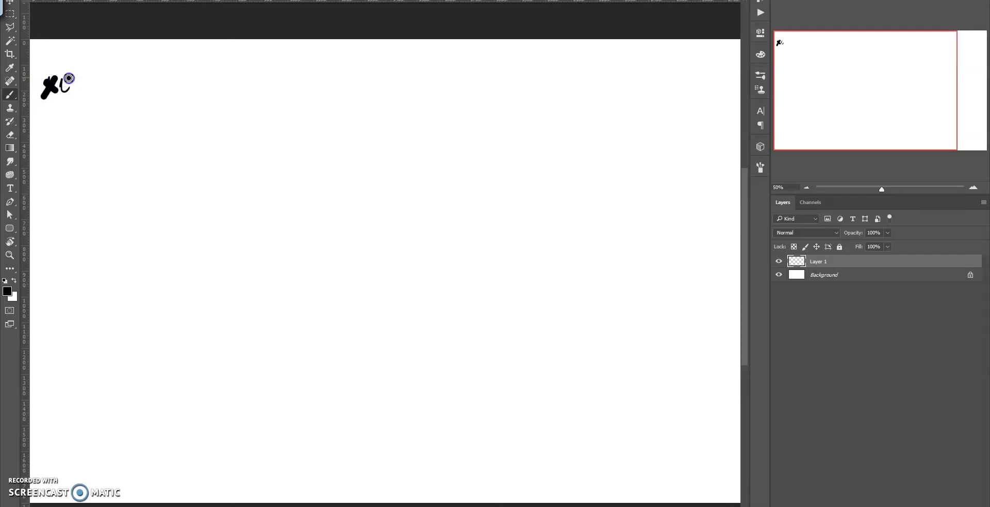
Write the notes 'Female' and 'ATM' and sketch the head outline with a pointed chin
drag(54, 117, 89, 114)
drag(41, 175, 63, 158)
mouse_move(293, 82)
mouse_down()
mouse_move(303, 122)
mouse_move(321, 83)
mouse_up()
mouse_move(321, 83)
mouse_down()
mouse_move(318, 107)
mouse_move(315, 90)
mouse_move(298, 111)
mouse_move(328, 98)
mouse_move(327, 150)
mouse_move(285, 124)
mouse_up()
Sketch the neck, hair, crossed arms, shoulders, chest and waist-to-hip contour
mouse_move(289, 80)
mouse_down()
mouse_move(310, 139)
mouse_move(265, 182)
mouse_move(313, 205)
mouse_up()
drag(278, 178, 336, 176)
mouse_move(328, 129)
mouse_down()
mouse_move(342, 159)
mouse_move(283, 171)
mouse_up()
drag(302, 214, 289, 256)
mouse_move(336, 232)
mouse_down()
mouse_move(336, 252)
mouse_move(340, 154)
mouse_move(335, 343)
mouse_move(324, 346)
mouse_move(335, 349)
mouse_up()
Sketch the knees, lower legs, back of the legs, and hip and thigh strokes
drag(338, 361, 329, 432)
drag(318, 356, 332, 465)
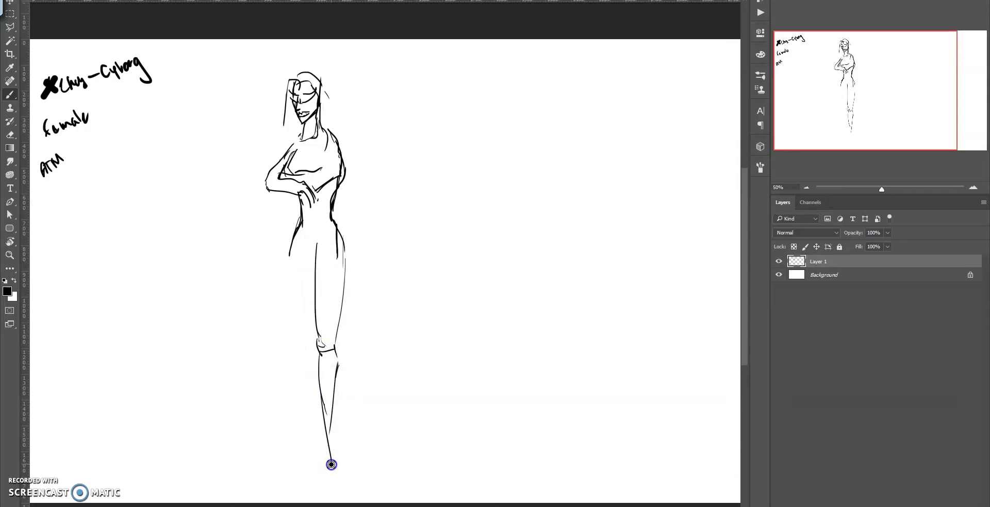
drag(338, 366, 344, 455)
drag(296, 339, 316, 466)
drag(304, 379, 322, 464)
mouse_move(297, 333)
mouse_down()
mouse_move(283, 260)
mouse_move(298, 309)
mouse_up()
drag(344, 242, 348, 286)
Erase the interior face lines and redraw the chin
key(e)
mouse_move(304, 88)
mouse_down()
mouse_move(294, 99)
mouse_move(304, 116)
mouse_up()
key(b)
drag(315, 107, 296, 123)
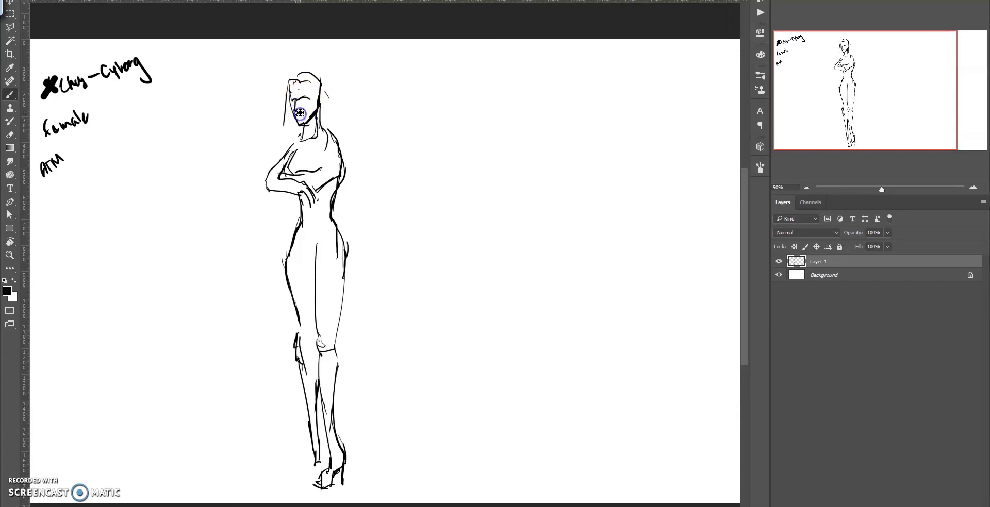
drag(298, 115, 303, 122)
Erase the crossed-arm lines on the chest and redraw the under-bust and waist lines
key(e)
mouse_move(283, 159)
mouse_down()
mouse_move(324, 194)
mouse_move(312, 168)
mouse_move(285, 178)
mouse_up()
key(b)
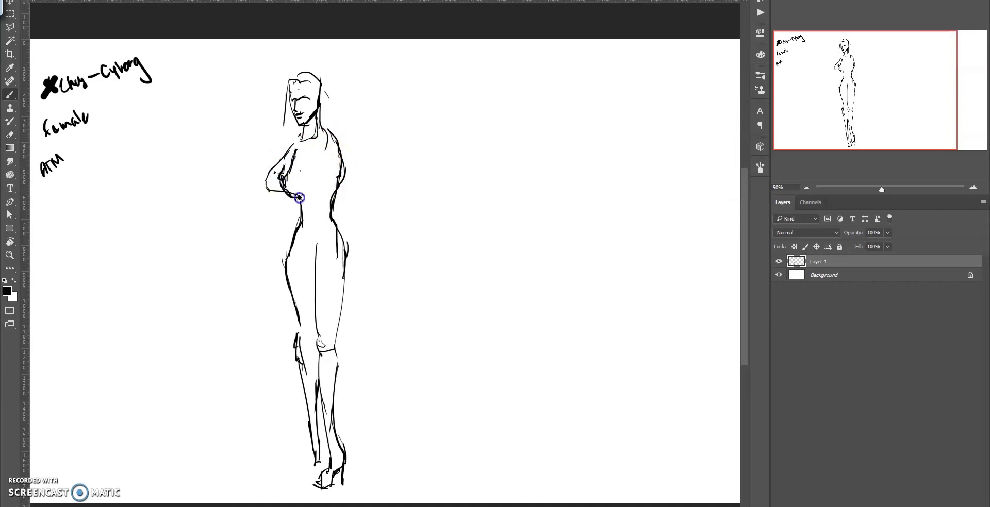
key(e)
key(b)
mouse_move(297, 197)
mouse_down()
mouse_move(300, 227)
mouse_move(320, 252)
mouse_up()
Draw both arms reaching outward with hands at the wrists
mouse_move(272, 189)
mouse_down()
mouse_move(238, 248)
mouse_move(201, 251)
mouse_move(272, 239)
mouse_move(276, 167)
mouse_move(267, 242)
mouse_up()
drag(205, 260, 197, 287)
mouse_move(348, 143)
mouse_down()
mouse_move(382, 220)
mouse_move(407, 238)
mouse_move(347, 143)
mouse_up()
drag(396, 220, 416, 239)
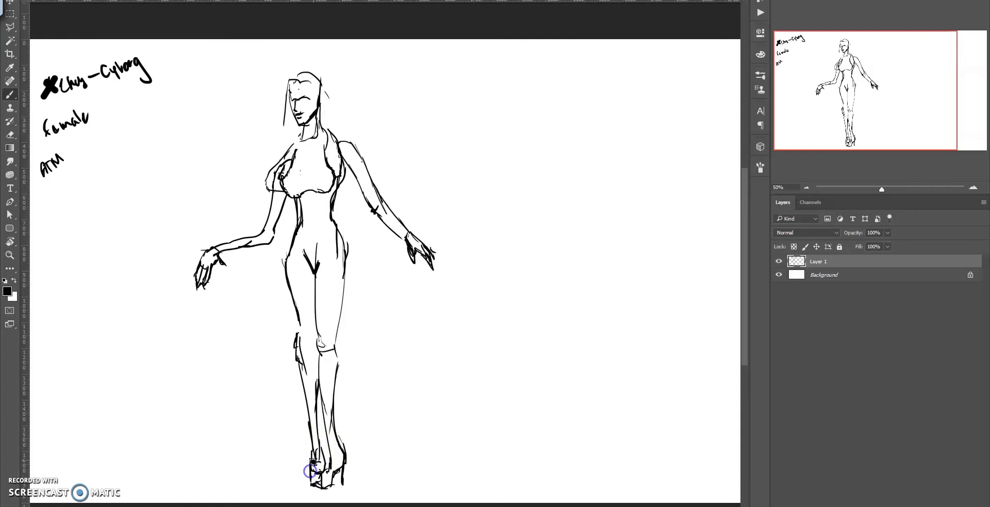
Add long flowing hair strands over the head and down both sides to the shoulders
mouse_move(284, 122)
mouse_down()
mouse_move(262, 202)
mouse_move(287, 82)
mouse_move(329, 85)
mouse_move(325, 111)
mouse_up()
drag(337, 149, 350, 243)
drag(348, 283, 342, 210)
mouse_move(367, 168)
mouse_down()
mouse_move(342, 99)
mouse_move(289, 89)
mouse_move(330, 108)
mouse_up()
key(e)
key(b)
mouse_move(309, 70)
mouse_down()
mouse_move(338, 111)
mouse_move(283, 147)
mouse_up()
drag(324, 103, 348, 139)
Darken the thigh and outer leg lines and thicken the right hip outline
mouse_move(287, 263)
mouse_down()
mouse_move(299, 335)
mouse_move(343, 464)
mouse_up()
drag(343, 417, 336, 339)
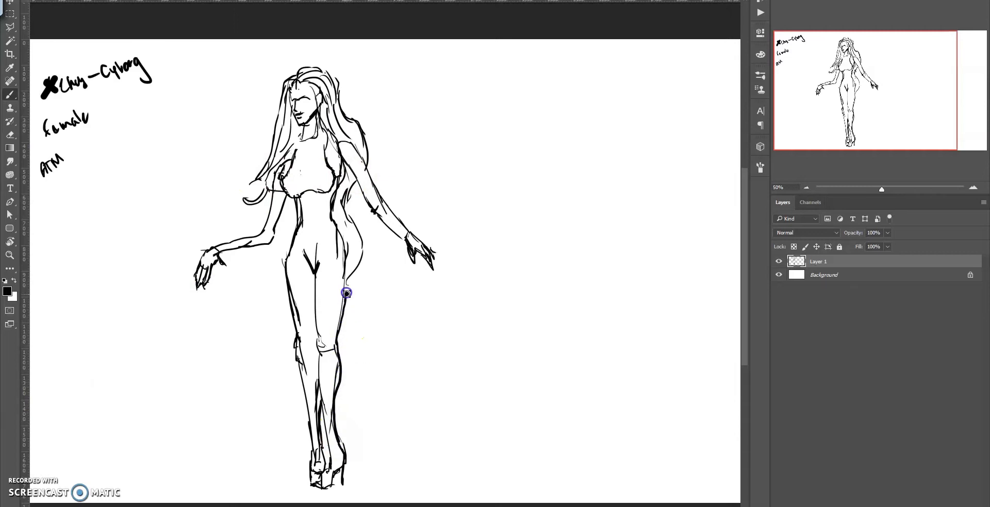
drag(346, 280, 361, 242)
Fade the sketch layer to about 20% opacity and add a new layer above it
key(e)
click(887, 232)
drag(889, 242, 851, 242)
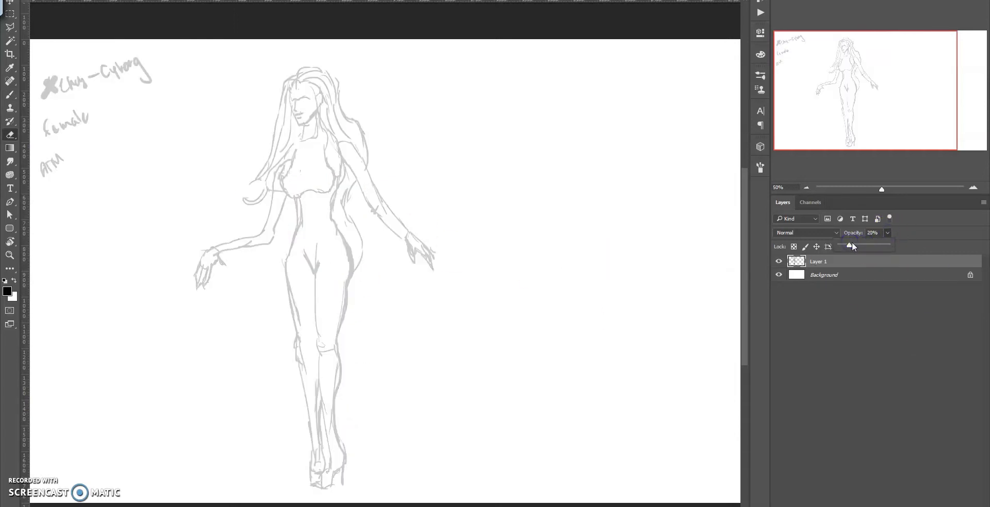
key(ctrl+shift+alt+n)
Set the foreground colour to dark grey #646464 for painting
key(i)
click(7, 292)
click(650, 138)
click(592, 171)
click(825, 86)
key(b)
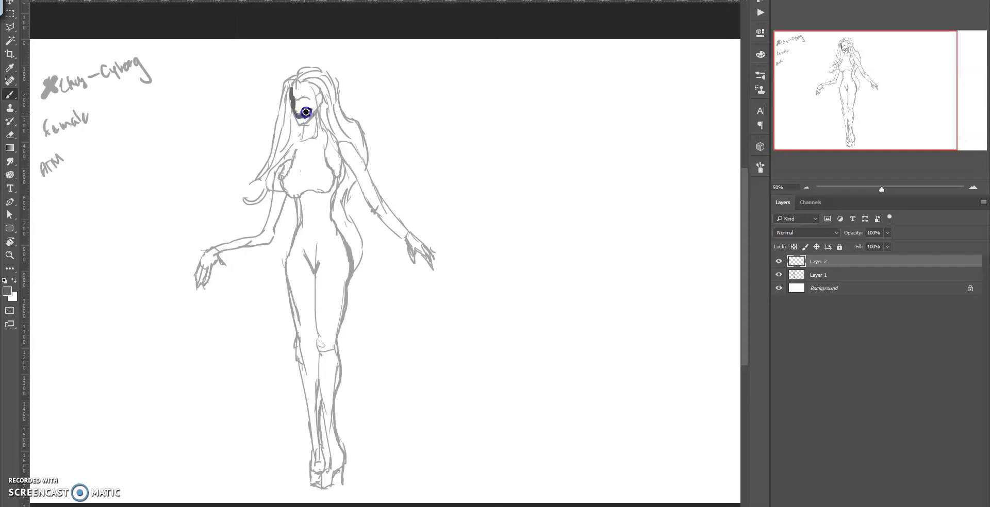
Paint grey plates on the jaw, neck, upper arm, waist, thigh, shin and left hand
mouse_move(304, 115)
mouse_down()
mouse_move(309, 88)
mouse_move(309, 135)
mouse_up()
drag(376, 192, 371, 205)
drag(345, 145, 360, 182)
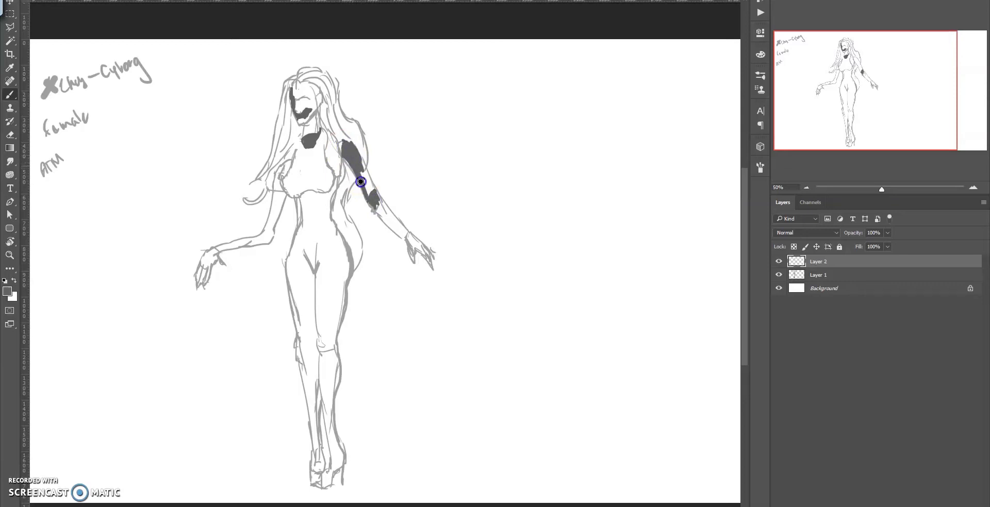
mouse_move(302, 224)
mouse_down()
mouse_move(329, 225)
mouse_move(301, 202)
mouse_move(318, 211)
mouse_up()
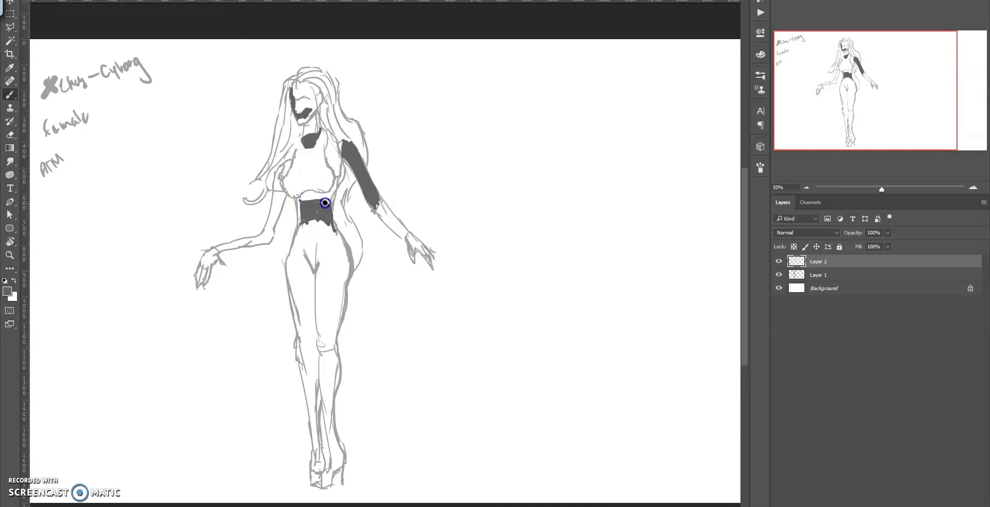
mouse_move(314, 300)
mouse_down()
mouse_move(295, 305)
mouse_move(316, 302)
mouse_up()
mouse_move(324, 356)
mouse_down()
mouse_move(327, 400)
mouse_move(335, 368)
mouse_move(324, 419)
mouse_up()
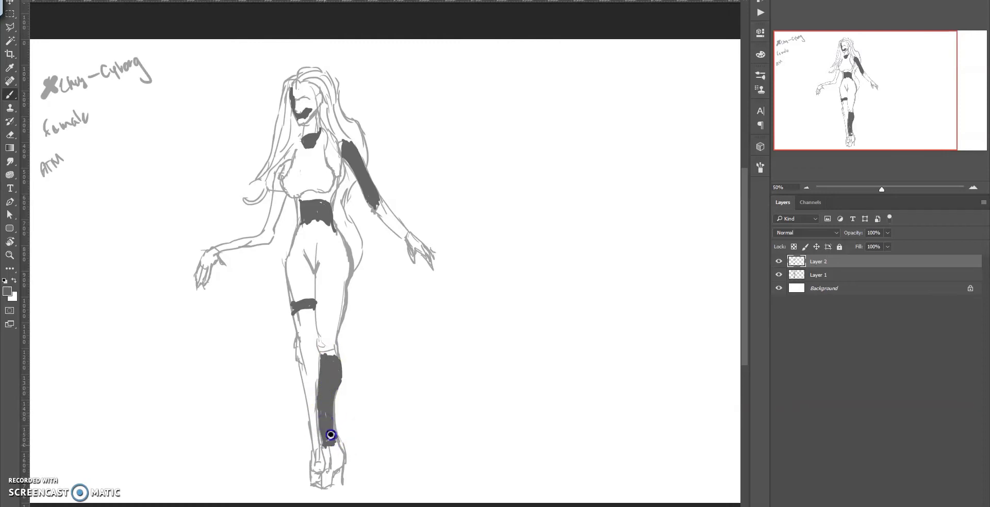
drag(214, 256, 208, 266)
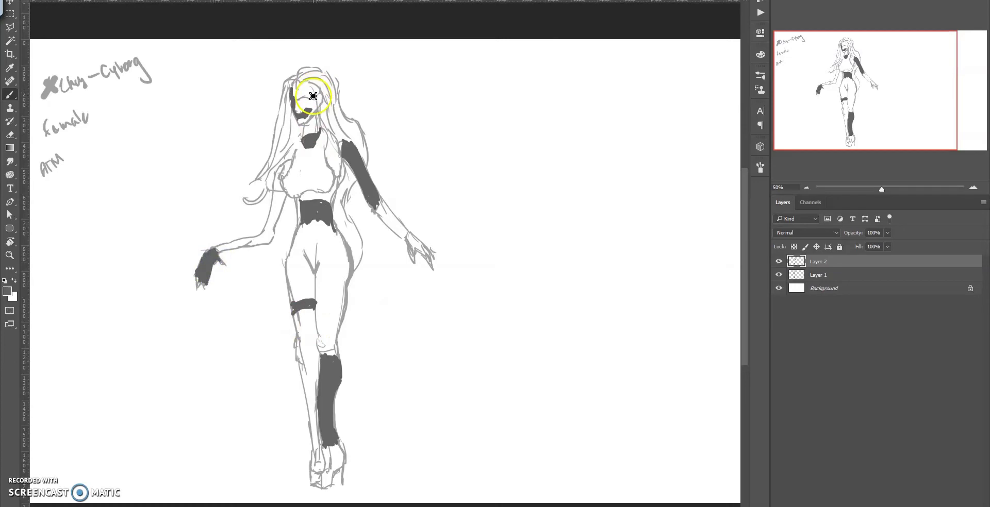
Draw a grey collar loop, then add Layer 3 with colours reset to black
drag(326, 155, 298, 138)
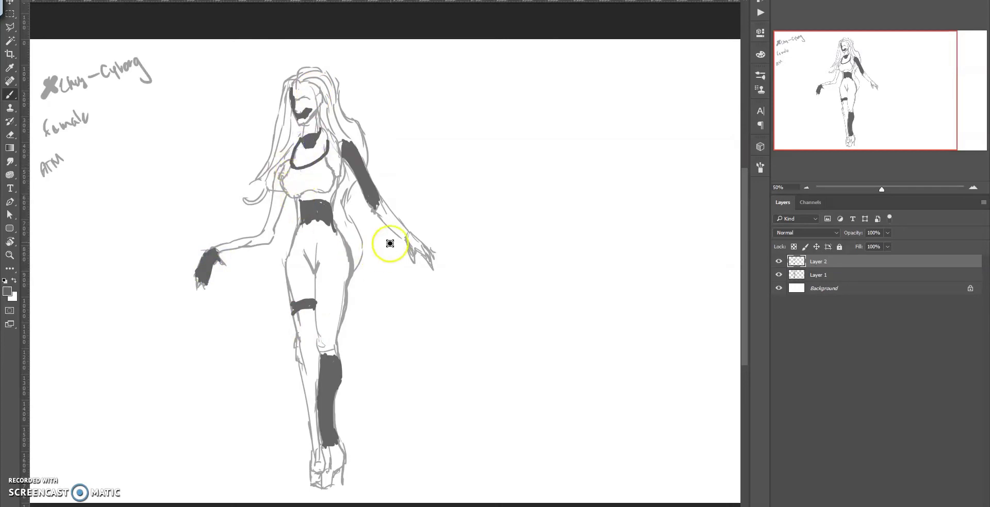
key(d)
key(ctrl+shift+alt+n)
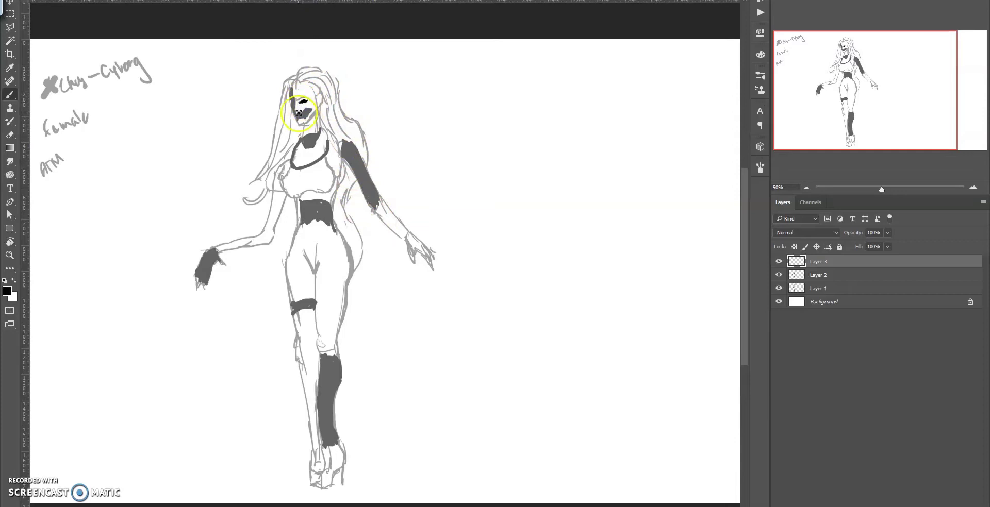
Mark the eye in black and ink detail lines on the neck piece and waist corset
drag(292, 106, 296, 107)
click(299, 114)
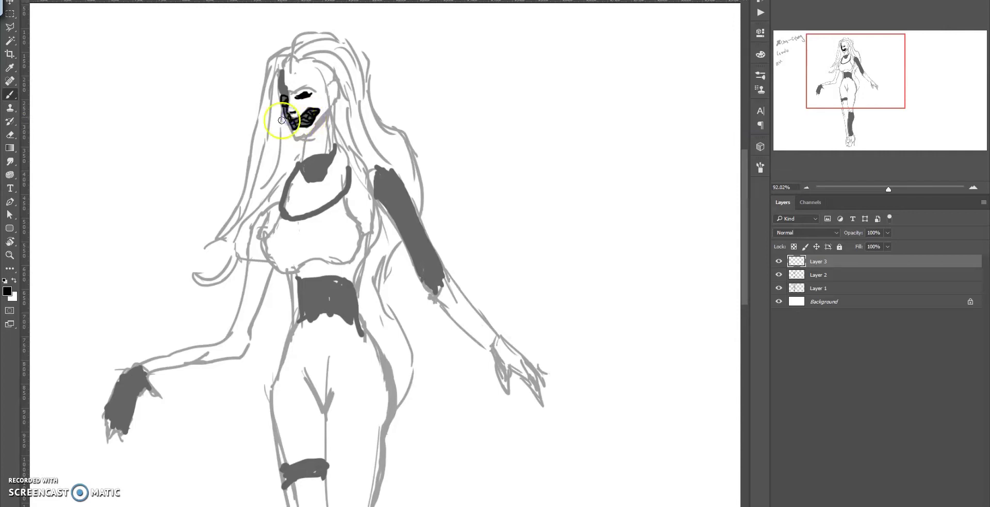
drag(315, 179, 311, 163)
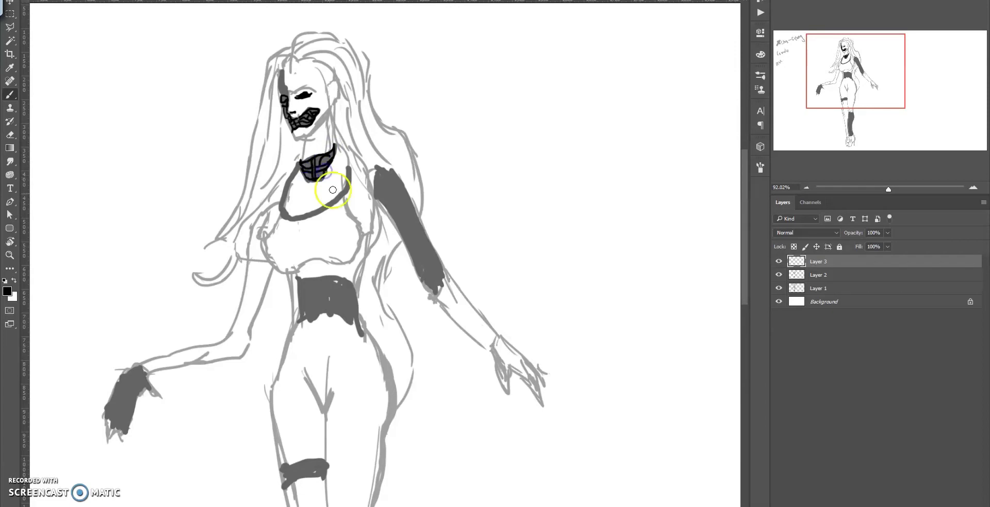
mouse_move(320, 281)
mouse_down()
mouse_move(321, 306)
mouse_move(358, 292)
mouse_move(361, 309)
mouse_up()
mouse_move(297, 305)
mouse_down()
mouse_move(336, 303)
mouse_move(364, 335)
mouse_up()
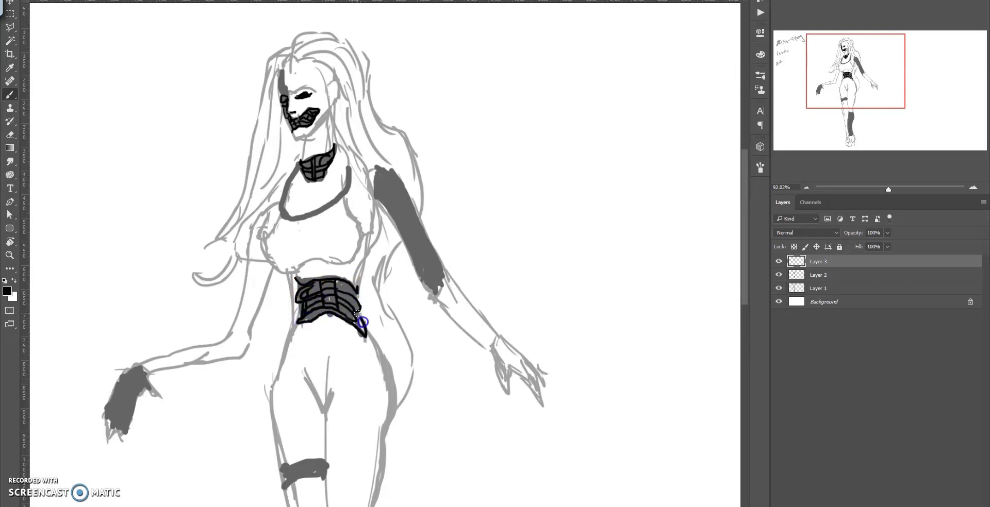
drag(295, 317, 357, 325)
Outline the arm plating and hatch the forearm near the wrist, covering the hatching with grey
mouse_move(381, 200)
mouse_down()
mouse_move(400, 177)
mouse_move(399, 232)
mouse_move(438, 299)
mouse_up()
mouse_move(440, 265)
mouse_down()
mouse_move(420, 248)
mouse_move(427, 273)
mouse_up()
alt+click(397, 232)
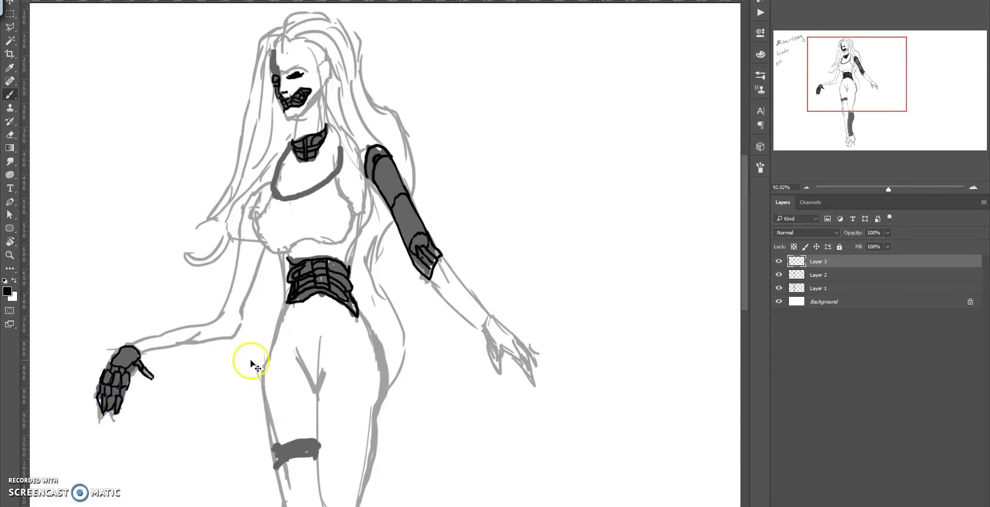
scroll(243, 357, down, 2)
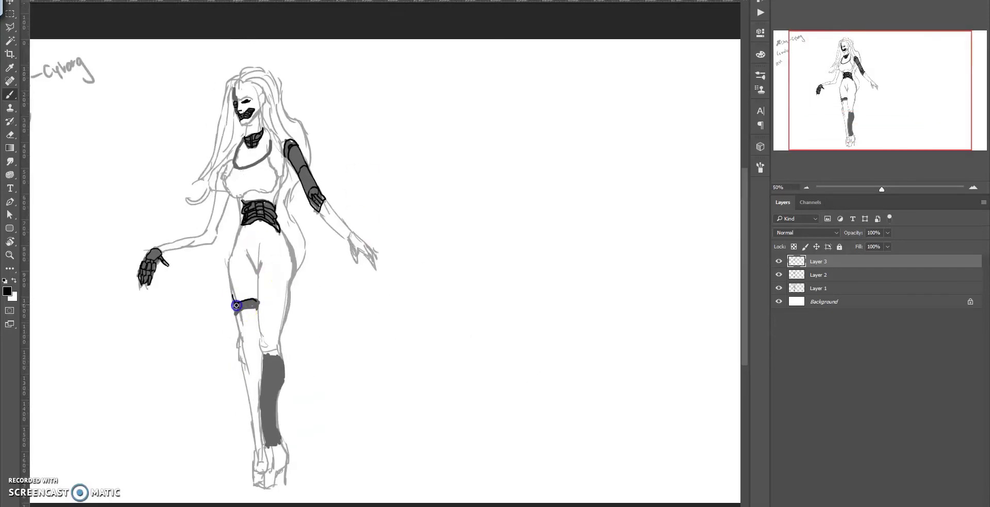
Copy the sketched figure onto its own layer using a rectangular selection
click(314, 368)
click(267, 430)
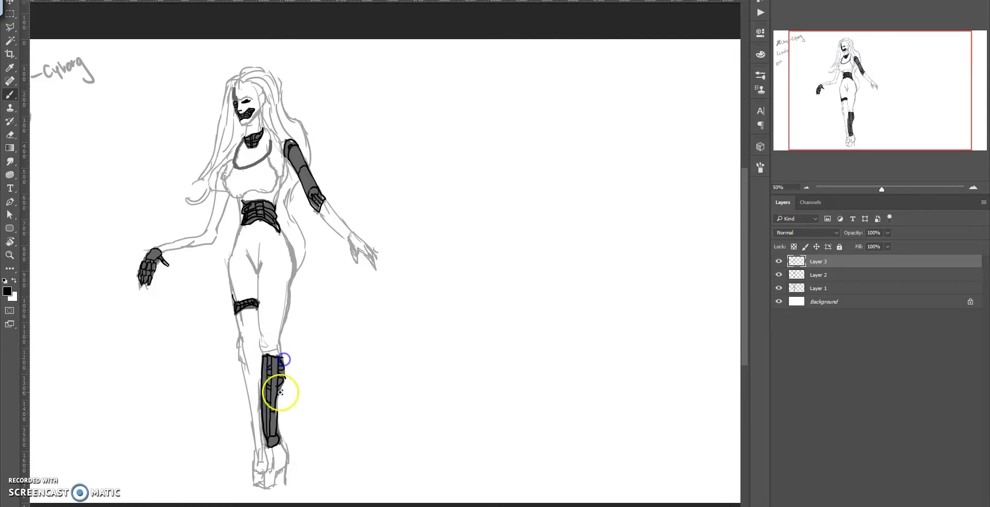
click(235, 98)
click(818, 288)
key(m)
drag(124, 60, 253, 250)
drag(234, 218, 426, 497)
key(ctrl+j)
key(0)
Clean up the chest and collar lines, then delete the temporary sketch copy layer
key(e)
click(233, 186)
mouse_move(233, 186)
mouse_down()
mouse_move(278, 165)
mouse_move(242, 170)
mouse_move(235, 197)
mouse_up()
key(b)
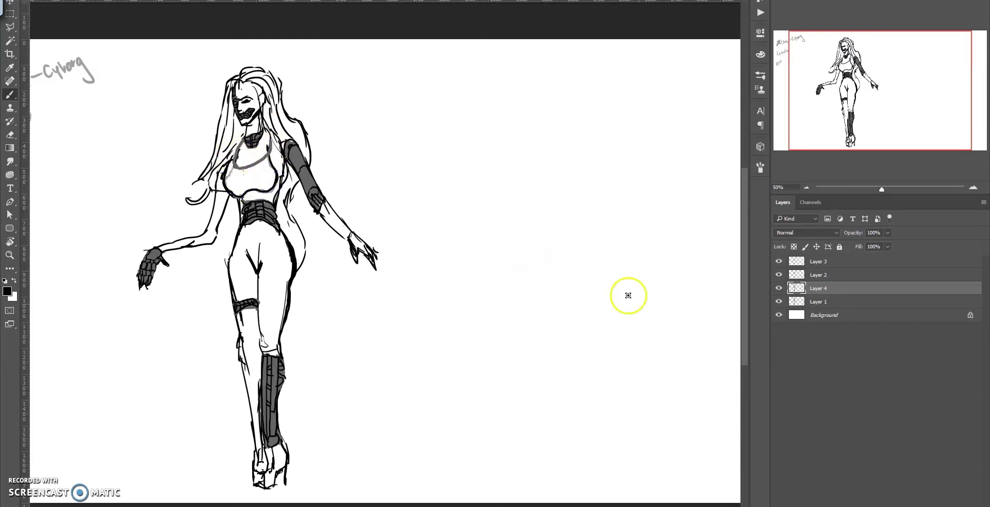
click(817, 283)
key(Delete)
Lighten the grey shading Layer 2 to 53% opacity and return to the lineart layer
key(e)
click(372, 252)
click(818, 275)
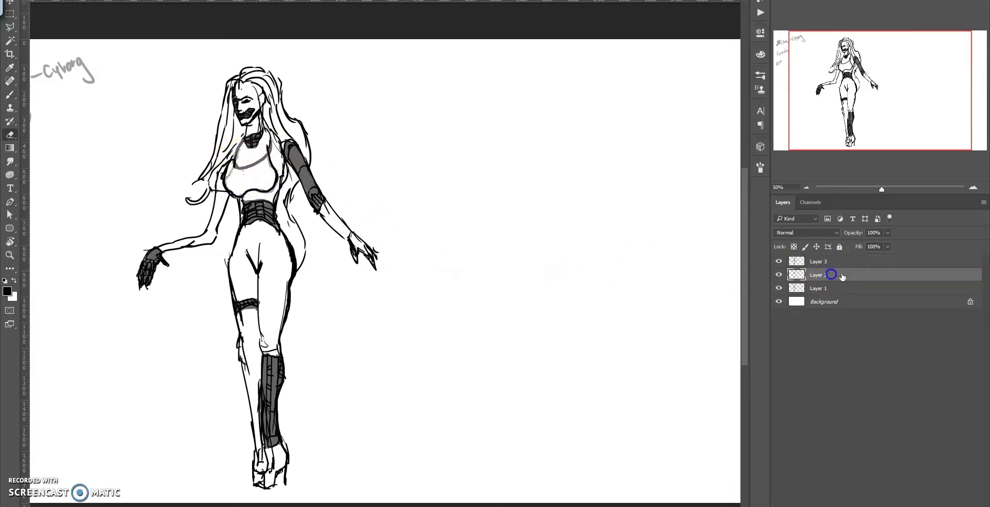
drag(887, 232, 854, 242)
click(818, 262)
key(b)
Ink hair strokes, remove a stray chest mark, and draw the groin and knee lines
drag(282, 85, 310, 149)
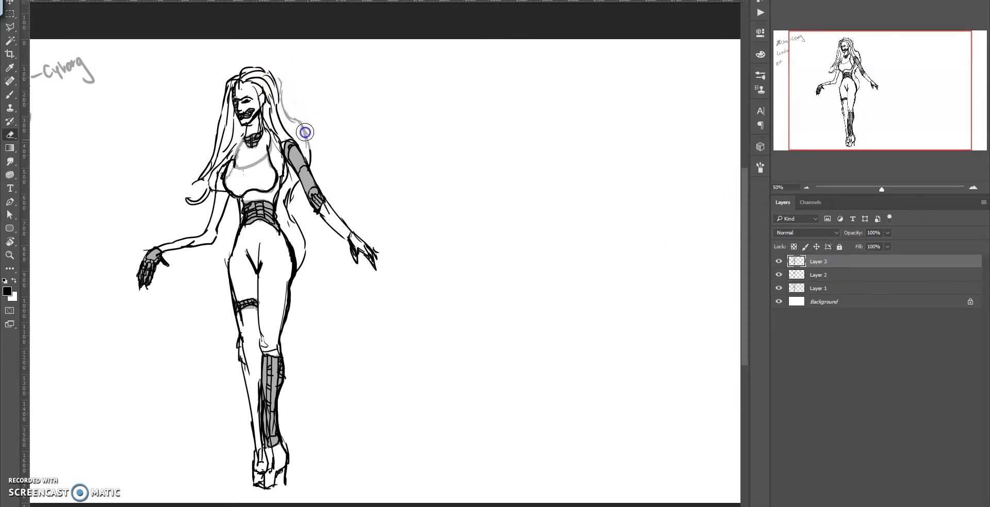
drag(237, 89, 249, 86)
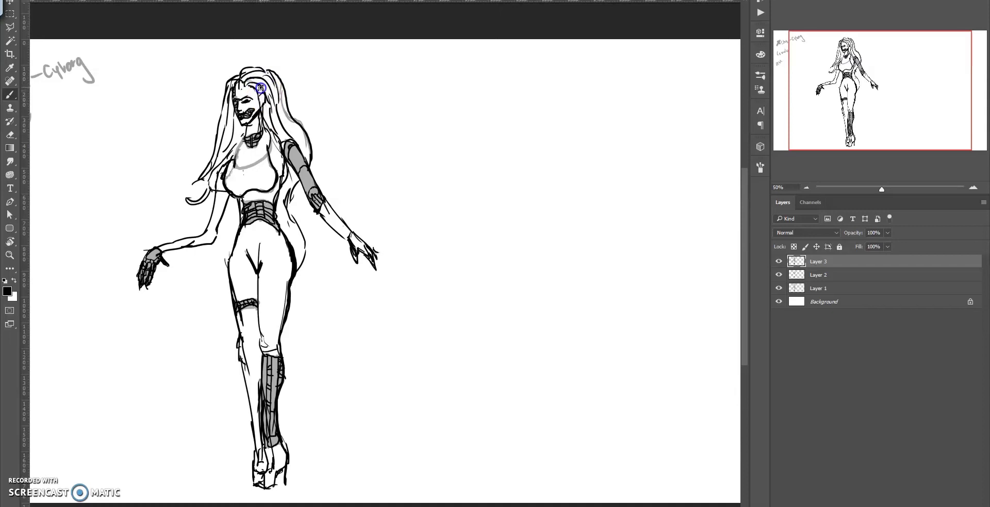
key(e)
click(263, 173)
key(b)
drag(249, 253, 258, 272)
mouse_move(263, 348)
mouse_down()
mouse_move(261, 333)
mouse_move(316, 353)
mouse_up()
Trace the left calf and boot outlines in black
key(e)
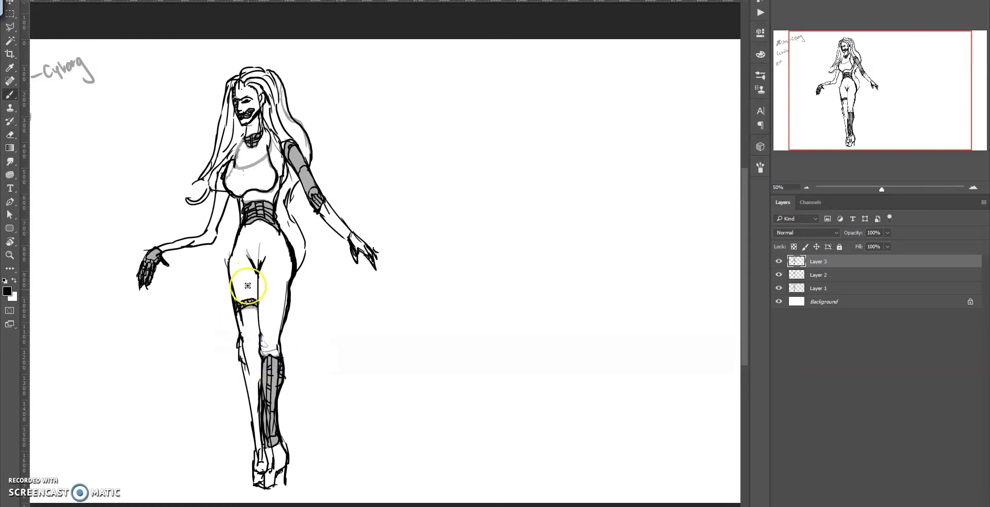
key(b)
click(256, 472)
click(274, 452)
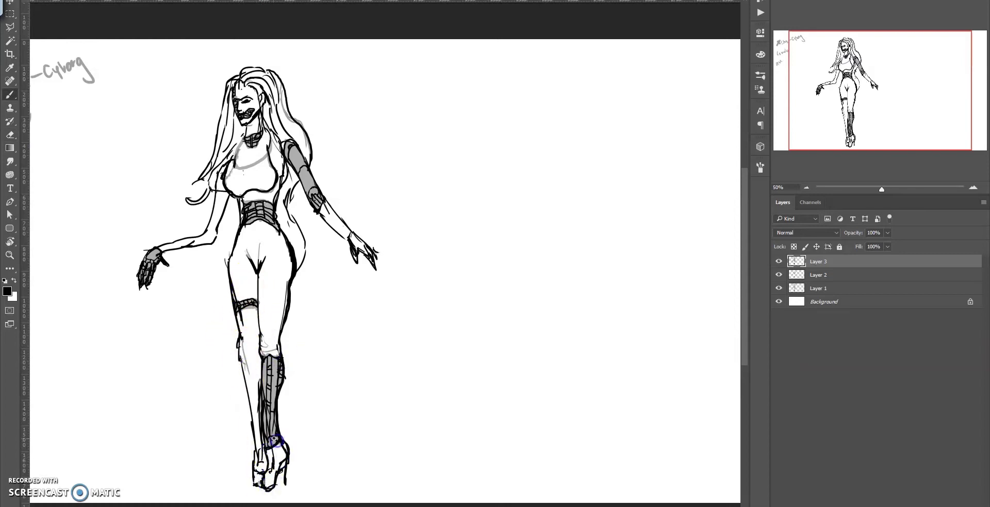
mouse_move(243, 331)
mouse_down()
mouse_move(247, 396)
mouse_move(245, 384)
mouse_up()
click(202, 181)
click(217, 232)
click(235, 259)
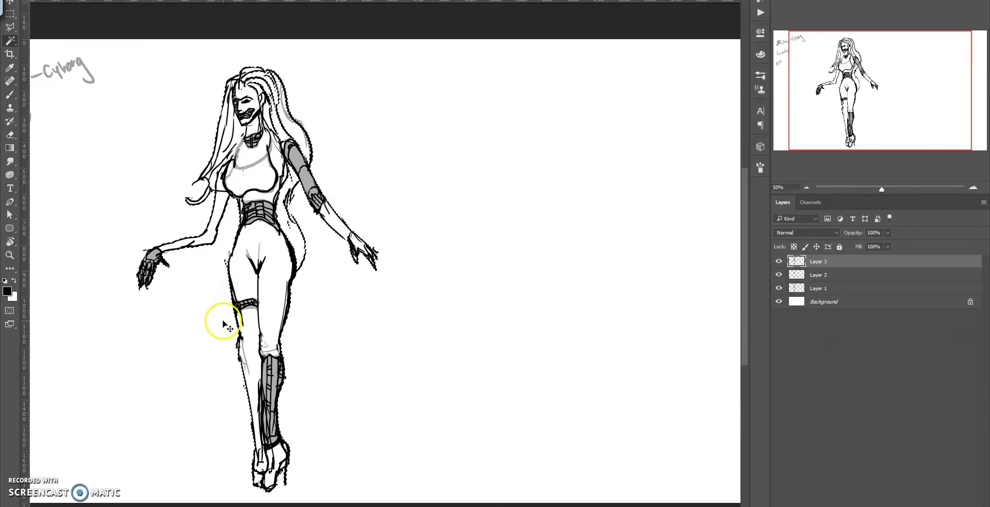
Deselect and paint grey over the right side of the hair on Layer 2
click(799, 279)
key(ctrl+d)
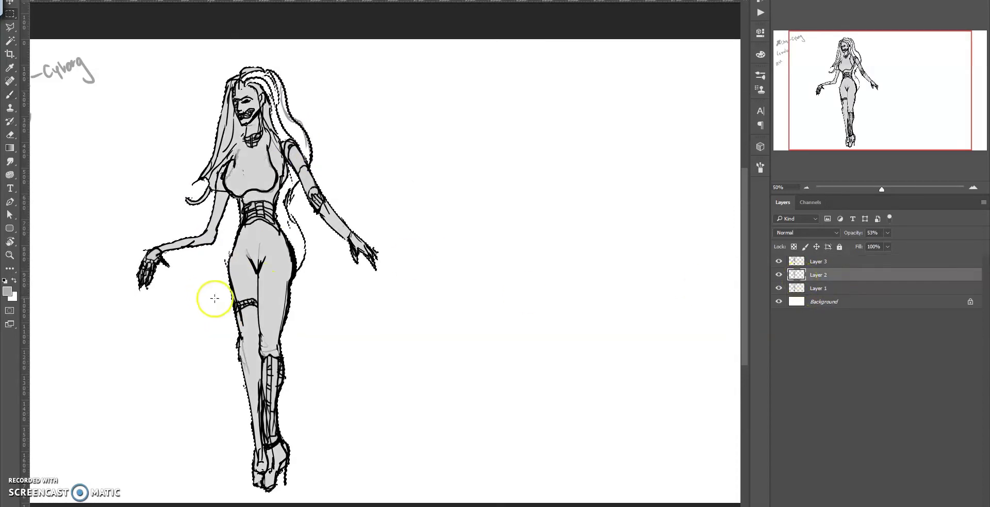
mouse_move(265, 97)
mouse_down()
mouse_move(307, 154)
mouse_move(294, 228)
mouse_up()
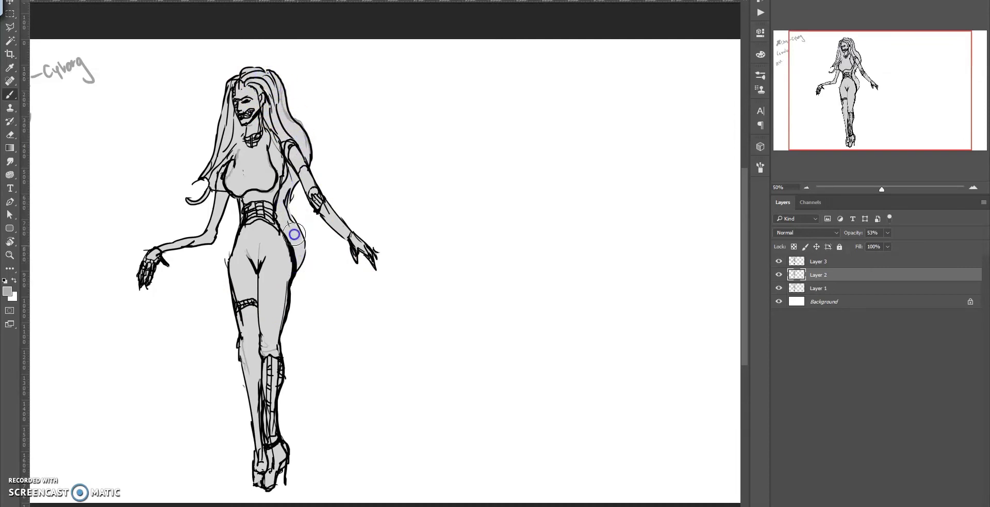
Hide Layer 1, duplicate Layers 2 and 3, hide the originals and flip the copy horizontally
click(782, 289)
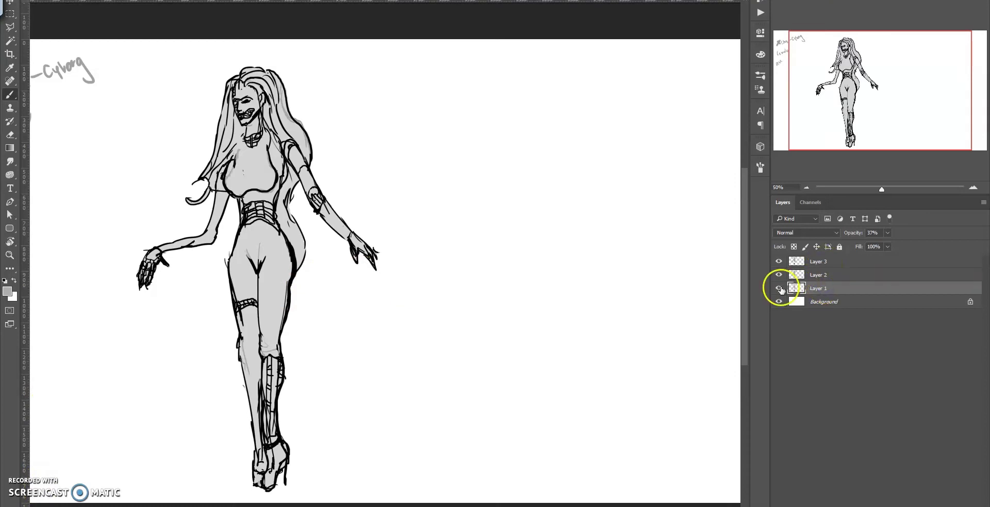
click(818, 274)
shift+click(818, 261)
drag(262, 225, 515, 225)
key(ctrl+0)
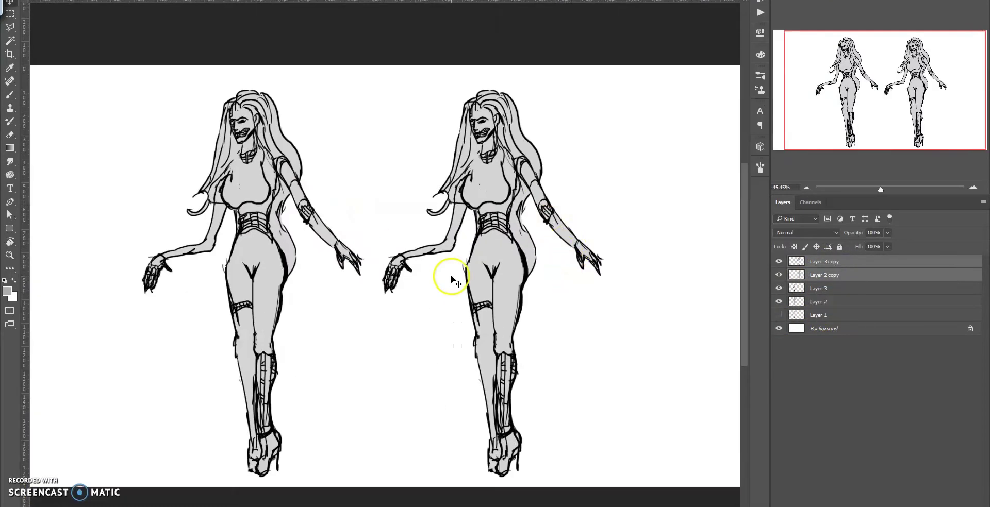
click(779, 288)
click(778, 302)
key(ctrl+shift+h)
Select the flipped figure's lower leg with the Polygonal Lasso
key(l)
click(177, 313)
click(215, 287)
click(227, 260)
click(240, 252)
click(273, 474)
click(168, 404)
click(220, 331)
click(177, 313)
Shift the selected lower leg to the right, deselect, and touch up its edge
drag(259, 361, 320, 361)
key(ctrl+d)
key(b)
drag(222, 291, 218, 292)
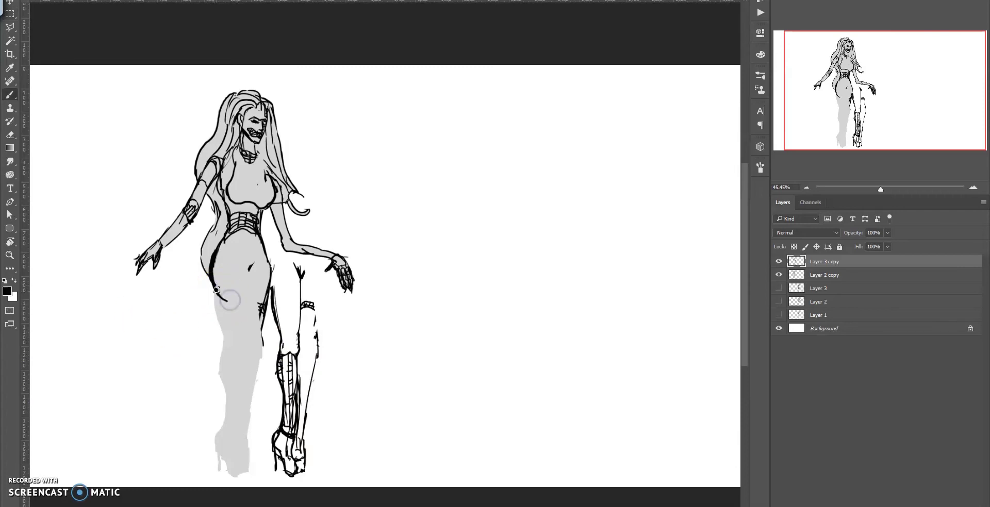
Touch up the hip lines, undoing a stray curved stroke across the hip
key(e)
click(246, 296)
key(b)
drag(236, 267, 278, 258)
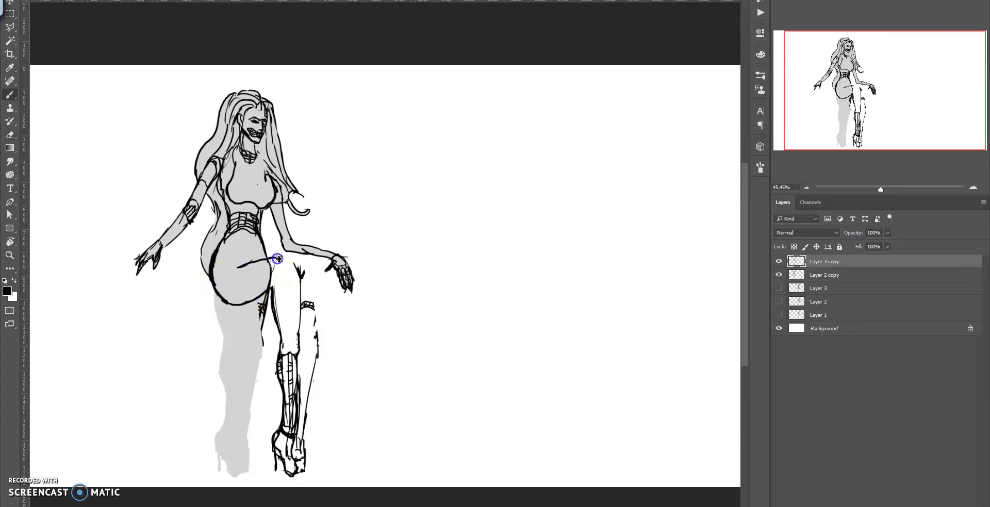
key(ctrl+z)
key(e)
click(259, 122)
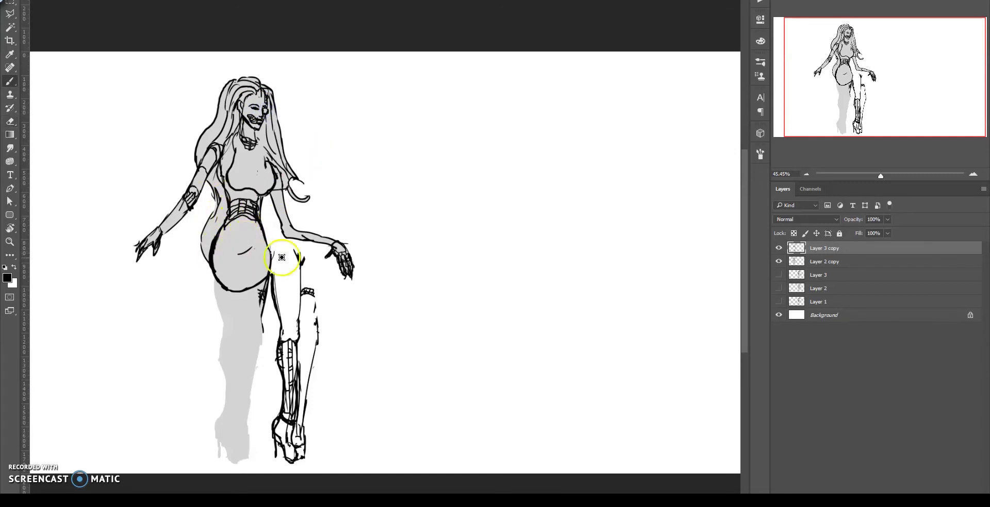
Delete the old thigh lines and move the lower right leg up and slightly left
key(l)
click(268, 275)
drag(267, 274, 283, 302)
key(Delete)
click(325, 337)
drag(325, 338, 322, 335)
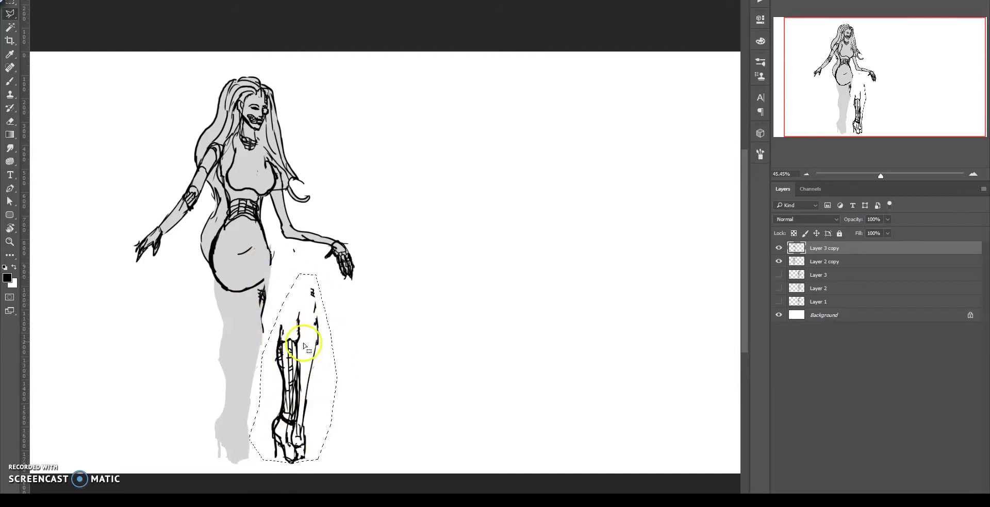
drag(321, 366, 317, 324)
click(342, 335)
Erase leftover thigh strokes and redraw the raised thigh's top and underside
key(e)
mouse_move(294, 278)
mouse_down()
mouse_move(282, 287)
mouse_move(300, 378)
mouse_up()
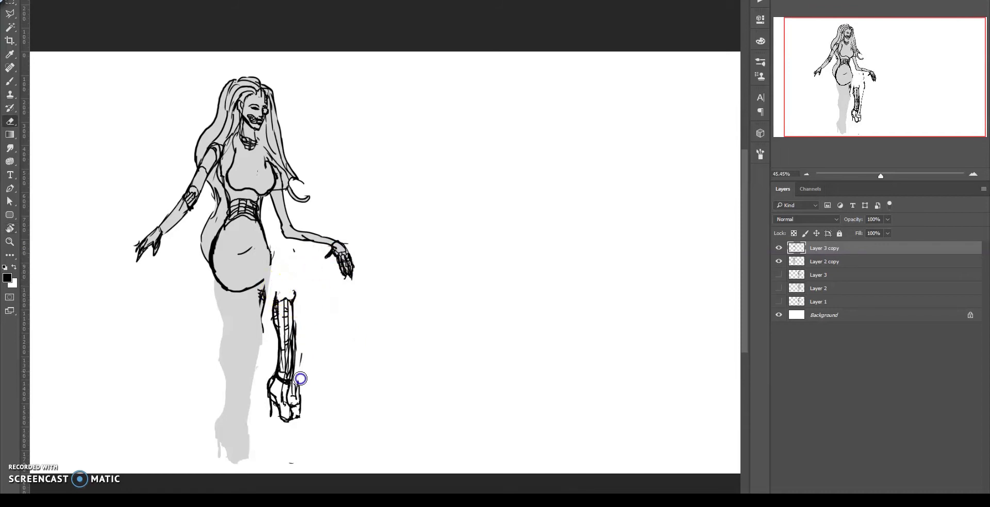
drag(298, 324, 299, 354)
key(b)
click(286, 269)
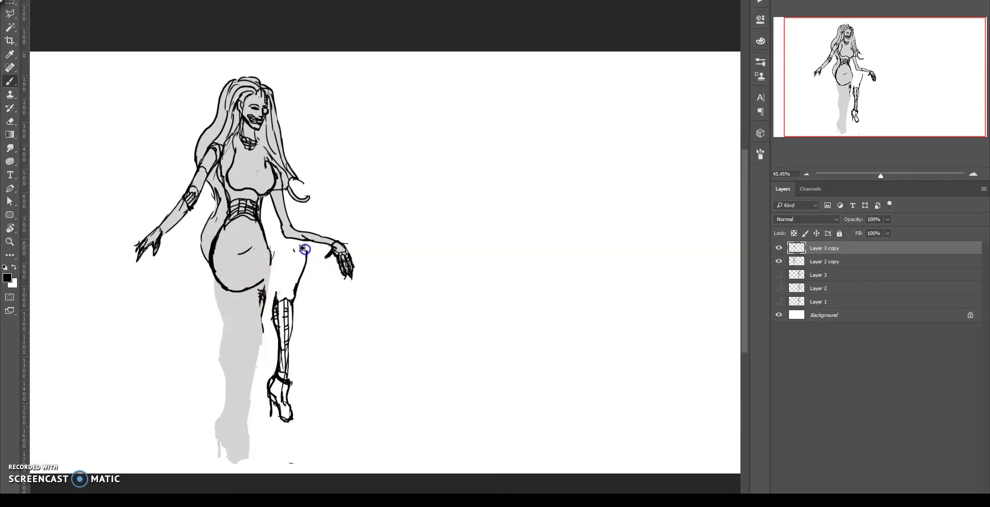
mouse_move(294, 252)
mouse_down()
mouse_move(309, 254)
mouse_move(286, 250)
mouse_up()
key(e)
key(b)
drag(222, 291, 289, 269)
Draw the bent lower leg's contours and the standing leg's shin and ankle
key(e)
key(b)
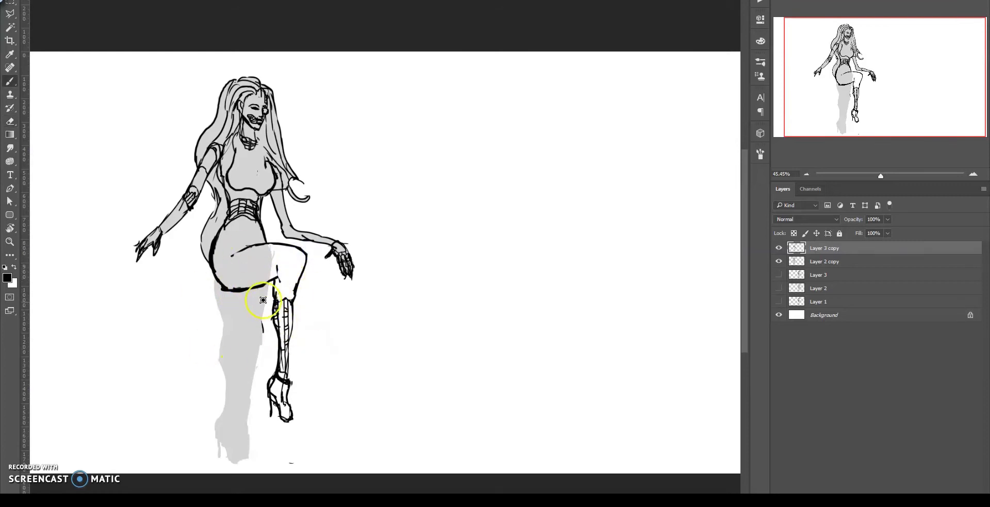
mouse_move(248, 354)
mouse_down()
mouse_move(268, 289)
mouse_move(224, 361)
mouse_up()
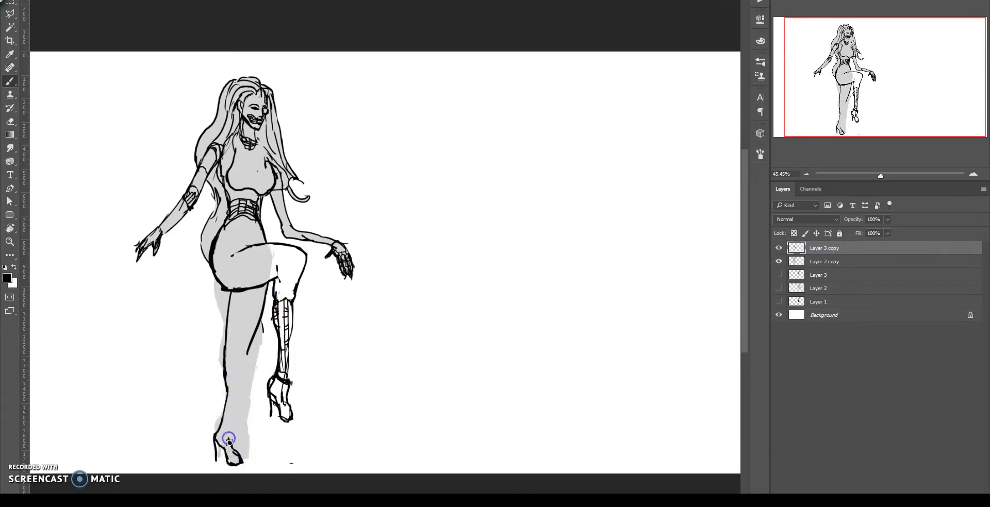
drag(228, 440, 243, 397)
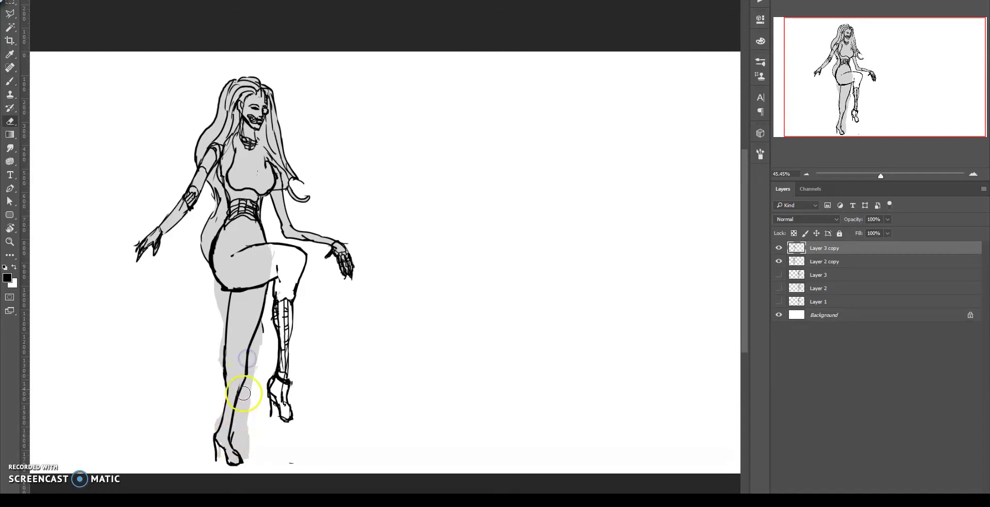
Lasso the standing leg, shift it slightly into place, and deselect
key(l)
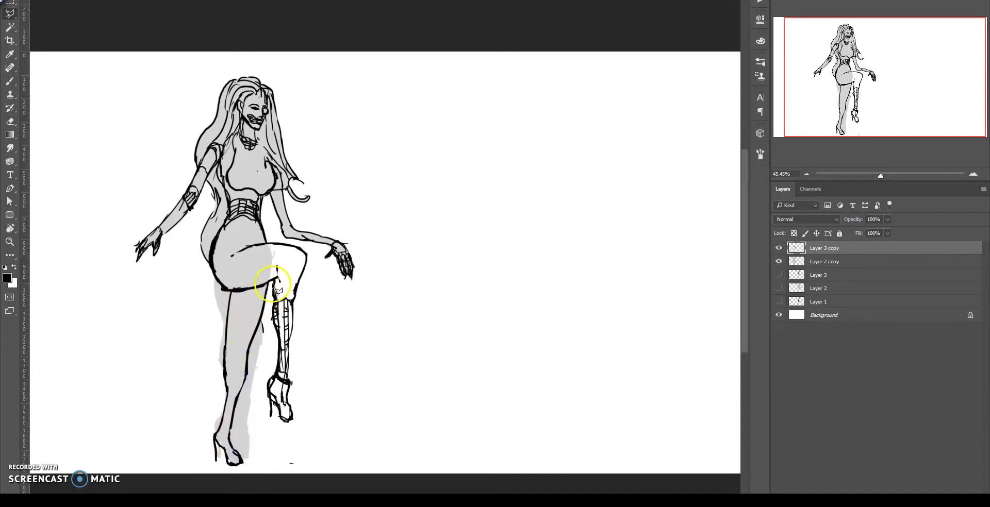
drag(273, 280, 259, 288)
drag(243, 334, 234, 336)
key(ctrl+d)
Thicken the thigh underside, erase the thick knee band, and redraw the boot outline
key(b)
drag(279, 298, 220, 288)
key(e)
drag(217, 329, 220, 306)
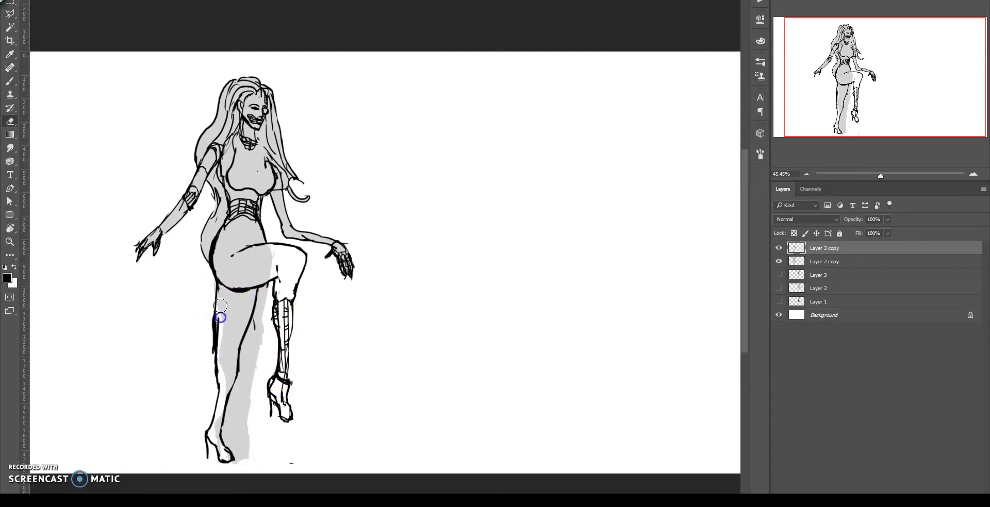
key(b)
key(e)
mouse_move(236, 371)
mouse_down()
mouse_move(217, 376)
mouse_move(217, 411)
mouse_up()
key(b)
key(e)
key(b)
drag(239, 365, 227, 389)
key(e)
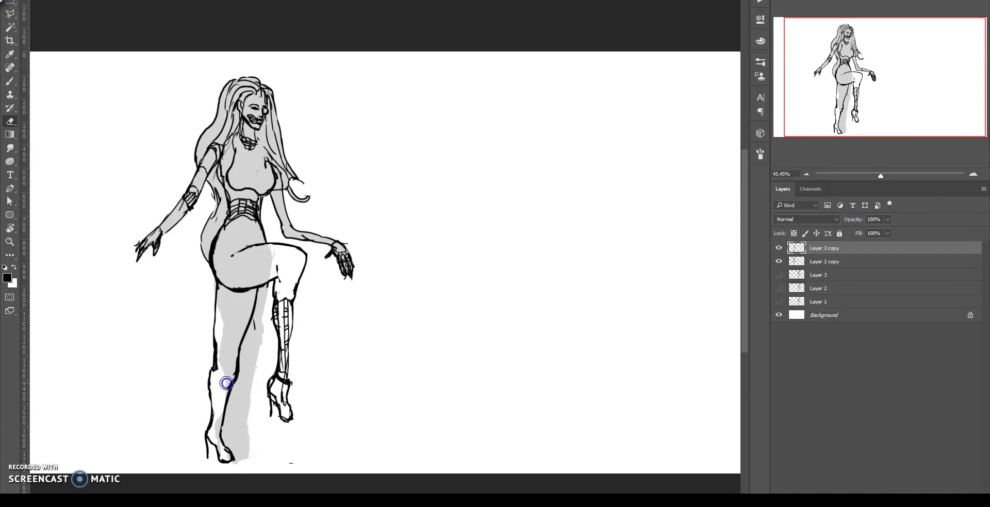
Fill the figure with light grey on Layer 2 copy, then reset the colour to black
key(w)
click(436, 354)
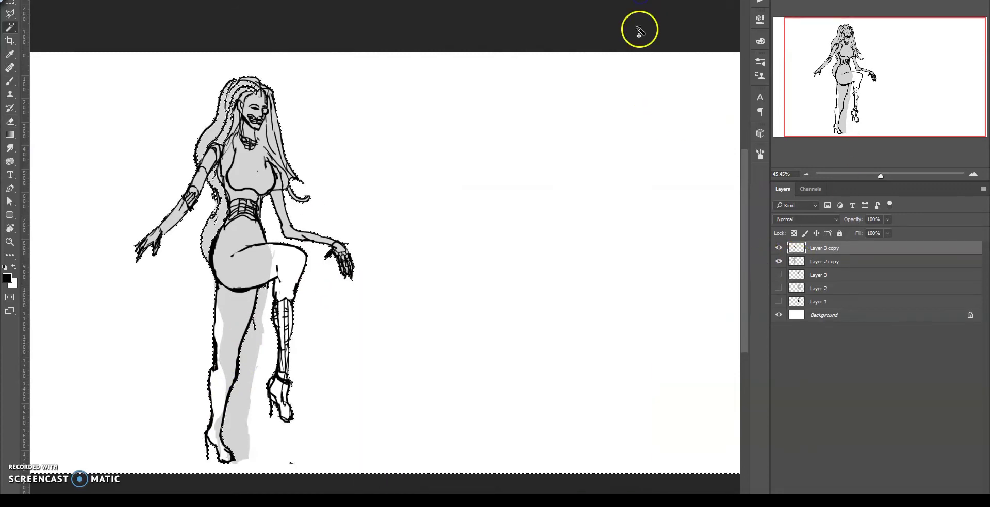
click(824, 261)
click(513, 274)
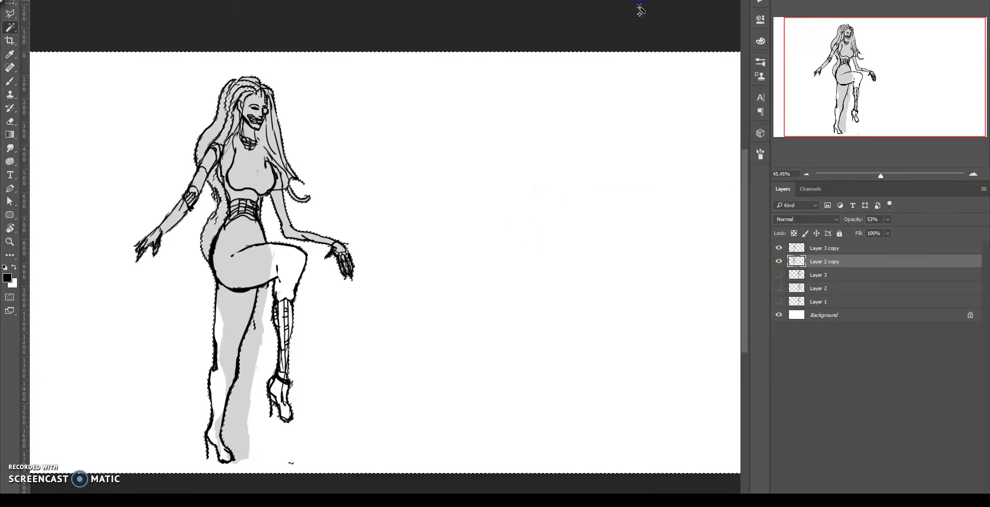
click(243, 231)
key(alt+BackSpace)
key(ctrl+d)
key(b)
key(d)
Reselect and clear the area around the figure on Layer 3 copy and Layer 2 copy
key(alt+bracketright)
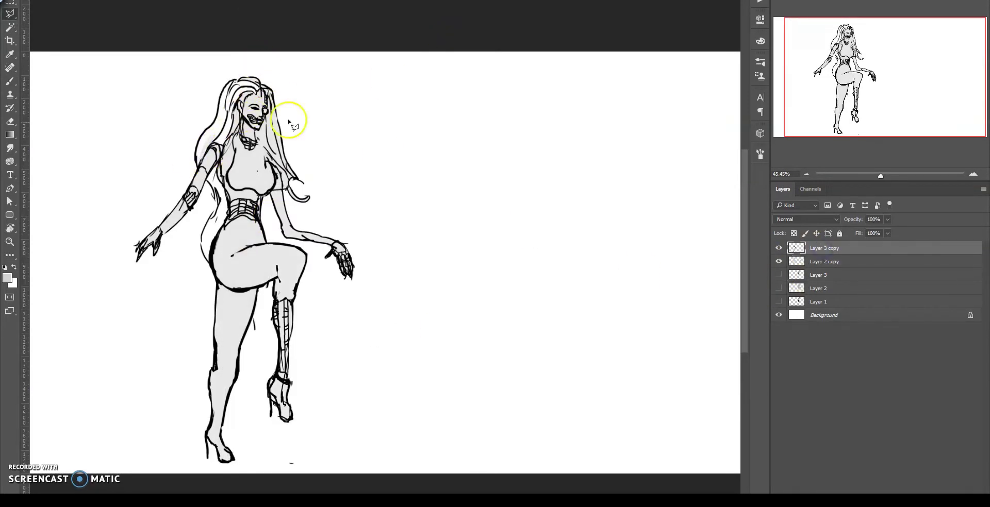
key(ctrl+shift+d)
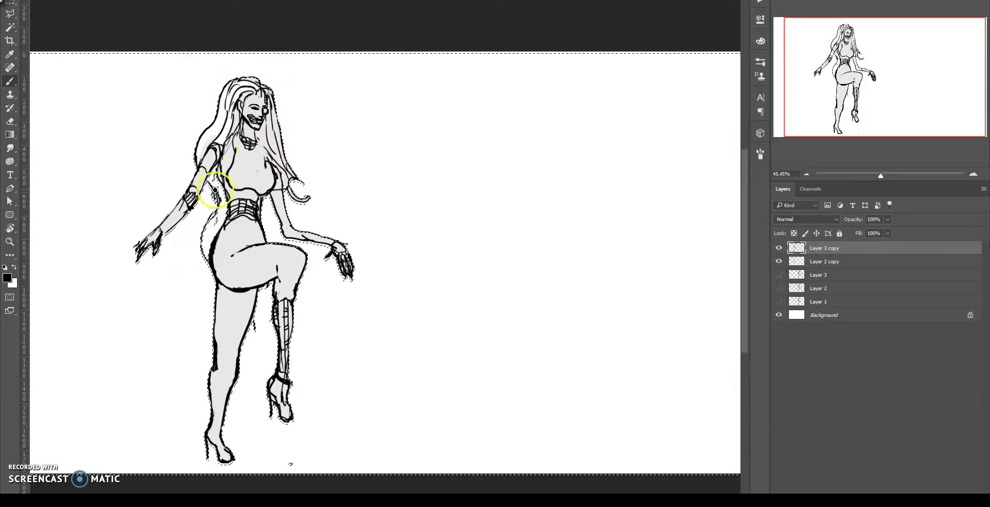
key(ctrl+d)
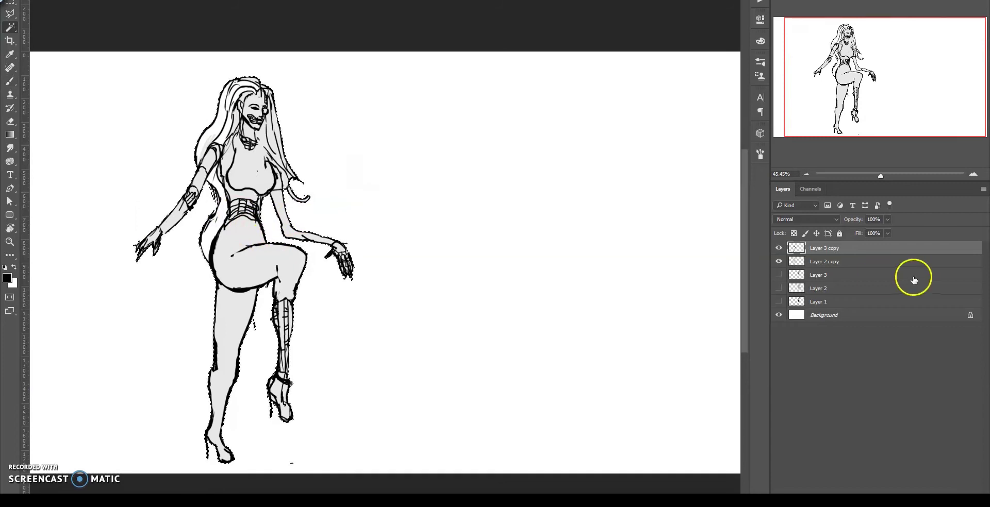
click(907, 261)
key(x)
key(ctrl+shift+d)
key(ctrl+d)
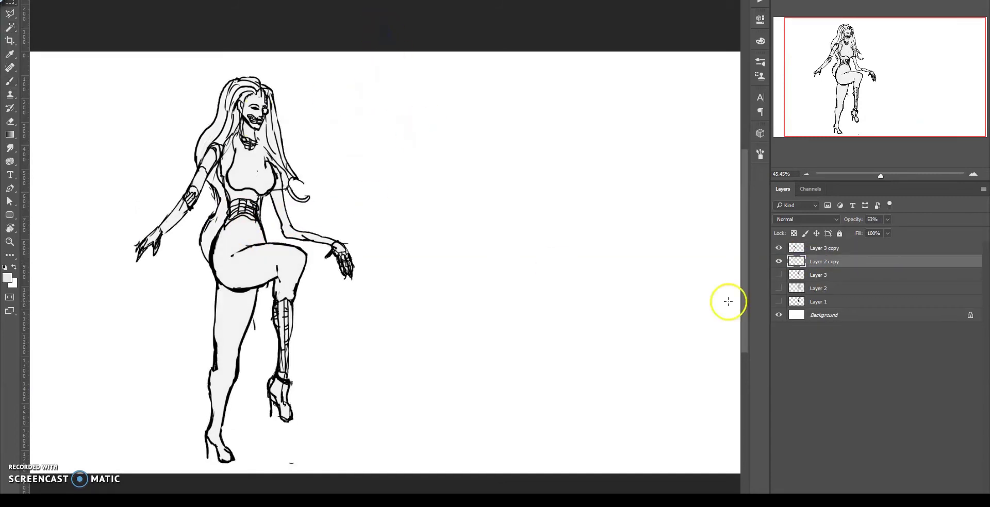
key(alt+bracketright)
Restore black on Layer 3 copy and touch up the lines near the chest
key(e)
key(b)
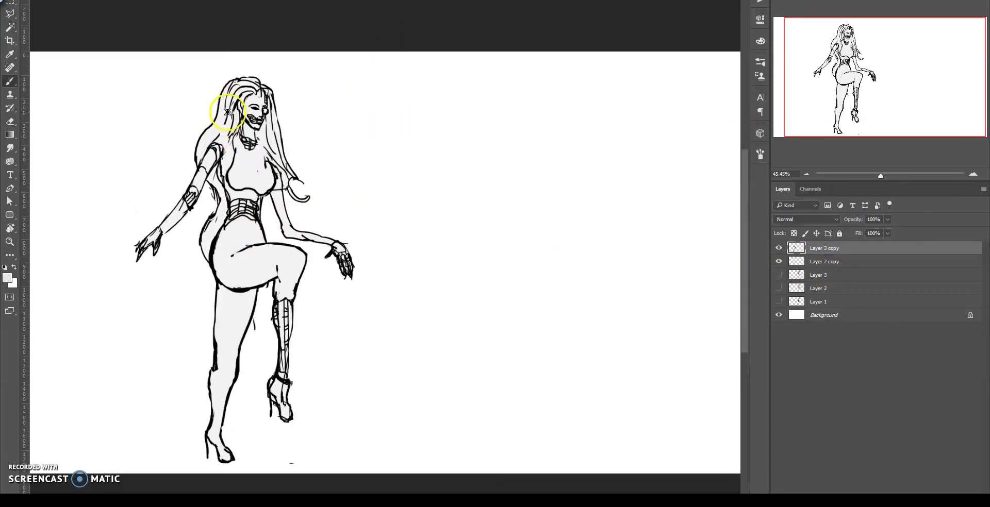
key(x)
drag(209, 127, 245, 123)
drag(262, 93, 274, 159)
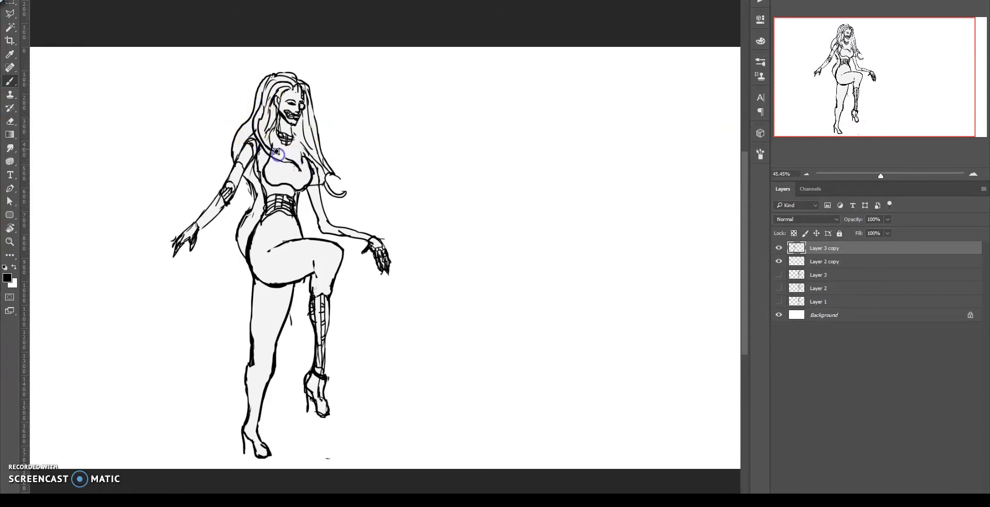
Draw a curved blade down to the hand with curves along the upper arm
click(240, 177)
drag(165, 156, 193, 208)
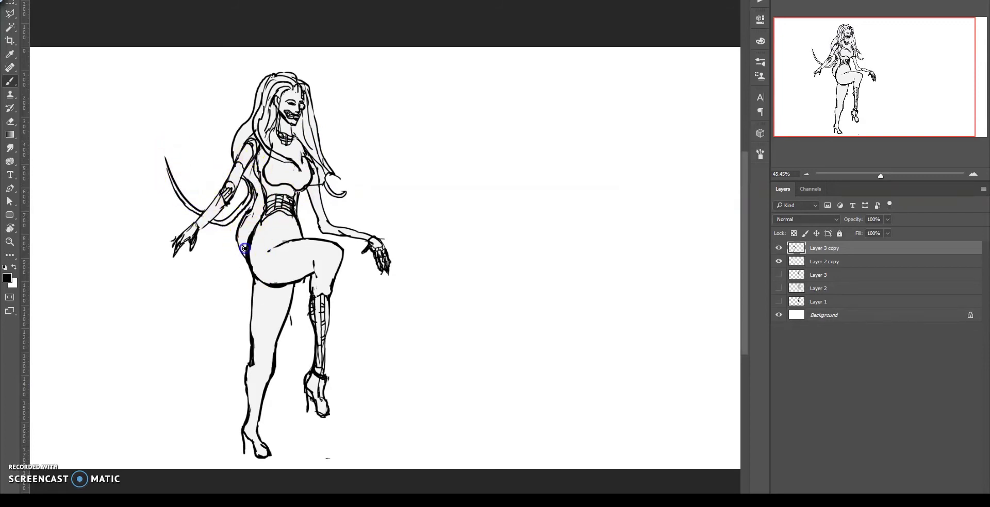
drag(255, 182, 245, 132)
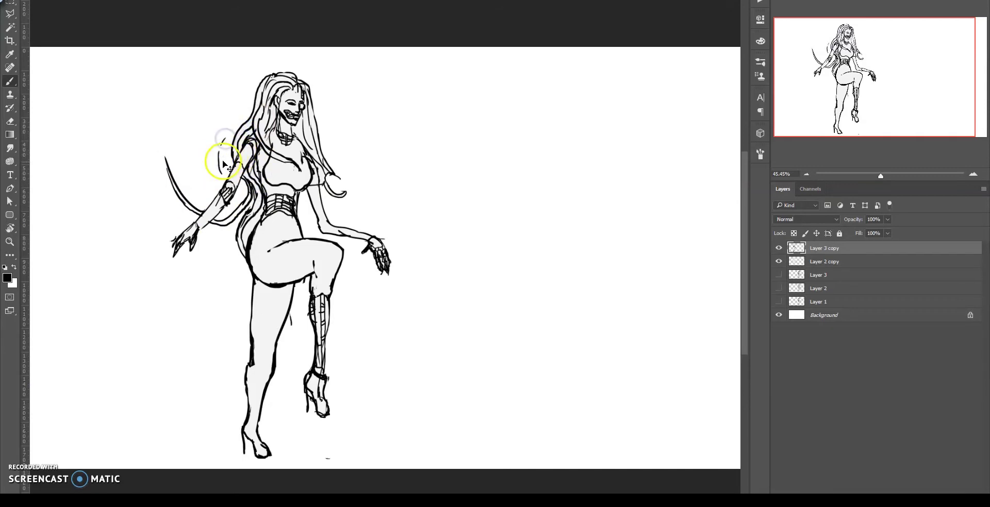
drag(220, 174, 236, 122)
Rework the flowing hair strands around the head and add a new empty Layer 4
mouse_move(257, 85)
mouse_down()
mouse_move(243, 99)
mouse_move(299, 71)
mouse_move(332, 126)
mouse_move(323, 125)
mouse_move(318, 114)
mouse_move(361, 165)
mouse_move(384, 176)
mouse_move(407, 168)
mouse_up()
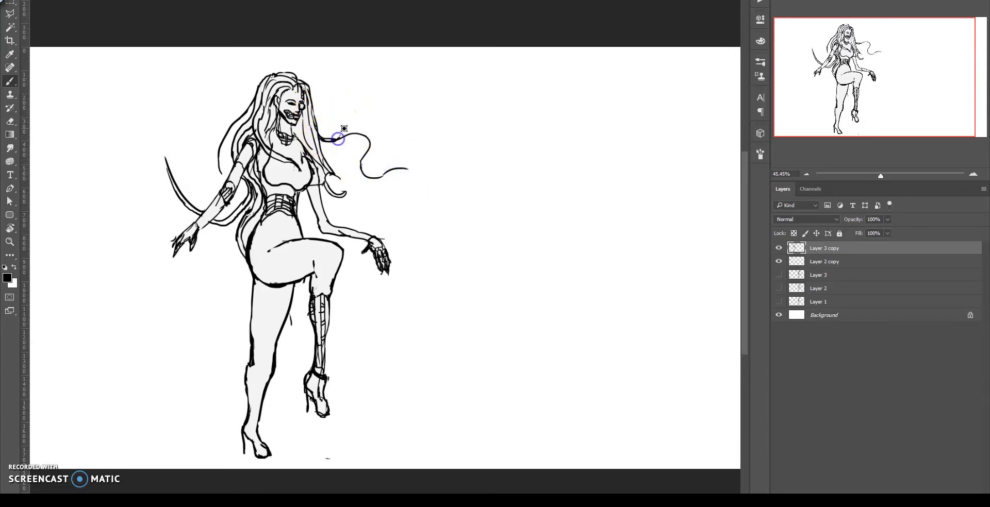
drag(345, 138, 372, 144)
key(ctrl+shift+alt+n)
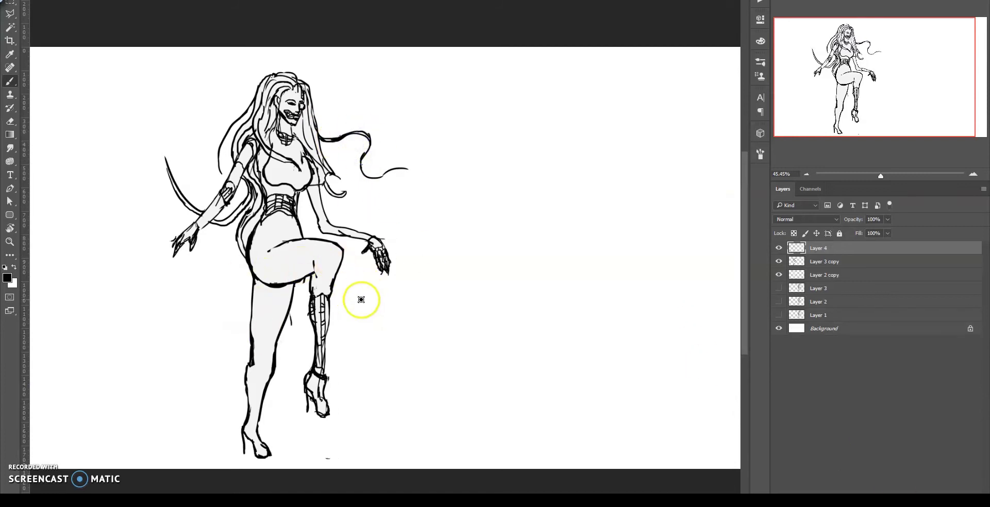
Sketch the creature's body outline under her hand, with its right edge and underside
drag(342, 252, 422, 262)
mouse_move(349, 270)
mouse_down()
mouse_move(362, 333)
mouse_move(430, 362)
mouse_move(442, 298)
mouse_move(424, 260)
mouse_up()
drag(378, 295, 402, 309)
mouse_move(413, 250)
mouse_down()
mouse_move(433, 283)
mouse_move(394, 285)
mouse_move(410, 298)
mouse_move(406, 310)
mouse_move(438, 309)
mouse_move(421, 316)
mouse_move(435, 309)
mouse_move(412, 340)
mouse_up()
key(ctrl+z)
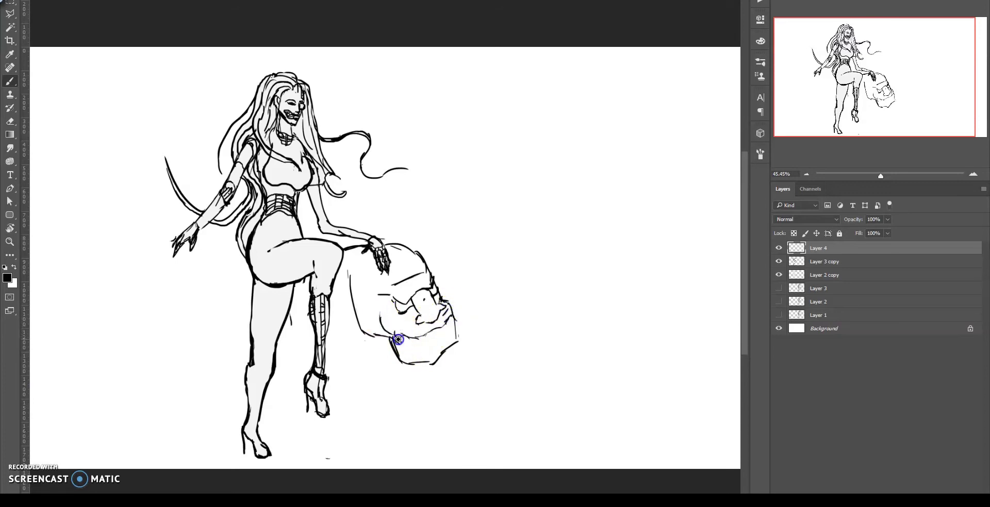
drag(449, 322, 453, 349)
drag(334, 349, 365, 338)
drag(436, 286, 433, 273)
Extend the creature's back into a long curve and sketch its head, jaw, snout and foot
drag(489, 289, 537, 333)
drag(456, 334, 467, 350)
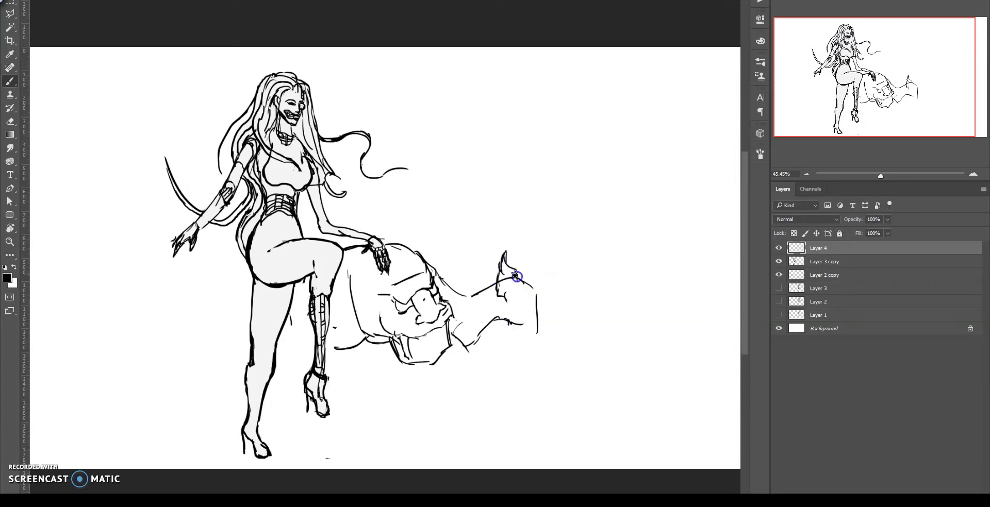
mouse_move(541, 291)
mouse_down()
mouse_move(550, 299)
mouse_move(522, 317)
mouse_move(588, 308)
mouse_up()
drag(521, 322, 597, 304)
mouse_move(536, 297)
mouse_down()
mouse_move(600, 261)
mouse_move(610, 306)
mouse_move(562, 320)
mouse_up()
mouse_move(359, 345)
mouse_down()
mouse_move(352, 401)
mouse_move(361, 411)
mouse_move(334, 454)
mouse_up()
click(243, 370)
Outline the beast's rounded foot and sketch its hind leg and hoof left of the woman
key(e)
key(b)
drag(280, 425, 343, 438)
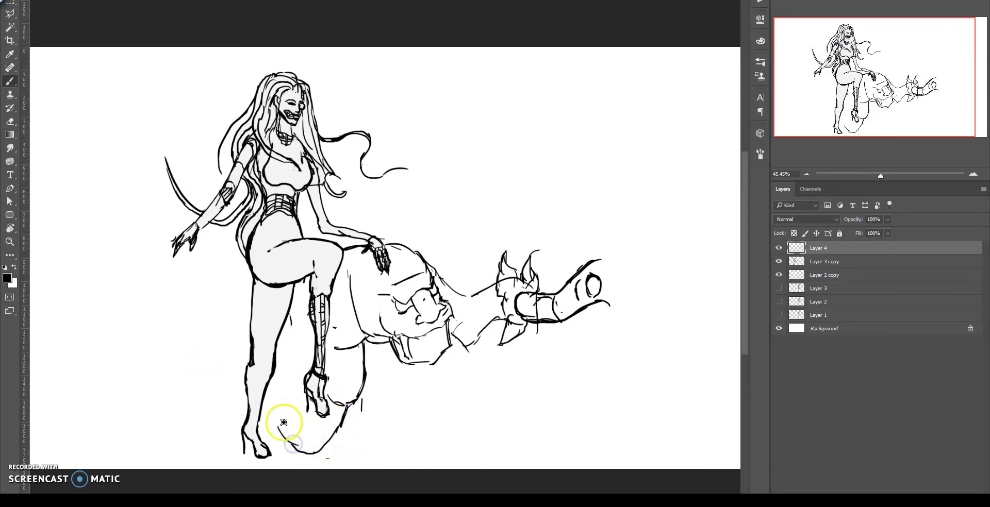
drag(250, 336, 167, 248)
mouse_move(183, 278)
mouse_down()
mouse_move(156, 293)
mouse_move(128, 289)
mouse_up()
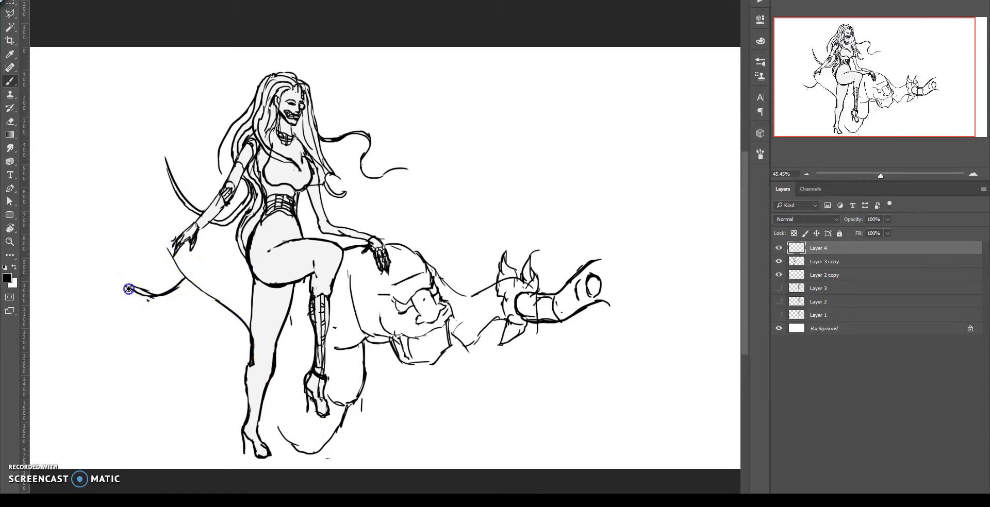
mouse_move(137, 320)
mouse_down()
mouse_move(147, 350)
mouse_move(164, 306)
mouse_move(142, 252)
mouse_up()
Sketch the beast's long upward-arcing tail and refine the front lower leg lines
mouse_move(162, 210)
mouse_down()
mouse_move(157, 109)
mouse_move(212, 50)
mouse_up()
drag(342, 408, 339, 423)
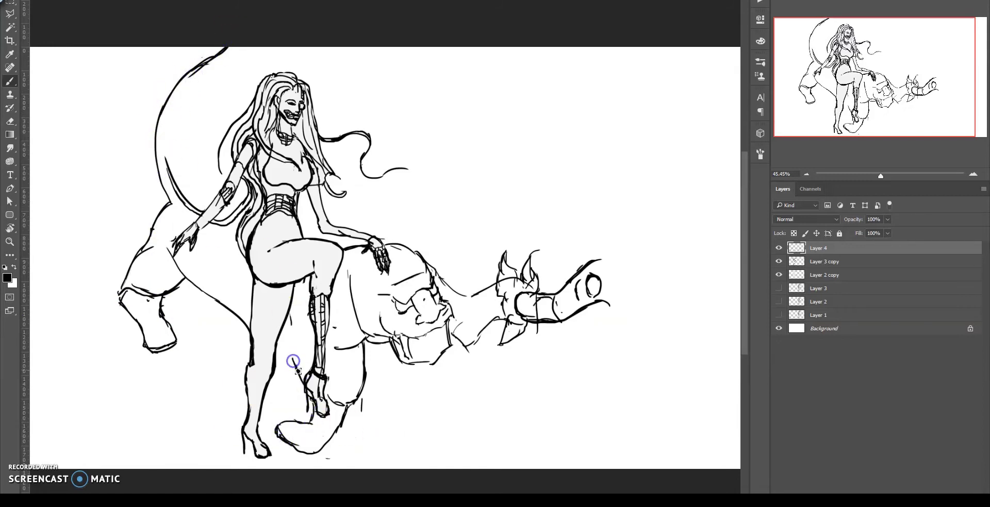
mouse_move(359, 410)
mouse_down()
mouse_move(346, 380)
mouse_move(381, 361)
mouse_move(364, 405)
mouse_up()
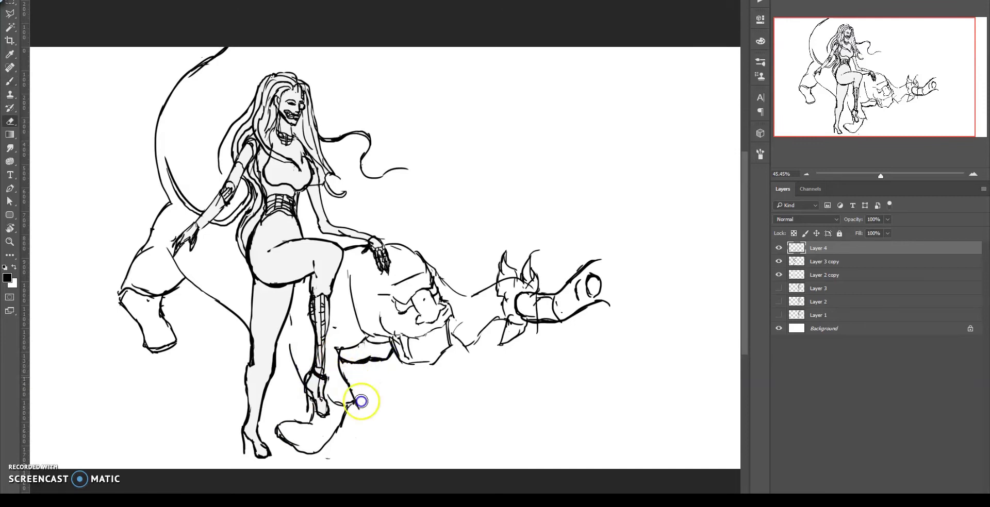
drag(294, 361, 278, 354)
Add a shorter inner tail line and draw the bottom edge of the hind hoof
key(e)
key(b)
drag(239, 49, 173, 180)
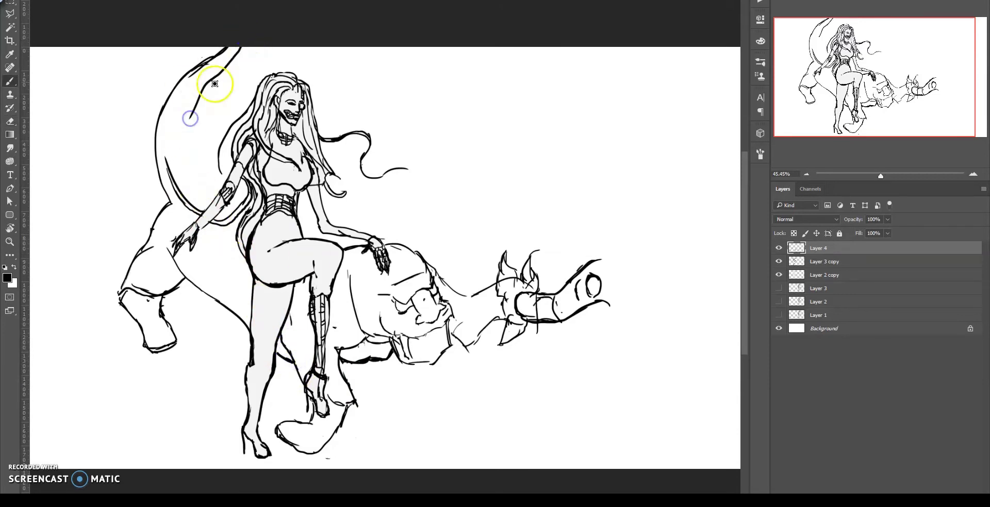
key(ctrl+z)
mouse_move(214, 79)
mouse_down()
mouse_move(190, 169)
mouse_move(224, 187)
mouse_up()
drag(220, 305, 220, 316)
drag(144, 345, 171, 347)
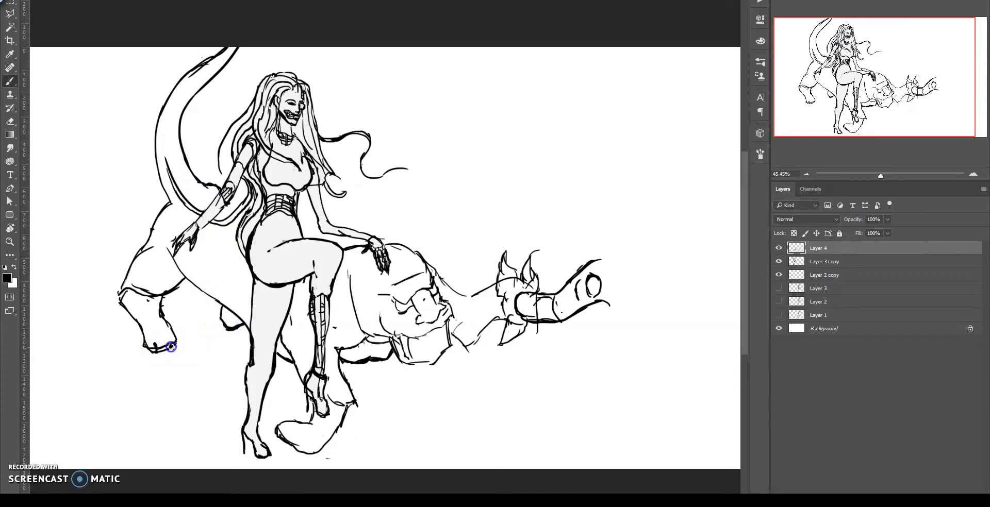
drag(231, 329, 243, 325)
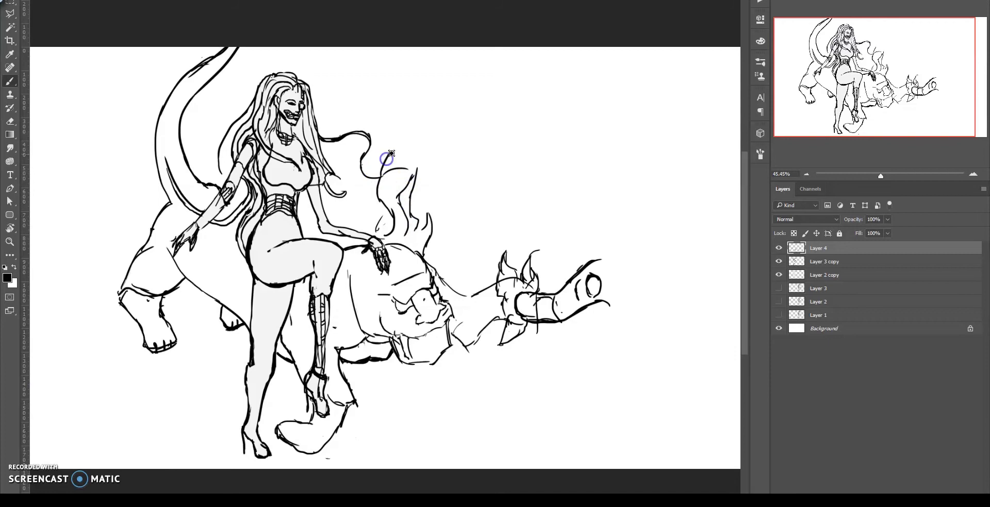
Sketch flame strands on the beast's mane and lighten its chest and claw lines
mouse_move(364, 257)
mouse_down()
mouse_move(375, 286)
mouse_move(353, 320)
mouse_move(339, 310)
mouse_up()
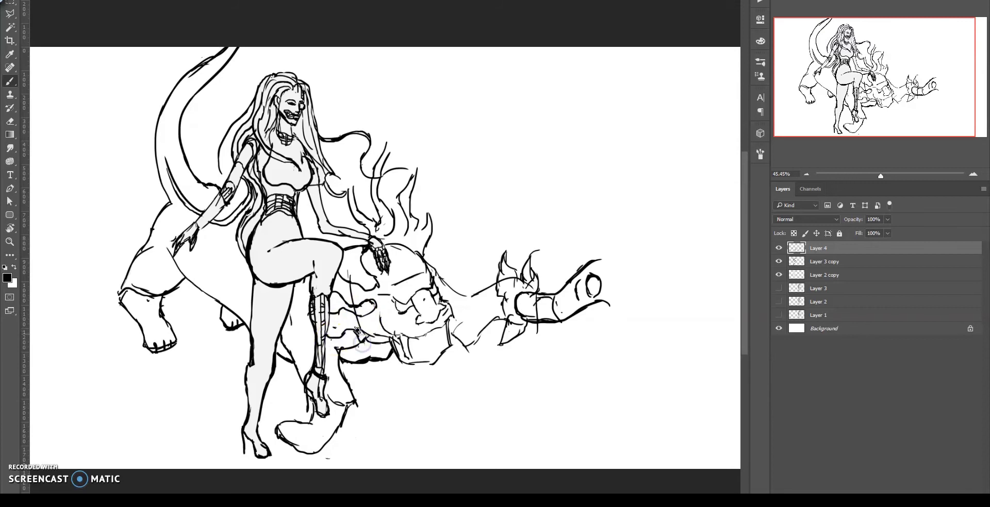
drag(357, 317, 353, 294)
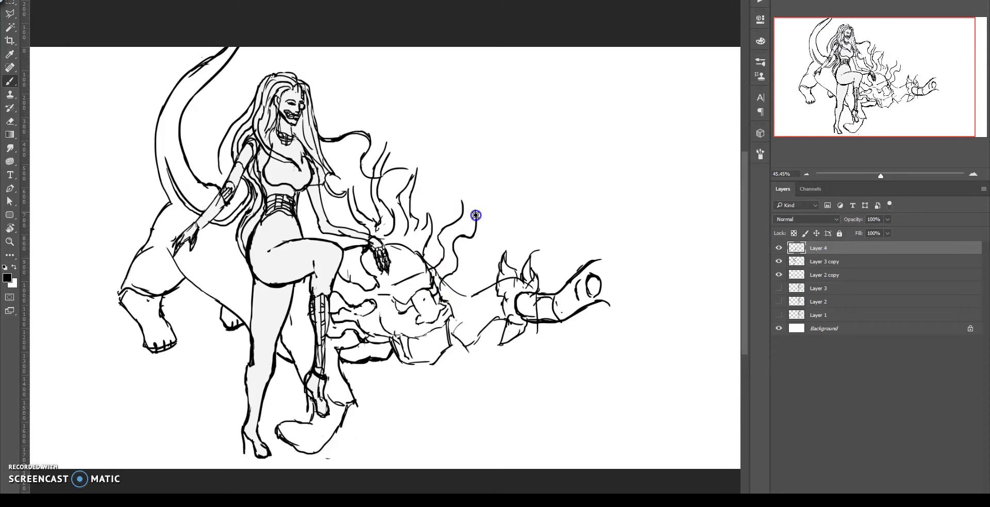
mouse_move(432, 281)
mouse_down()
mouse_move(442, 342)
mouse_move(452, 283)
mouse_up()
drag(519, 287, 513, 280)
click(588, 296)
Flip the canvas, hide Layer 4, and redraw the line behind the knee on Layer 3 copy
key(ctrl+shift+h)
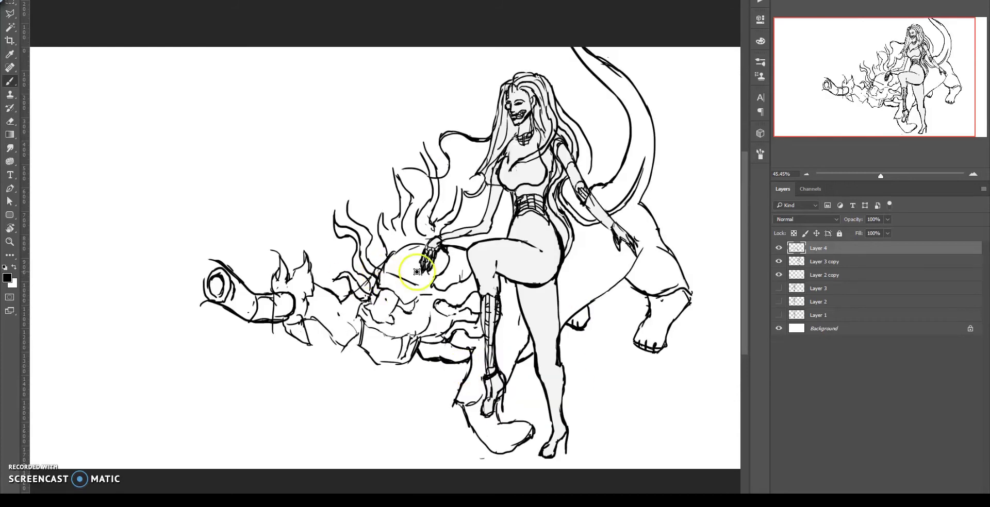
click(778, 248)
key(alt+bracketleft)
key(e)
key(b)
mouse_move(487, 290)
mouse_down()
mouse_move(519, 281)
mouse_move(513, 361)
mouse_move(502, 276)
mouse_up()
Free Transform the lower leg to rotate it so it hangs more vertically
key(l)
key(ctrl+t)
drag(449, 437, 481, 342)
key(Return)
Ink the standing leg's inner contour, its shoe toe, and the raised foot's shoe
key(b)
drag(553, 289, 556, 356)
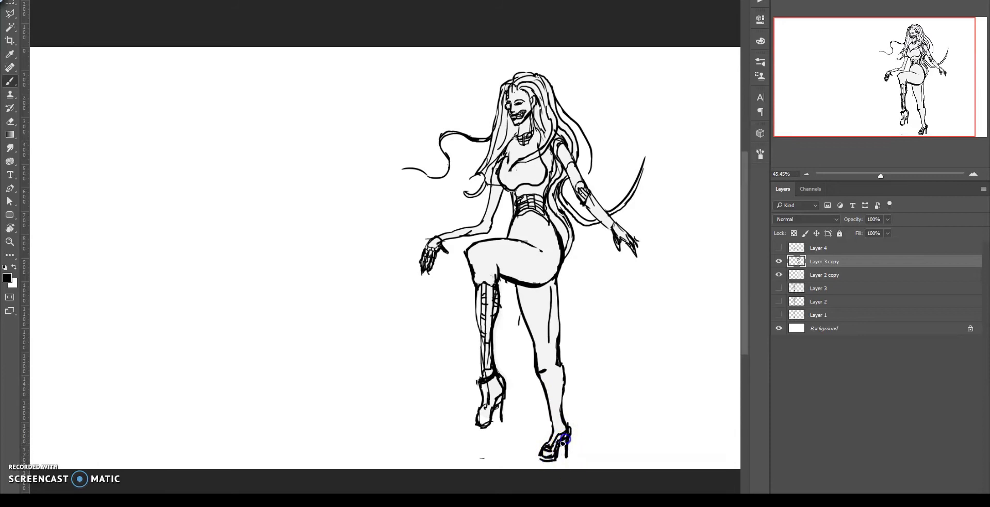
drag(539, 455, 550, 453)
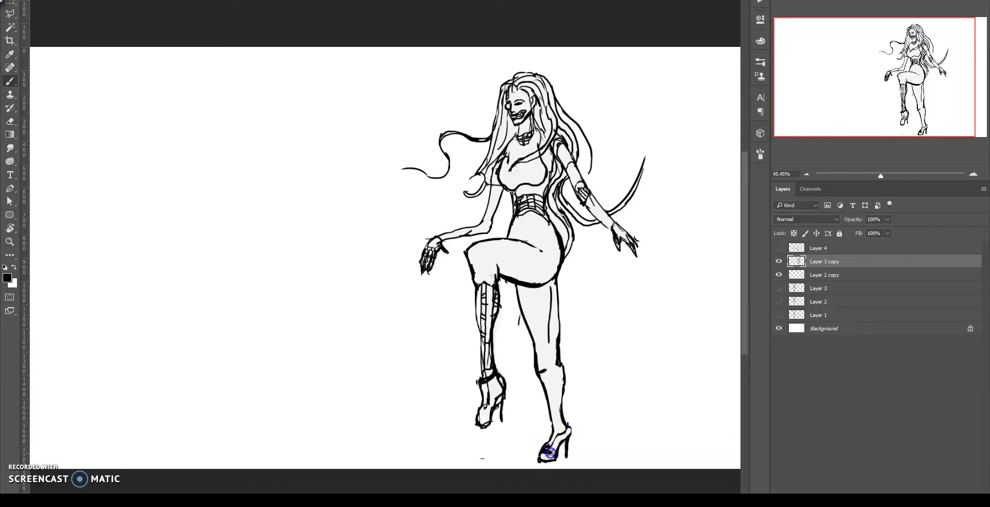
key(e)
key(b)
drag(489, 416, 498, 394)
Lasso the woman's left hand and move it up and to the left
key(l)
drag(505, 212, 497, 221)
mouse_move(434, 242)
mouse_down()
mouse_move(425, 229)
mouse_move(430, 183)
mouse_up()
Drop the moved hand in place and erase the old arm lines
click(448, 236)
key(e)
mouse_move(484, 213)
mouse_down()
mouse_move(470, 207)
mouse_move(495, 182)
mouse_up()
key(b)
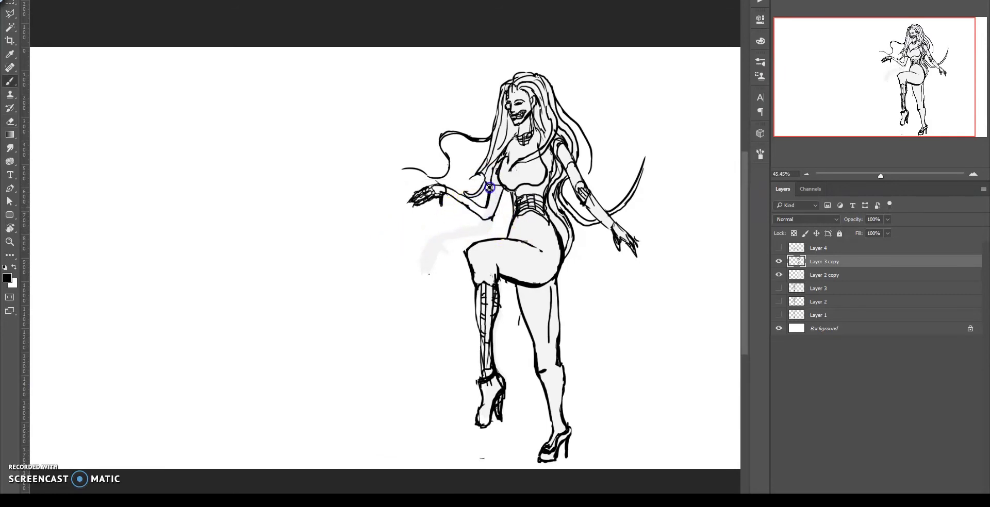
key(ctrl+z)
key(e)
click(542, 193)
key(b)
Erase the faint grey smear on the shading layer and a stray line on the leg
click(822, 275)
key(e)
drag(448, 225, 479, 243)
click(518, 328)
Lasso the raised leg on the figure layer, move it down and right, and trim the thigh line
key(alt+bracketright)
key(l)
mouse_move(496, 357)
mouse_down()
mouse_move(533, 393)
mouse_move(518, 390)
mouse_up()
key(ctrl+d)
key(e)
click(498, 235)
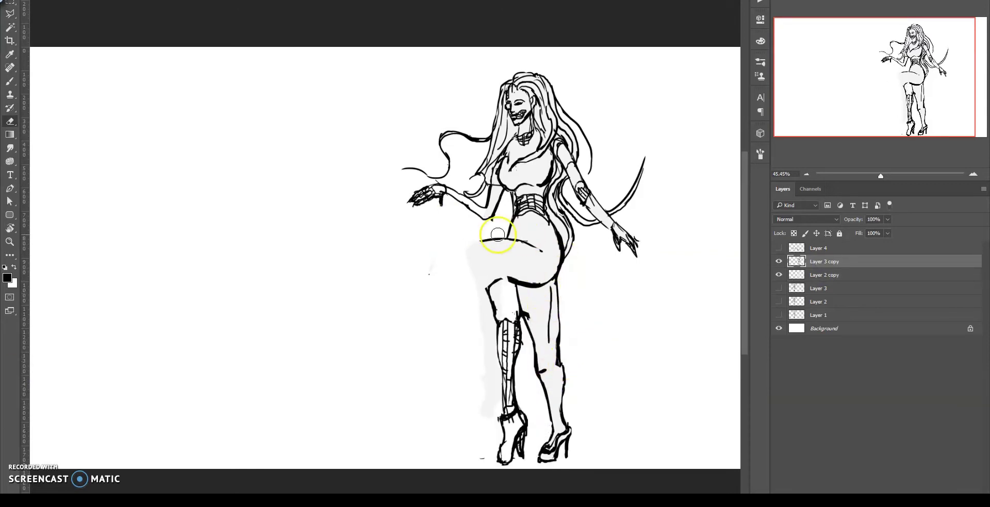
Free Transform the lower leg to the right, then shift both legs left together
key(l)
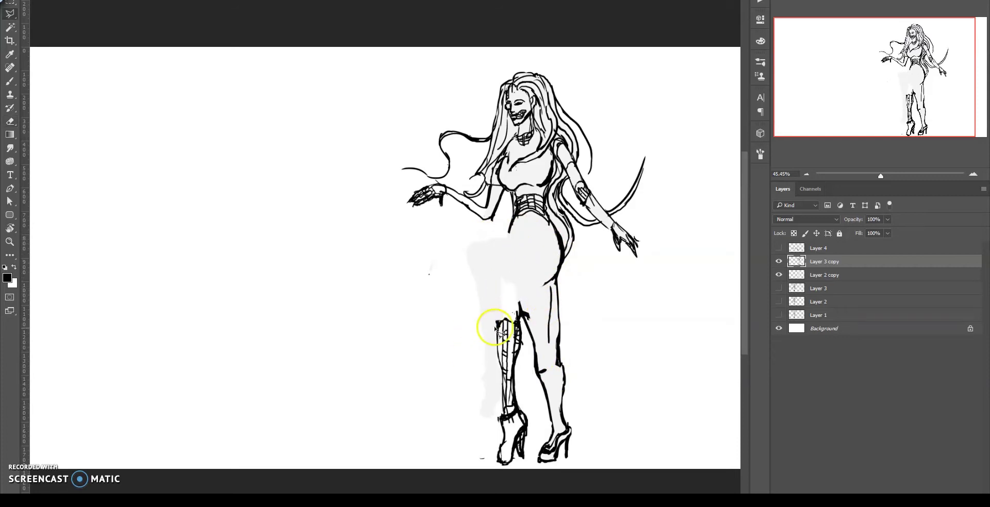
drag(509, 303, 513, 305)
key(ctrl+t)
drag(519, 385, 586, 377)
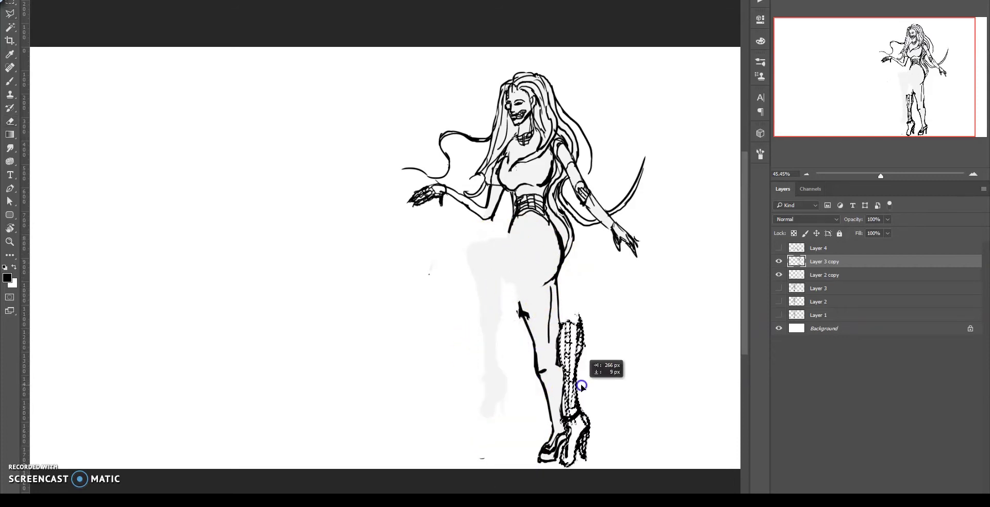
key(Return)
key(ctrl+t)
drag(606, 419, 571, 419)
key(Return)
Delete the leftover thigh strokes and mirror the canvas view back
drag(460, 264, 530, 349)
drag(563, 309, 523, 337)
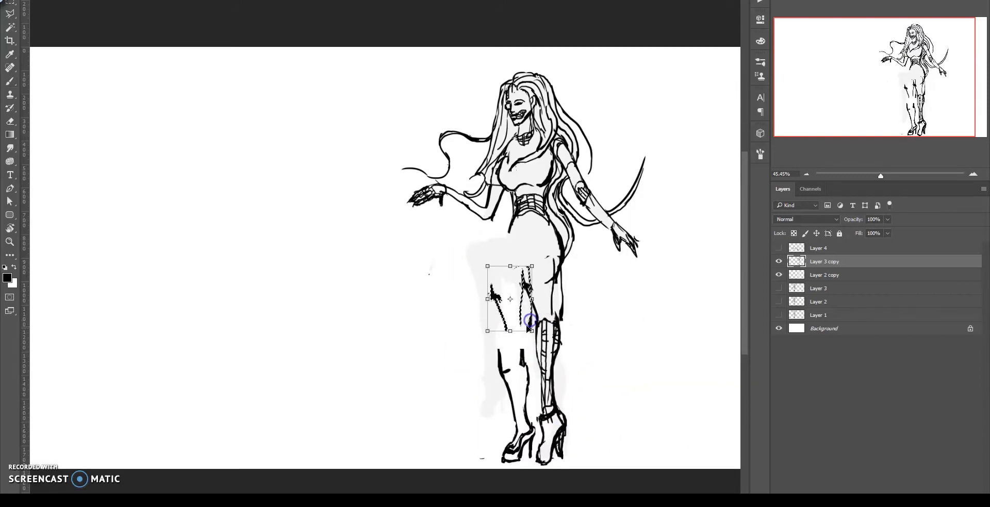
key(Delete)
key(ctrl+d)
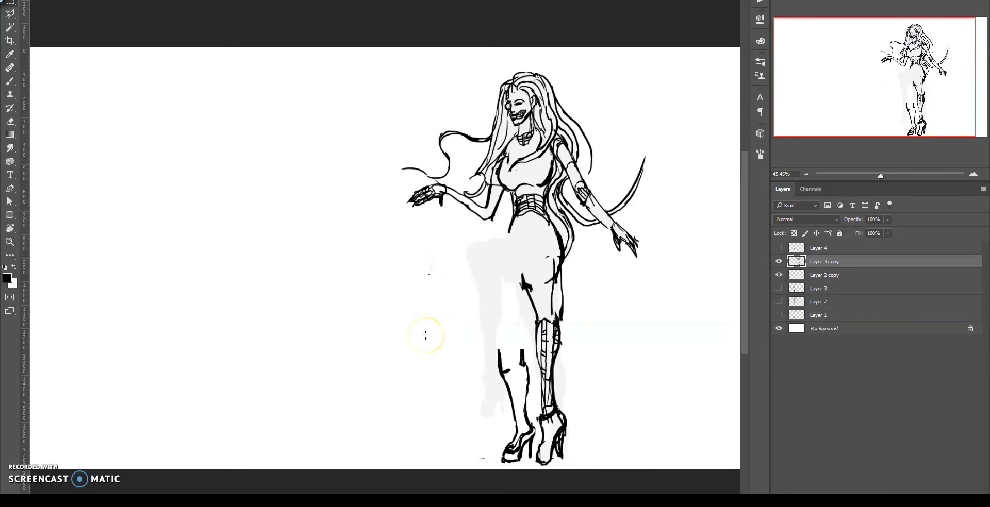
key(ctrl+shift+h)
Set the grey shading layer to 53% opacity and delete the left figure's lower legs
right_click(330, 263)
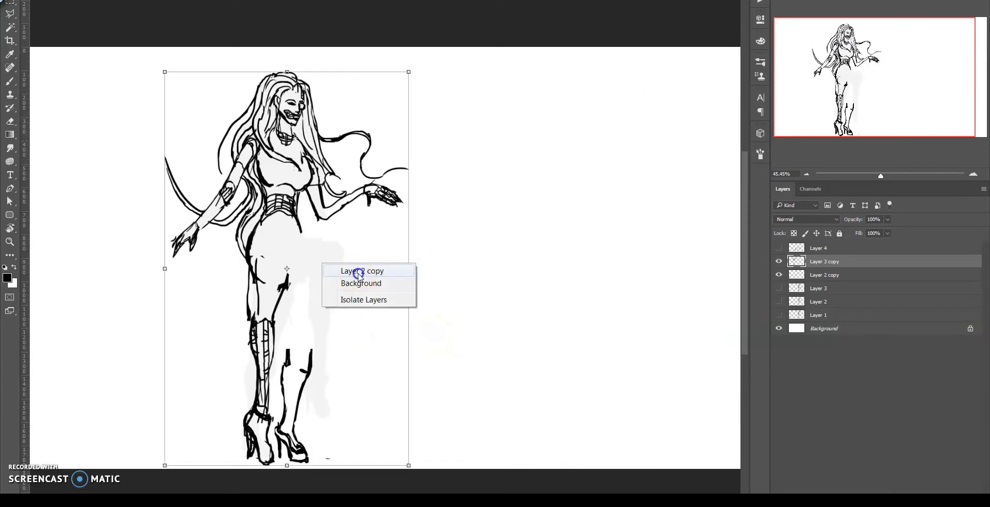
click(354, 270)
key(5)
key(3)
drag(231, 256, 375, 467)
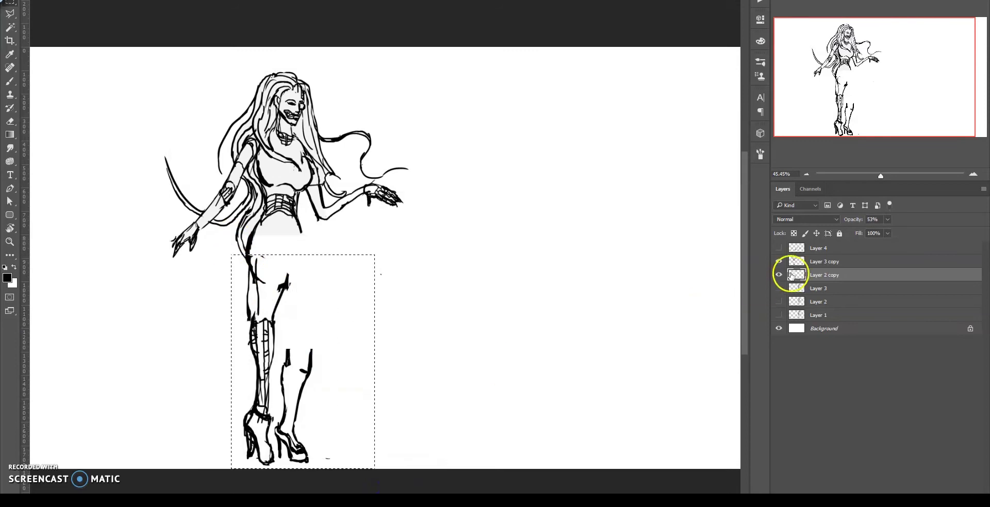
key(Delete)
Copy the second sketch's legs to a new layer, move them onto the figure, and hide that sketch
click(778, 288)
click(823, 261)
key(l)
drag(533, 211, 557, 269)
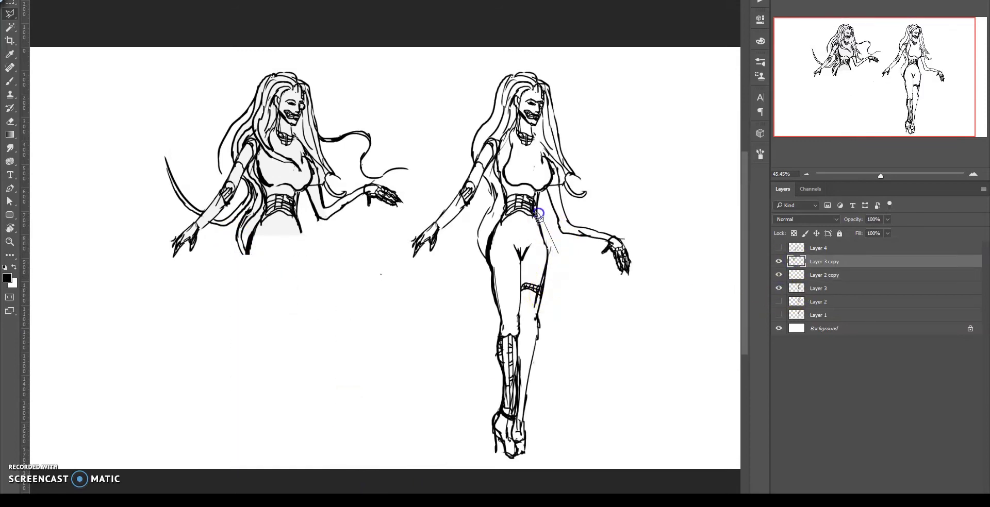
key(alt+bracketleft)
key(alt+bracketleft)
key(ctrl+j)
key(v)
drag(516, 265, 283, 255)
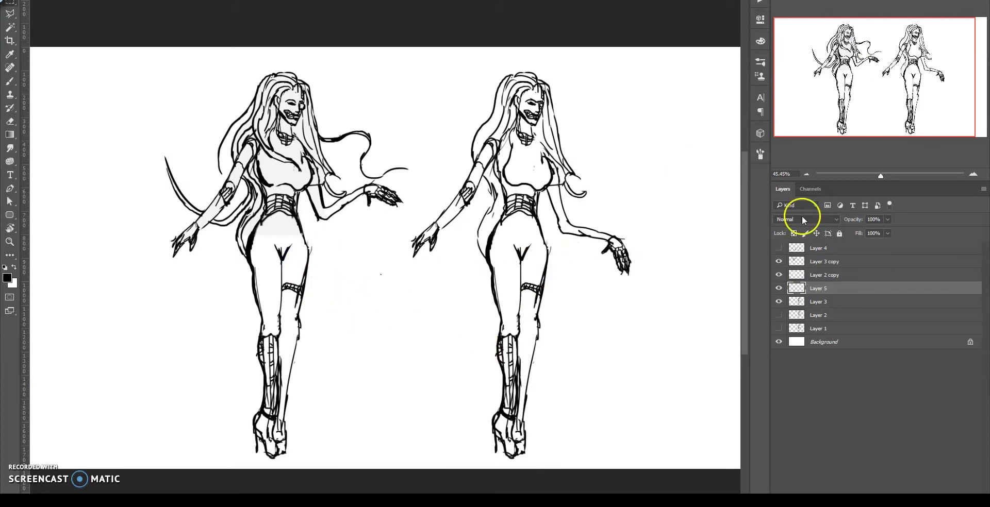
click(778, 302)
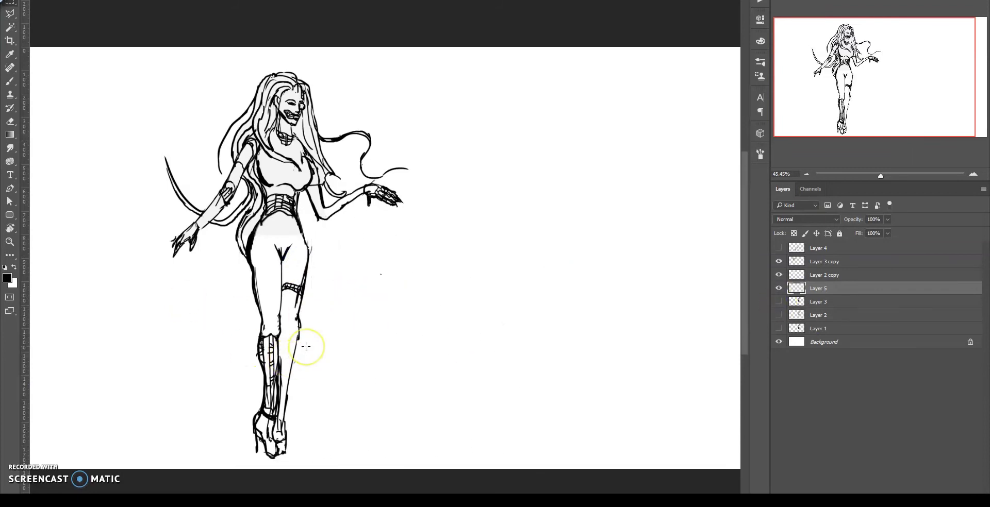
Delete the old boot lines and redraw the boot tip
key(l)
mouse_move(282, 337)
mouse_down()
mouse_move(251, 420)
mouse_move(281, 426)
mouse_up()
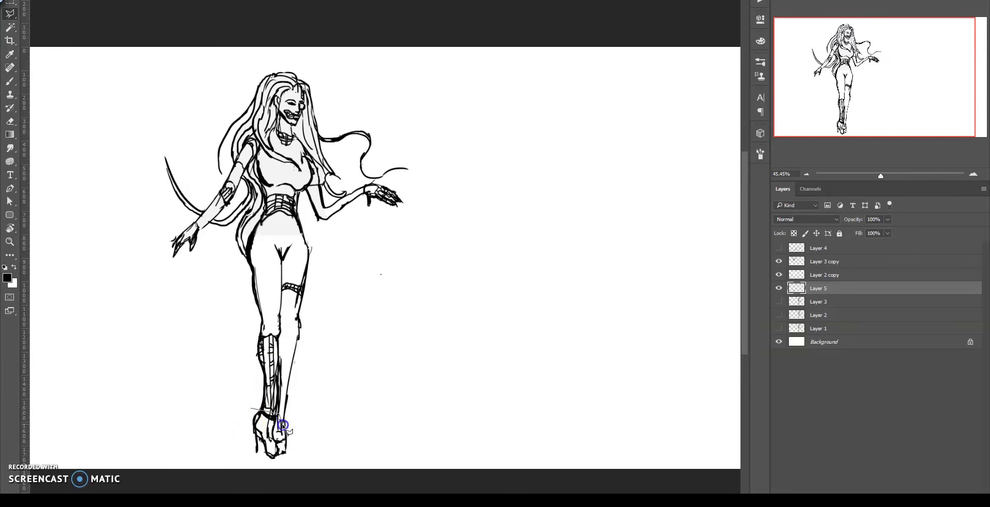
key(Delete)
drag(373, 262, 407, 306)
key(l)
mouse_move(319, 343)
mouse_down()
mouse_move(276, 434)
mouse_move(340, 407)
mouse_up()
key(ctrl+d)
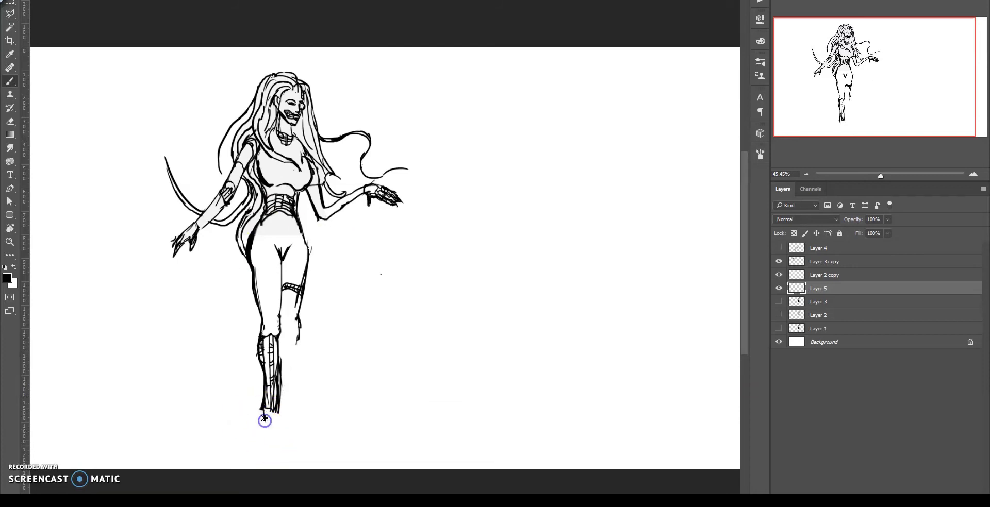
drag(277, 412, 287, 430)
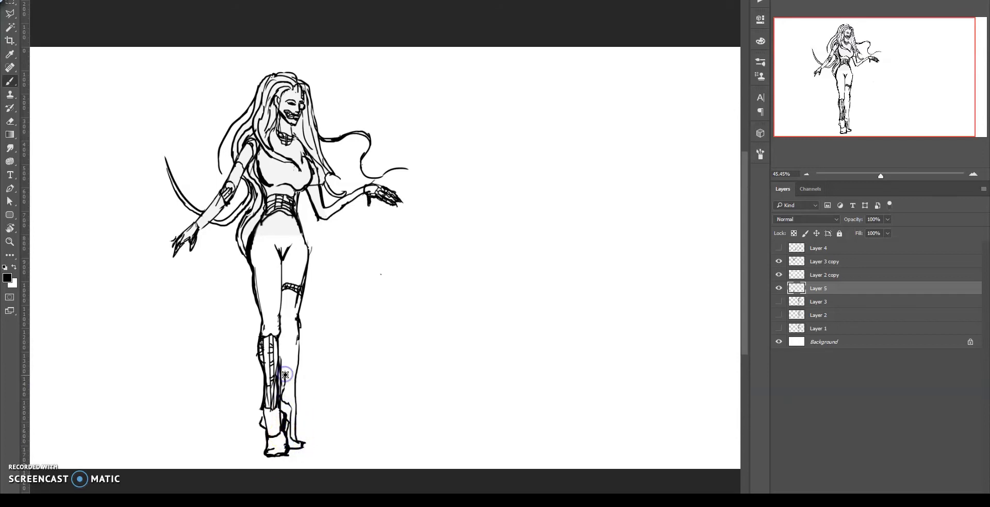
Rework the knee contour, joining the garter to the lower leg and erasing the inner thigh lines
key(e)
drag(298, 343, 303, 316)
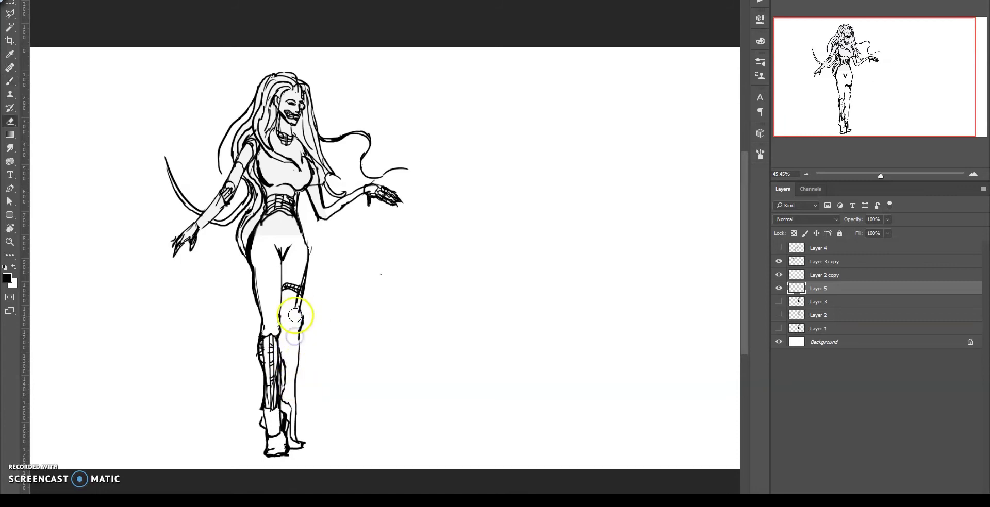
key(b)
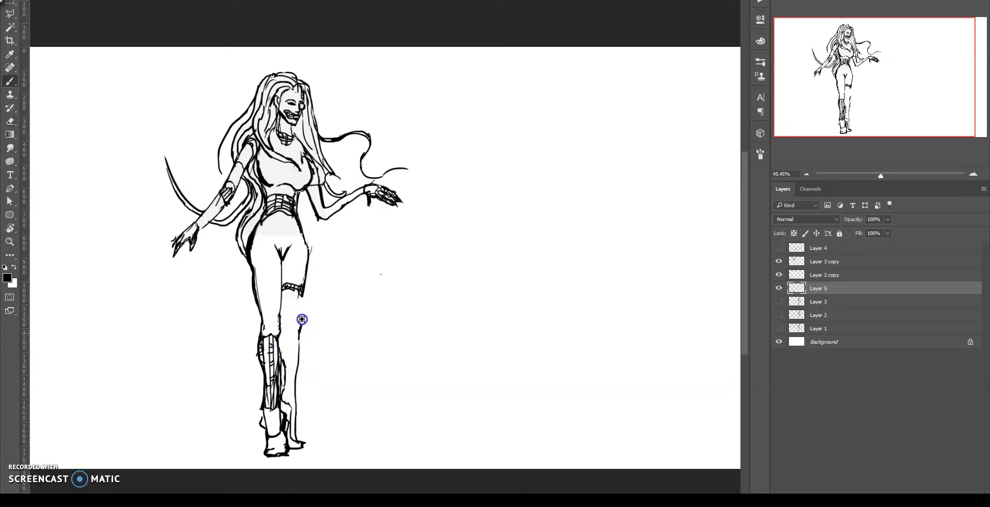
drag(301, 297, 303, 305)
key(e)
mouse_move(309, 267)
mouse_down()
mouse_move(274, 250)
mouse_move(273, 315)
mouse_up()
key(b)
key(e)
key(b)
mouse_move(282, 258)
mouse_down()
mouse_move(339, 300)
mouse_move(347, 333)
mouse_move(355, 332)
mouse_move(342, 326)
mouse_up()
Sketch the flowing pointed skirt from the hip and add jagged spikes along the tail
drag(335, 285, 360, 352)
mouse_move(242, 270)
mouse_down()
mouse_move(232, 316)
mouse_move(251, 321)
mouse_move(243, 269)
mouse_up()
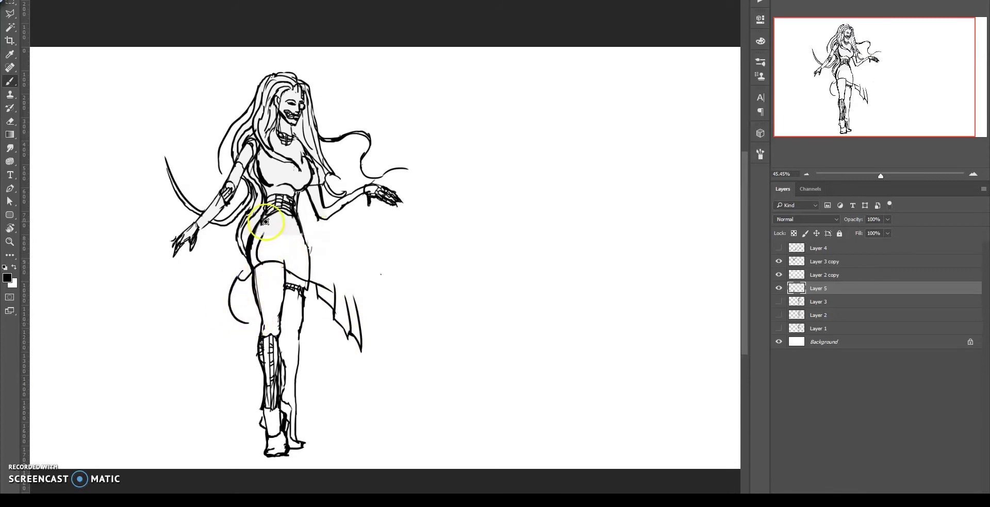
mouse_move(274, 218)
mouse_down()
mouse_move(273, 250)
mouse_move(327, 288)
mouse_up()
drag(287, 222, 299, 254)
key(e)
drag(328, 285, 325, 276)
key(b)
drag(307, 238, 335, 289)
drag(305, 239, 354, 344)
drag(311, 304, 354, 350)
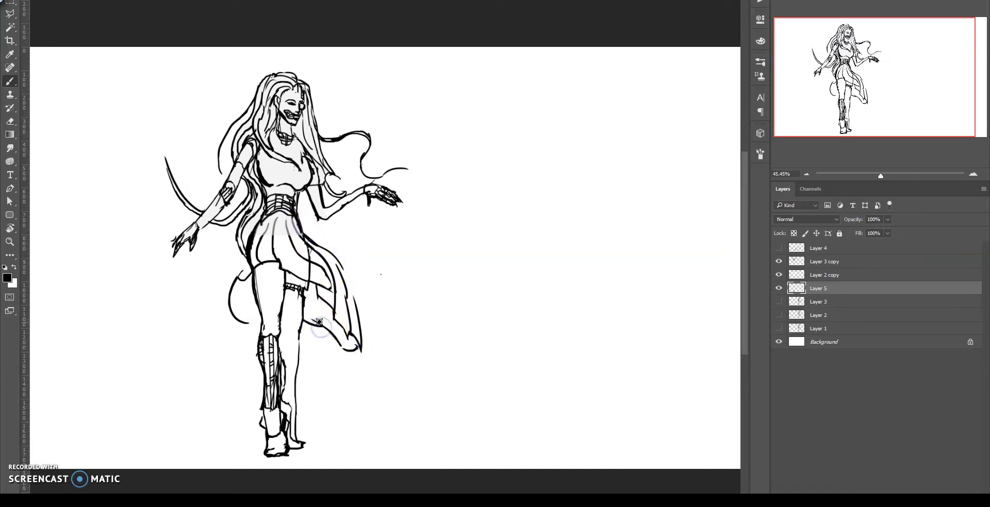
mouse_move(230, 284)
mouse_down()
mouse_move(229, 307)
mouse_move(222, 251)
mouse_up()
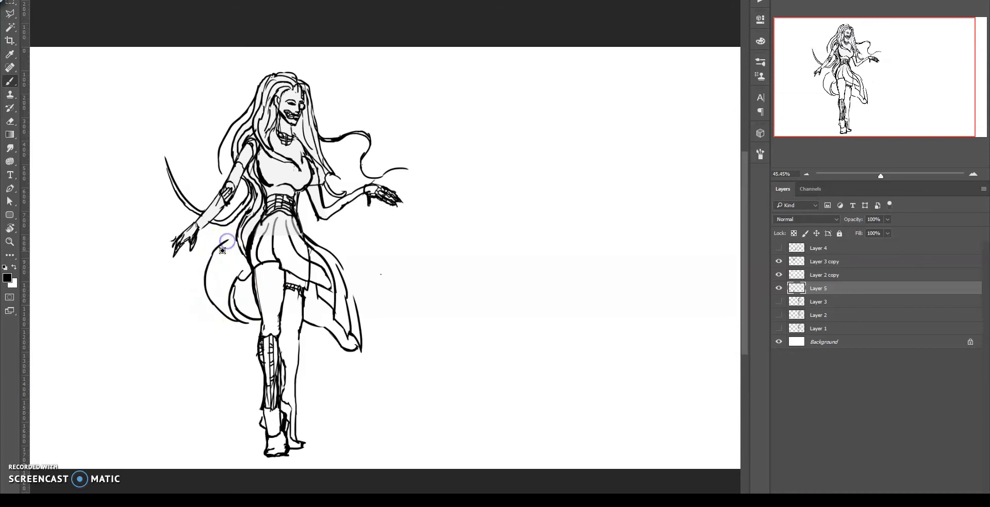
Add light strokes on the skirt and hair, a dark line under the chest, then place Layer 5 under Layer 4
drag(256, 223, 242, 234)
drag(341, 254, 360, 327)
mouse_move(221, 126)
mouse_down()
mouse_move(266, 180)
mouse_move(227, 132)
mouse_move(254, 98)
mouse_up()
drag(259, 176, 274, 177)
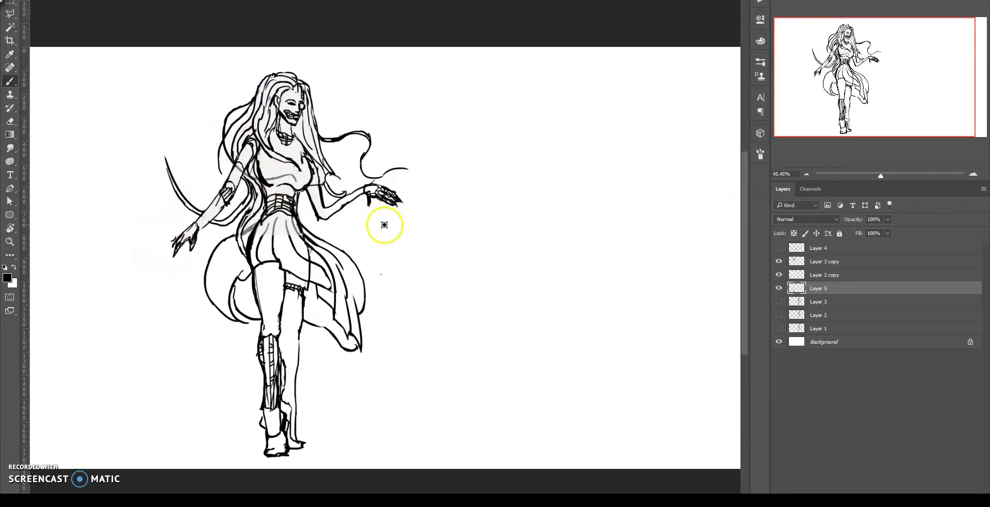
drag(818, 289, 844, 274)
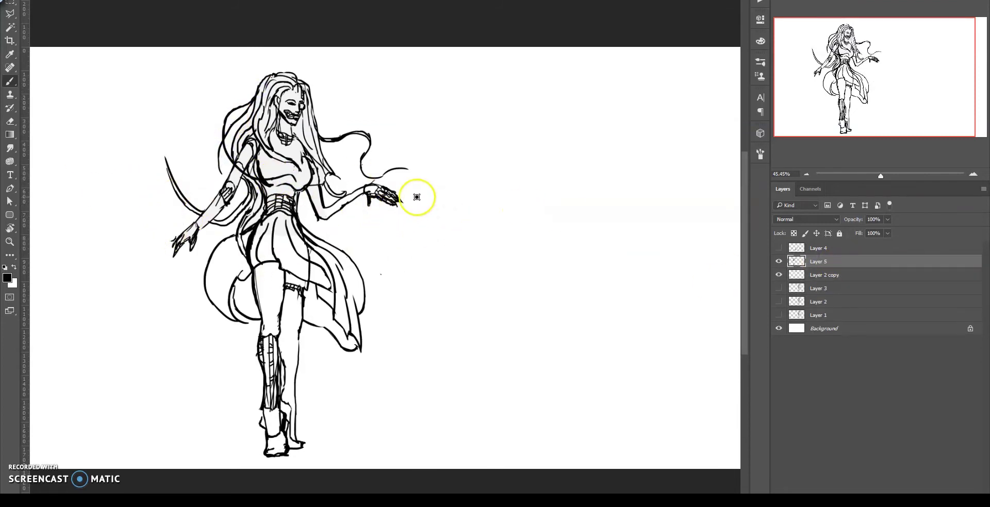
Delete the lasso-selected outstretched hand and clear the selection
click(322, 212)
key(Delete)
key(ctrl+d)
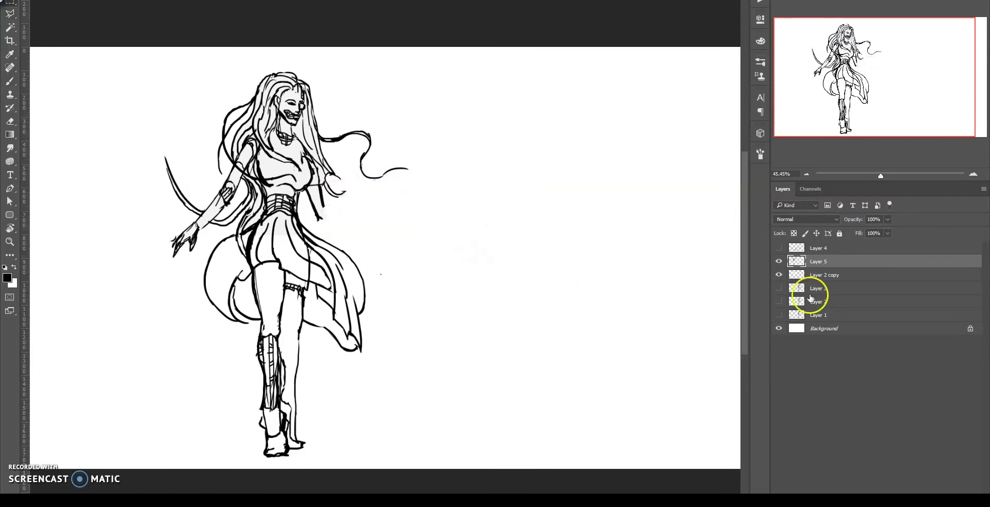
Copy the second sketch's hand to Layer 6, hide Layer 3, and move the hand onto the figure's arm
click(778, 314)
click(778, 288)
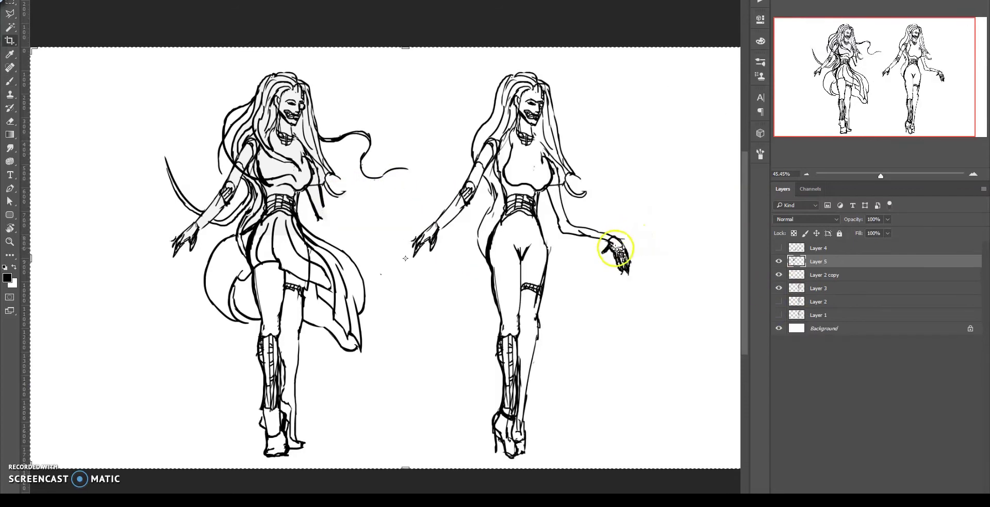
click(624, 254)
key(m)
drag(655, 221, 561, 285)
key(ctrl+j)
drag(820, 288, 822, 282)
click(778, 301)
key(ctrl+t)
drag(609, 255, 356, 226)
Scale the copied hand to fit, draw a forearm stroke connecting it, and extend the bow line
mouse_move(394, 196)
mouse_down()
mouse_move(376, 221)
mouse_move(387, 211)
mouse_move(384, 250)
mouse_up()
key(Return)
key(b)
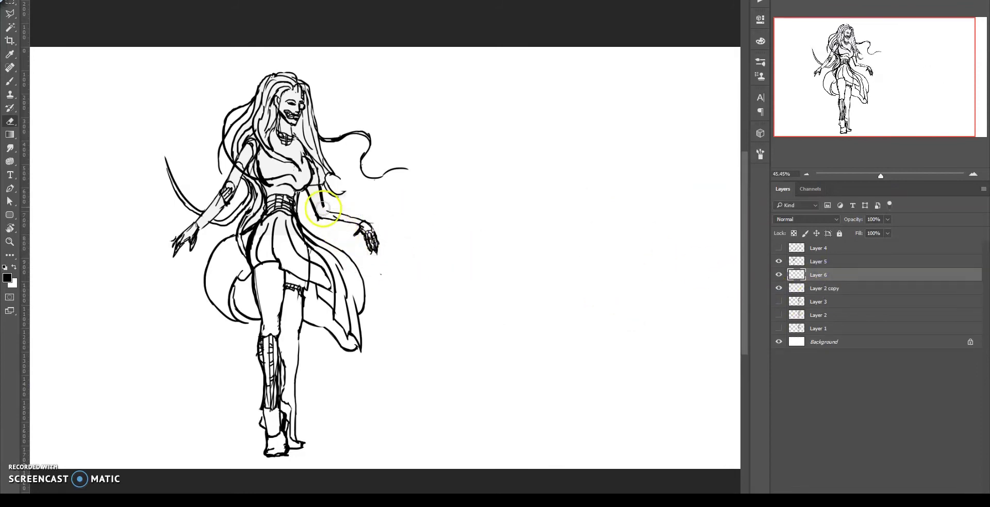
mouse_move(338, 219)
mouse_down()
mouse_move(326, 218)
mouse_move(360, 225)
mouse_up()
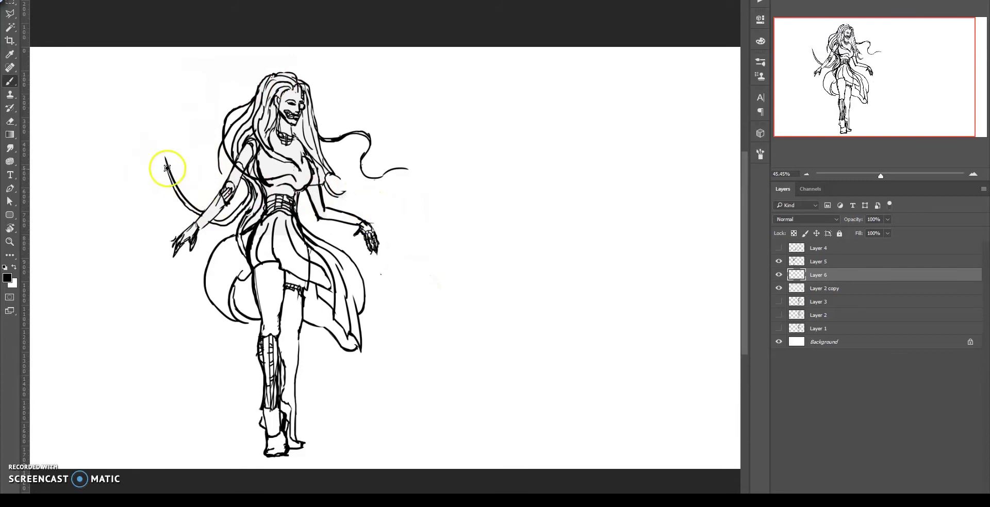
drag(185, 218, 238, 215)
drag(818, 274, 816, 258)
Merge the hand into Layer 5, Magic Wand-select the figure, and fill it with flat grey
key(ctrl+e)
key(w)
click(566, 269)
click(265, 110)
click(403, 209)
key(i)
click(282, 254)
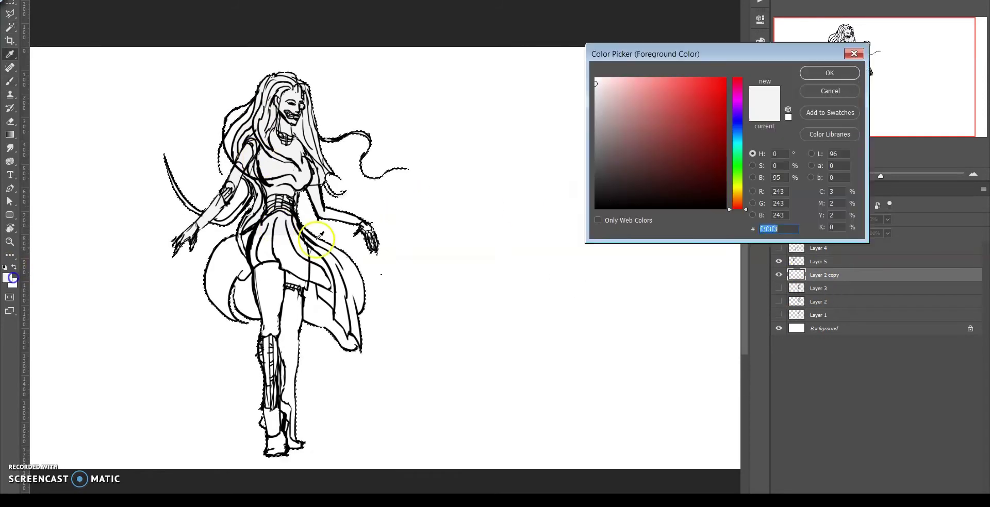
click(830, 72)
key(alt+BackSpace)
key(ctrl+d)
Paint grey over the dark leg outline and the neck and hair
click(390, 384)
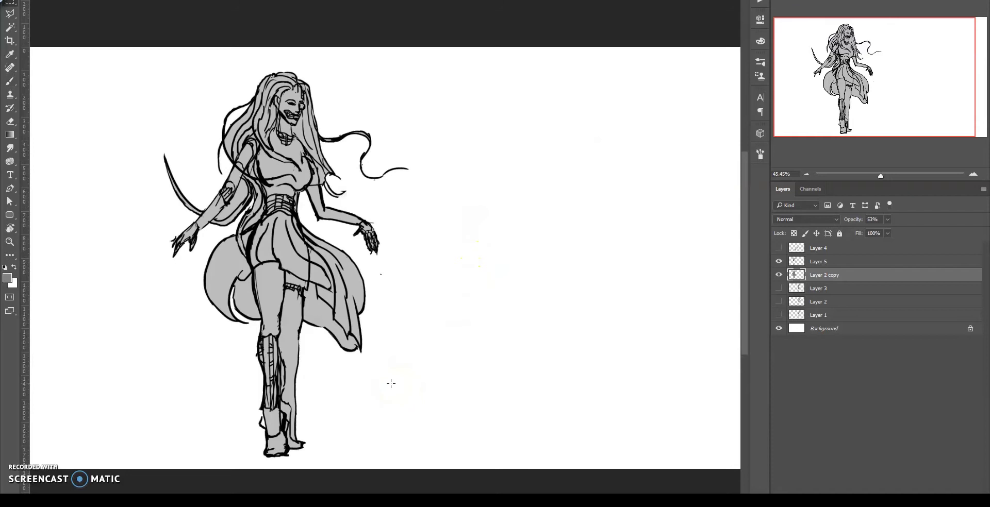
key(alt+bracketright)
key(e)
key(b)
drag(257, 308, 262, 323)
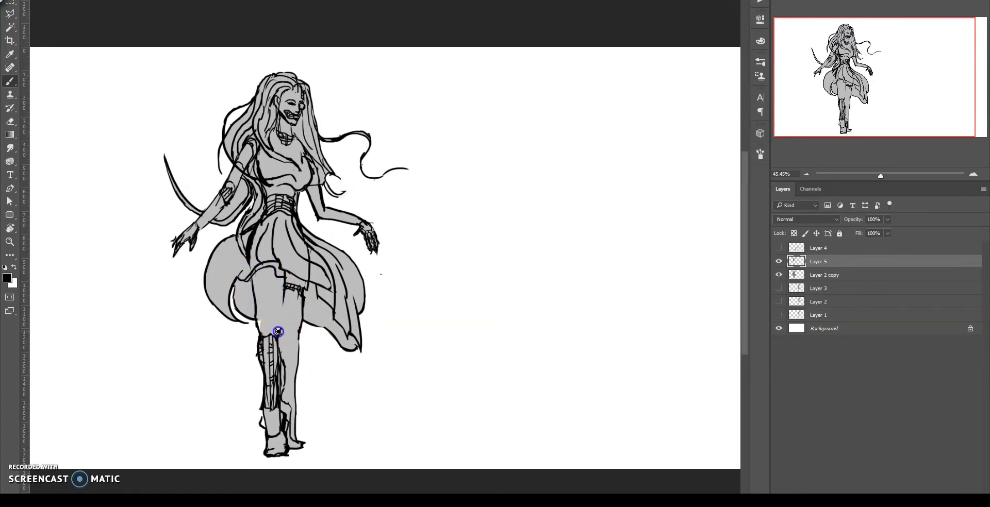
drag(320, 128, 285, 123)
Try enlarging the lasso-selected upper body, then undo the enlargement and deselect
key(l)
click(131, 211)
click(285, 50)
click(411, 132)
click(391, 291)
click(268, 206)
double_click(176, 287)
drag(245, 196, 244, 178)
key(ctrl+t)
drag(408, 257, 441, 282)
key(Return)
key(ctrl+d)
key(b)
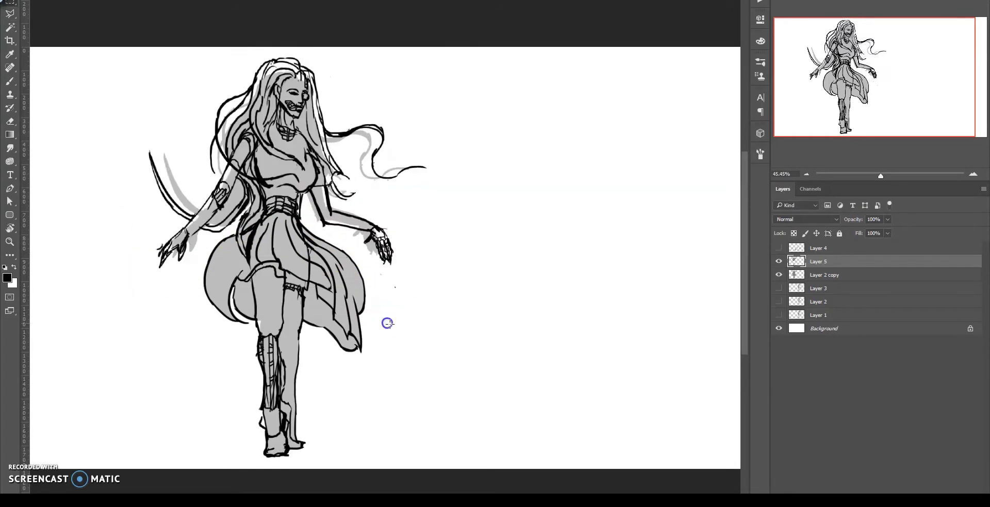
key(ctrl+z)
key(ctrl+z)
key(ctrl+d)
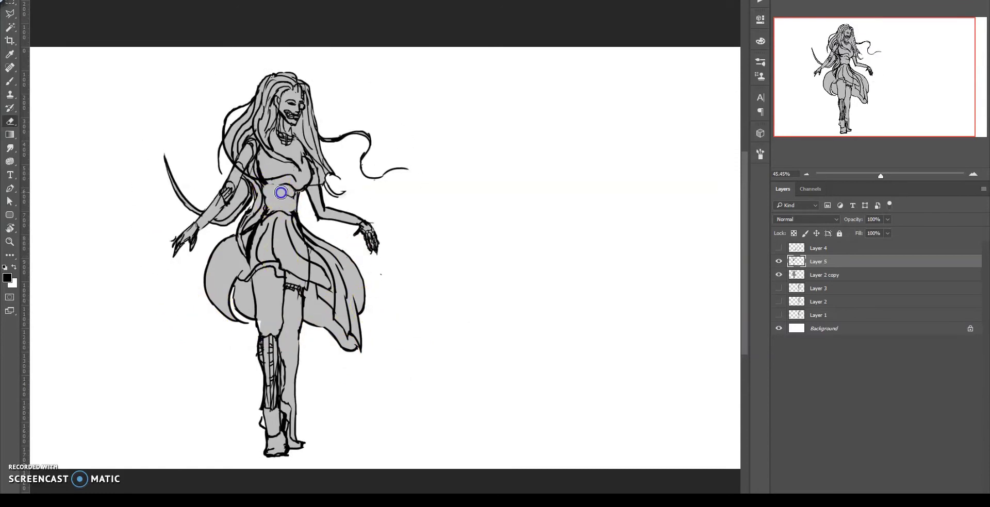
Darken the corset lacing at the waist, then return to the grey fill layer
key(b)
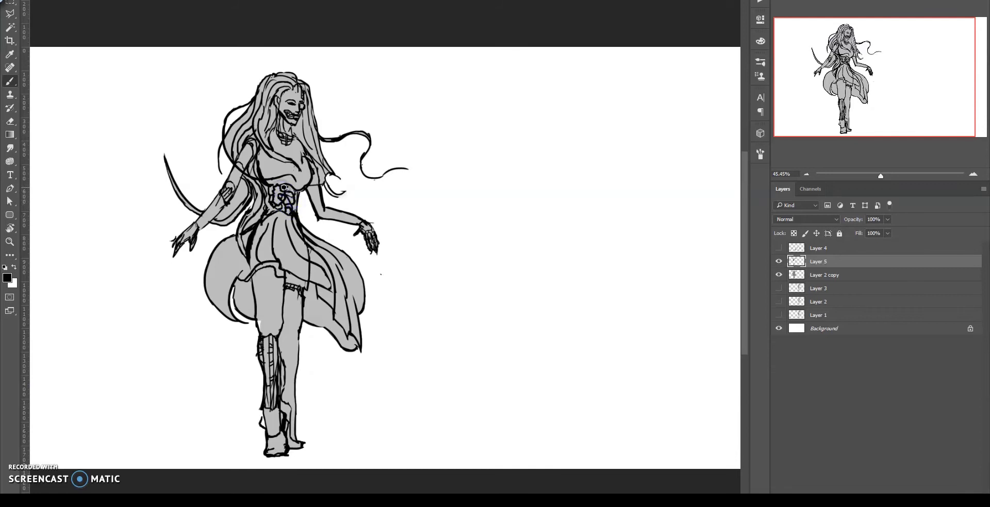
drag(291, 189, 271, 206)
click(823, 275)
key(e)
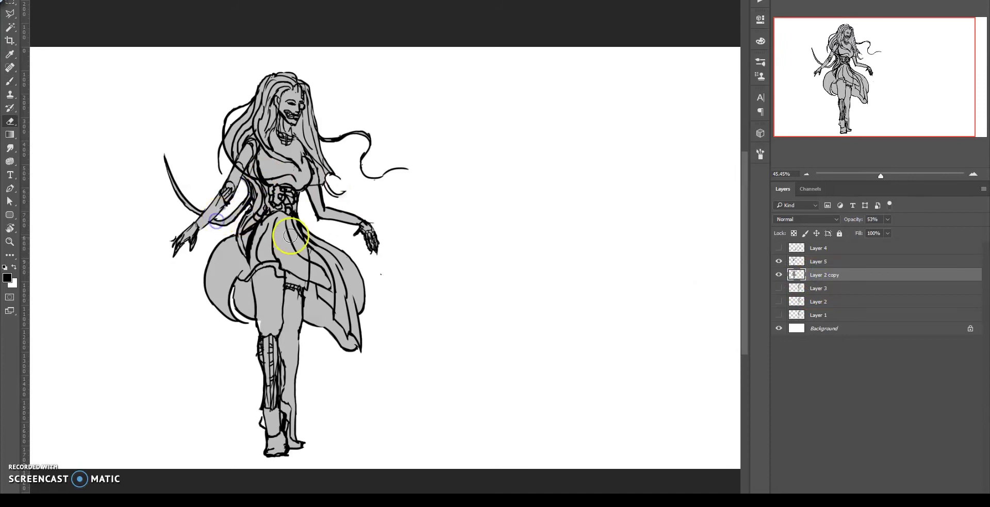
Lower Layer 5's opacity to fade the sketch and add new Layer 6 for lineart
click(835, 261)
drag(887, 219, 858, 233)
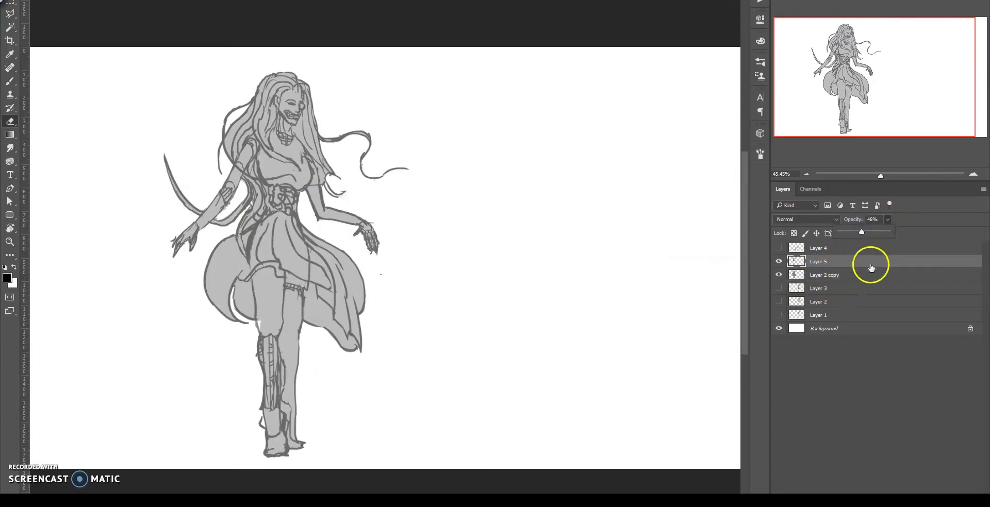
key(ctrl+shift+alt+n)
Ink a thick black line along the hair's left edge down to the chest
key(b)
drag(268, 77, 261, 92)
key(ctrl+z)
drag(302, 177, 293, 163)
drag(264, 82, 302, 173)
key(ctrl+z)
drag(263, 88, 305, 175)
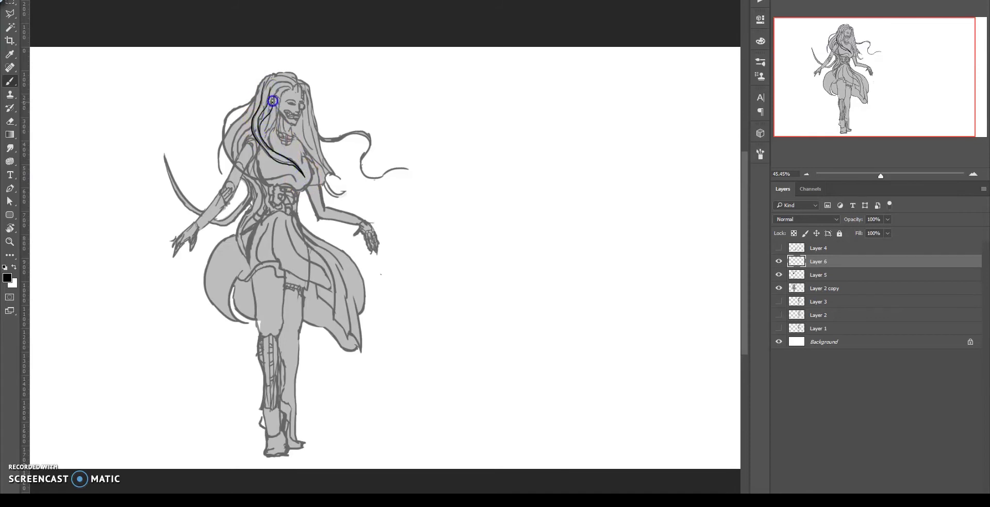
Ink the hair outline over the head and the mechanical mouth and teeth details
drag(258, 126, 273, 103)
key(ctrl+z)
mouse_move(289, 157)
mouse_down()
mouse_move(273, 110)
mouse_move(278, 127)
mouse_move(267, 140)
mouse_move(266, 97)
mouse_move(220, 173)
mouse_up()
key(ctrl+z)
mouse_move(254, 99)
mouse_down()
mouse_move(298, 81)
mouse_move(377, 207)
mouse_up()
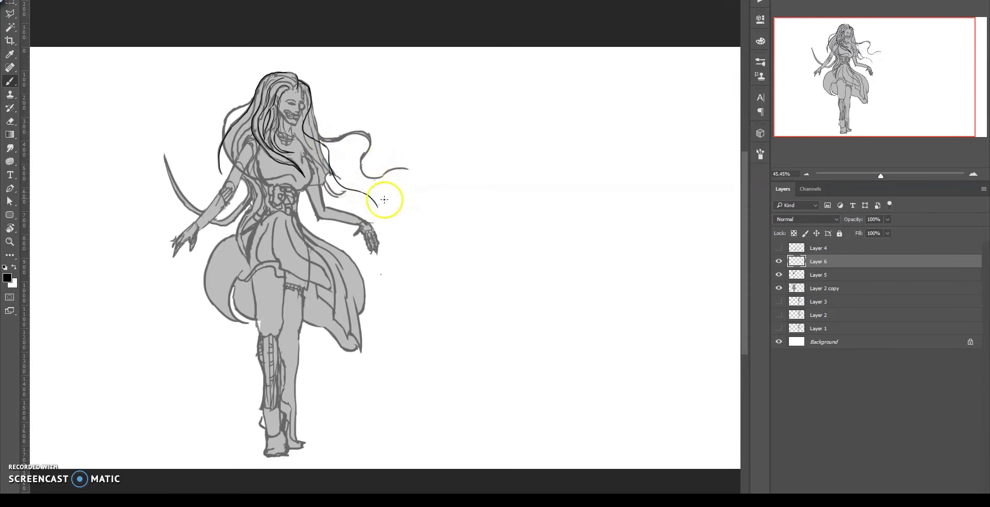
mouse_move(305, 116)
mouse_down()
mouse_move(296, 121)
mouse_move(323, 168)
mouse_move(380, 221)
mouse_move(297, 186)
mouse_move(308, 179)
mouse_move(331, 198)
mouse_move(252, 154)
mouse_up()
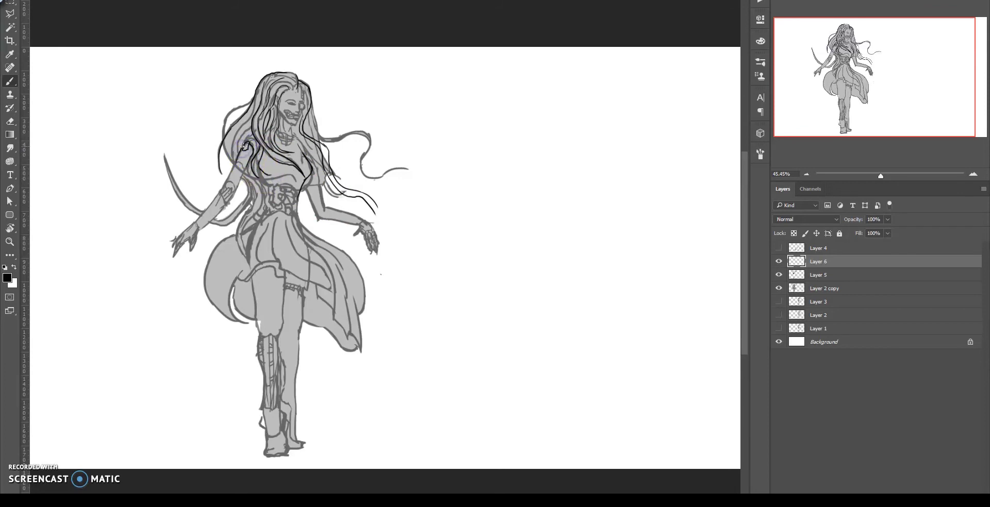
mouse_move(267, 138)
mouse_down()
mouse_move(252, 126)
mouse_move(237, 155)
mouse_up()
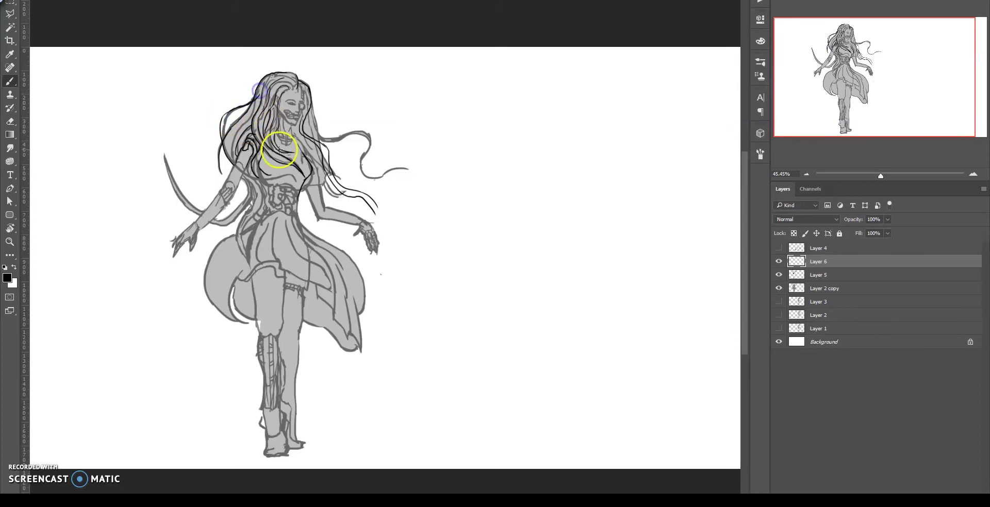
Zoom in on the face, fade Layer 5 further, and ink the jawline under the chin
key(z)
drag(295, 112, 327, 208)
click(840, 274)
drag(887, 219, 873, 231)
click(825, 262)
key(b)
drag(308, 158, 311, 131)
mouse_move(334, 190)
mouse_down()
mouse_move(354, 187)
mouse_move(360, 168)
mouse_up()
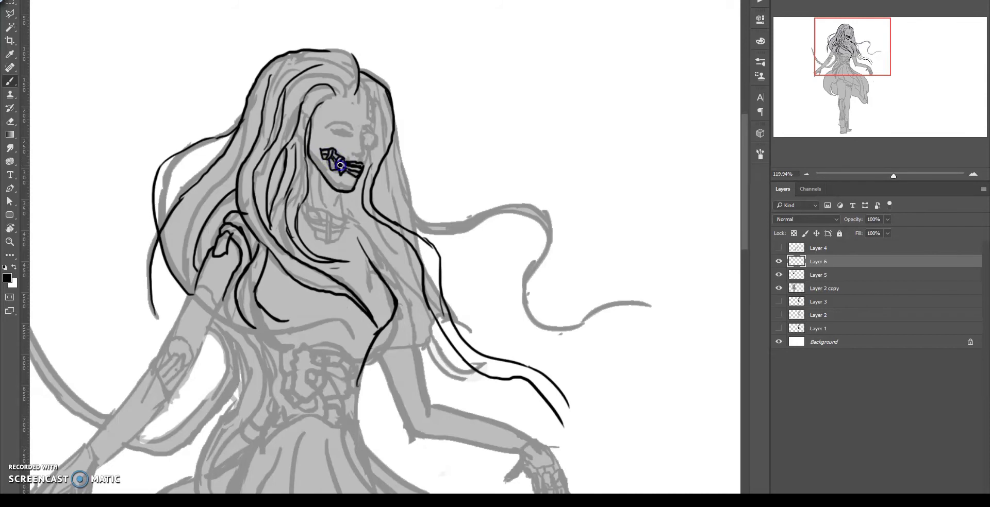
Erase part of the mouth lines, then ink the hair's right edge and inner strands
key(e)
mouse_move(368, 165)
mouse_down()
mouse_move(355, 164)
mouse_move(343, 188)
mouse_up()
key(b)
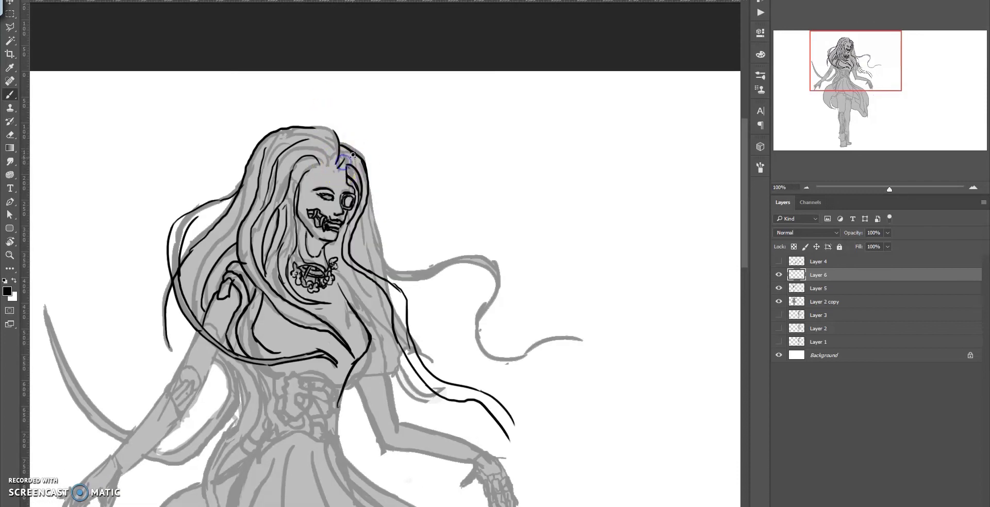
drag(356, 163, 369, 182)
drag(348, 150, 272, 170)
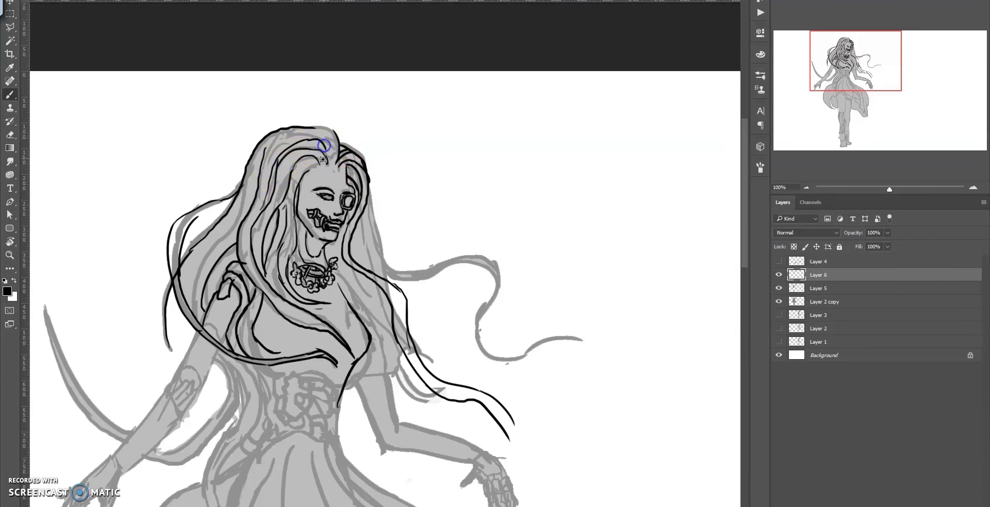
Extend the top hair outline and ink the eye and necklace, then view the whole figure
click(311, 129)
drag(334, 133, 338, 157)
click(188, 309)
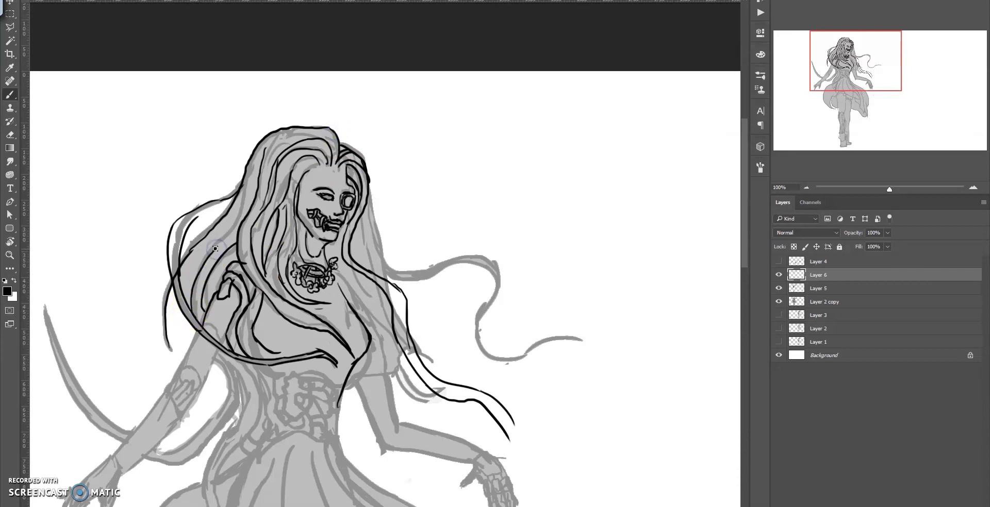
click(223, 222)
drag(361, 221, 351, 180)
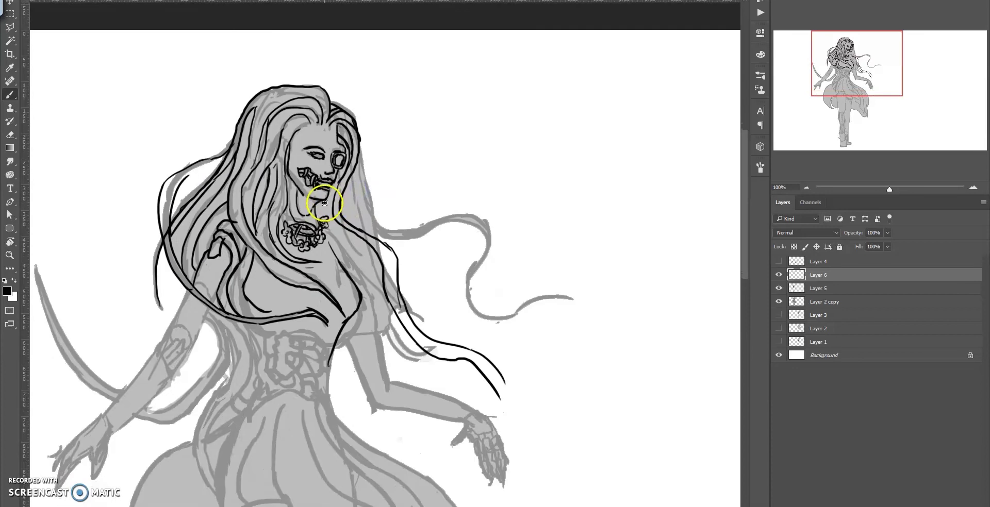
key(ctrl+0)
At 50% view, ink the inner arm line, the necklace's right side and the left forearm cuff
key(ctrl+plus)
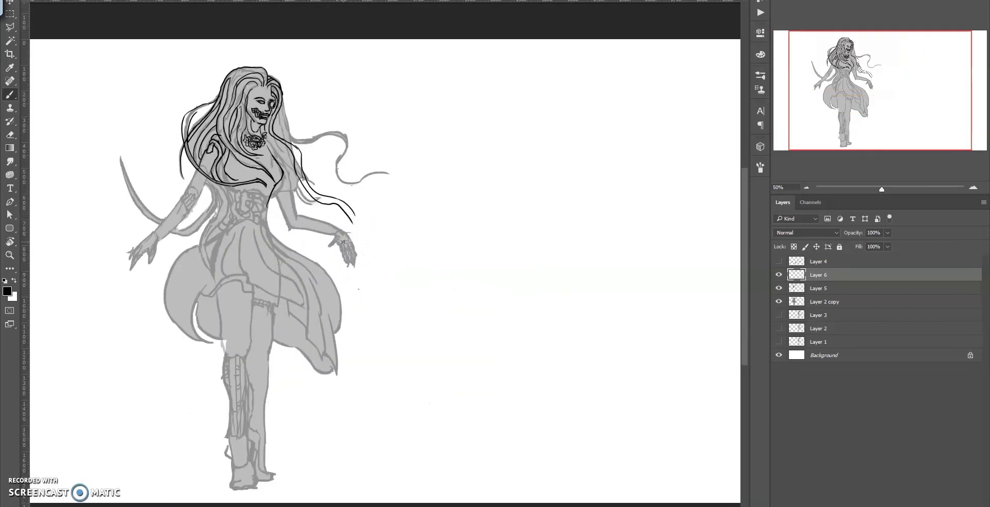
drag(277, 192, 290, 228)
drag(270, 146, 267, 142)
click(183, 197)
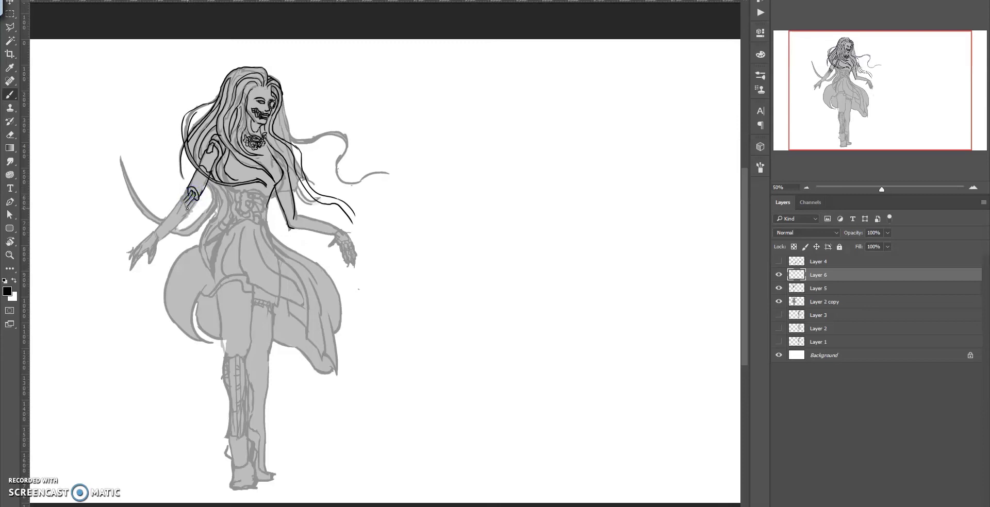
mouse_move(186, 208)
mouse_down()
mouse_move(205, 209)
mouse_move(150, 249)
mouse_move(184, 217)
mouse_move(157, 232)
mouse_up()
Trace the flowing grey hair strand in black, extending and thickening its curve
drag(226, 209, 387, 158)
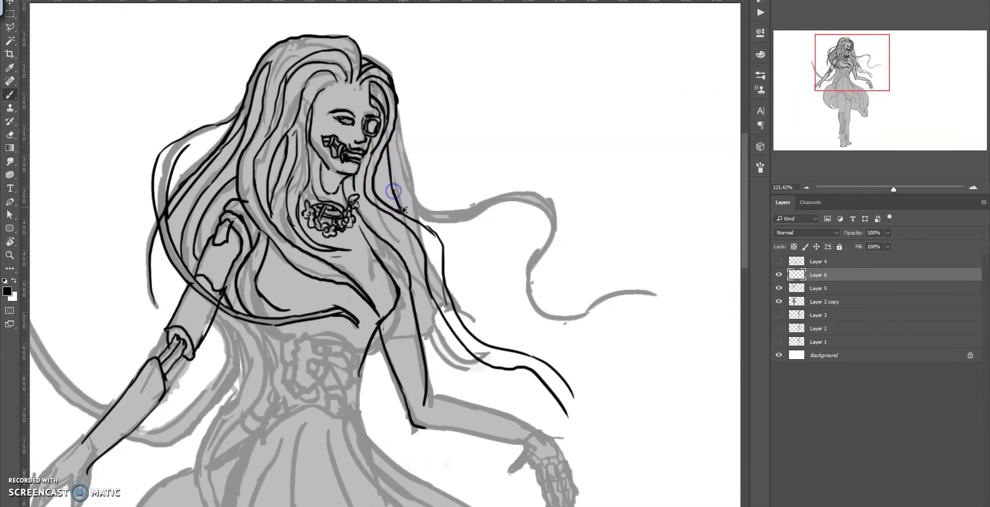
drag(449, 235, 361, 217)
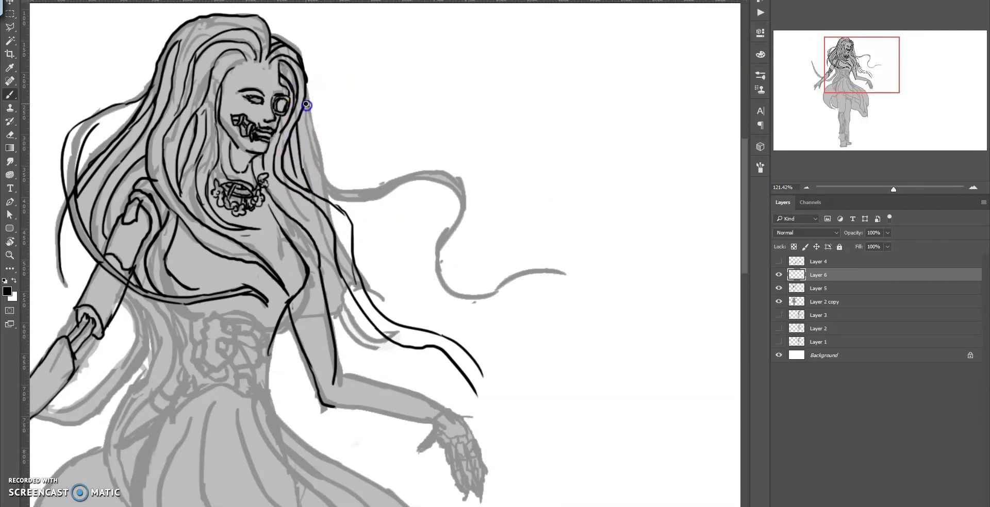
drag(315, 149, 462, 220)
mouse_move(466, 269)
mouse_down()
mouse_move(436, 220)
mouse_move(530, 226)
mouse_up()
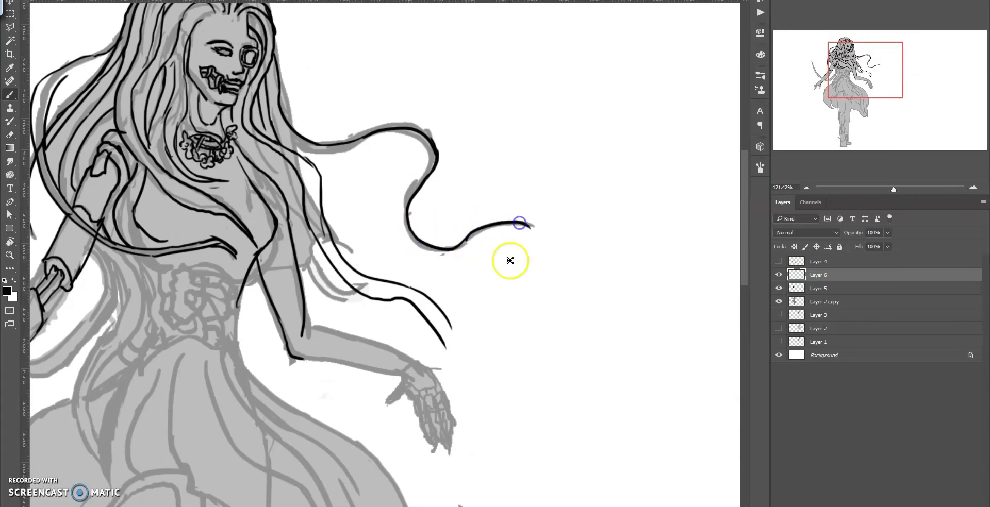
mouse_move(272, 95)
mouse_down()
mouse_move(315, 158)
mouse_move(400, 137)
mouse_move(426, 159)
mouse_move(405, 194)
mouse_move(408, 221)
mouse_move(477, 240)
mouse_up()
drag(356, 222, 440, 225)
Outline the forearm down to the wrist and the jointed robotic fingertips
mouse_move(390, 255)
mouse_down()
mouse_move(392, 328)
mouse_move(494, 368)
mouse_move(492, 390)
mouse_up()
mouse_move(379, 366)
mouse_down()
mouse_move(519, 376)
mouse_move(492, 383)
mouse_move(496, 395)
mouse_up()
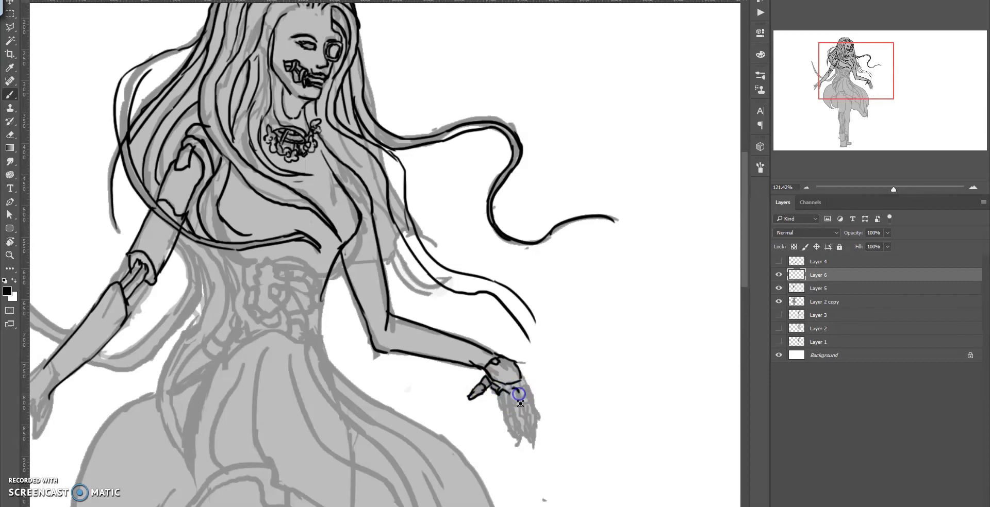
drag(503, 391, 511, 406)
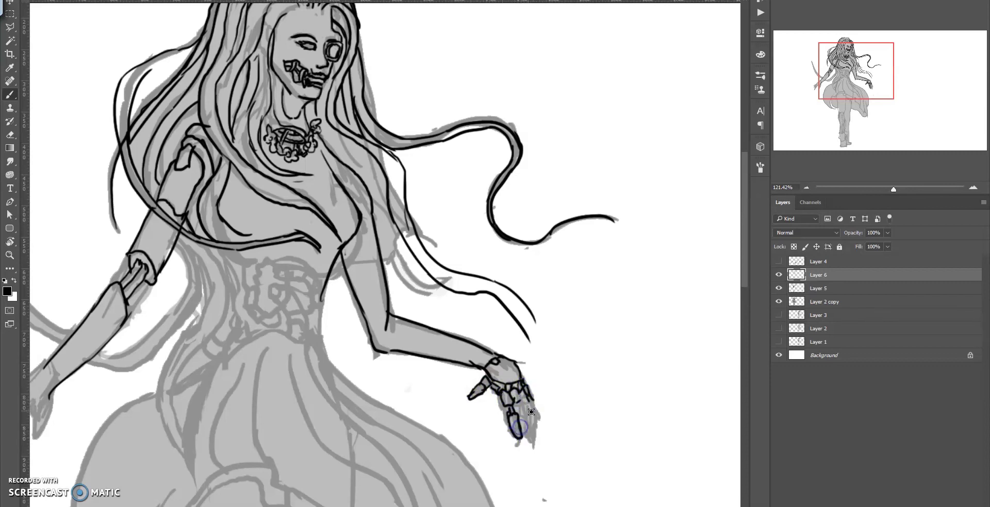
mouse_move(521, 416)
mouse_down()
mouse_move(526, 431)
mouse_move(538, 424)
mouse_up()
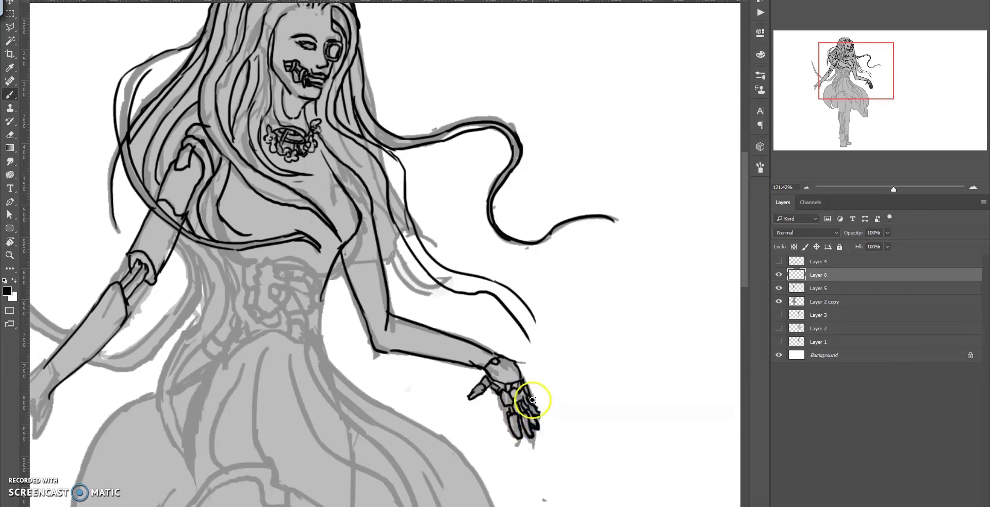
Zoom out and draw black lines beneath the bust
key(ctrl+minus)
drag(360, 248, 336, 242)
mouse_move(274, 236)
mouse_down()
mouse_move(342, 238)
mouse_move(303, 243)
mouse_move(319, 245)
mouse_move(280, 268)
mouse_move(297, 272)
mouse_up()
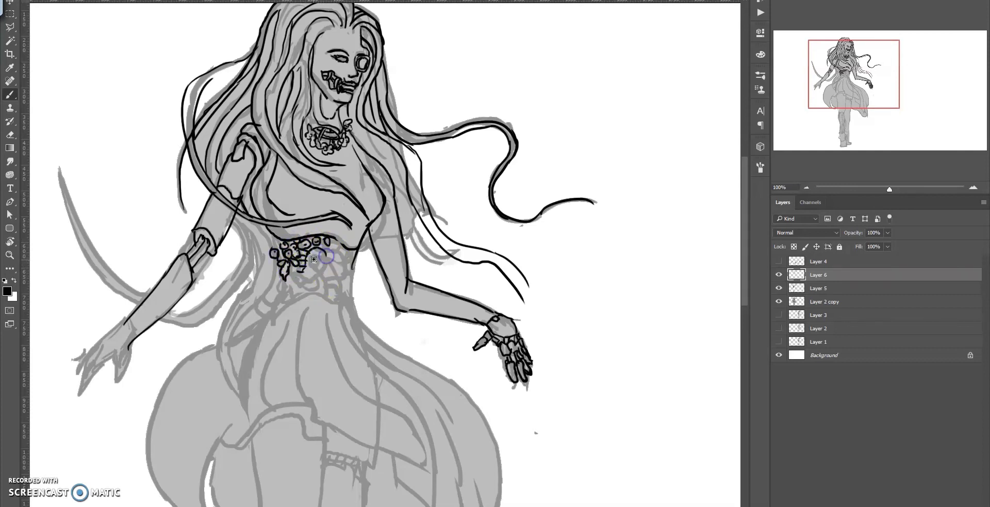
Ink the curved mechanical parts at the waist and close the pointed finger on the left hand
mouse_move(317, 255)
mouse_down()
mouse_move(340, 298)
mouse_move(325, 273)
mouse_move(342, 263)
mouse_move(344, 271)
mouse_up()
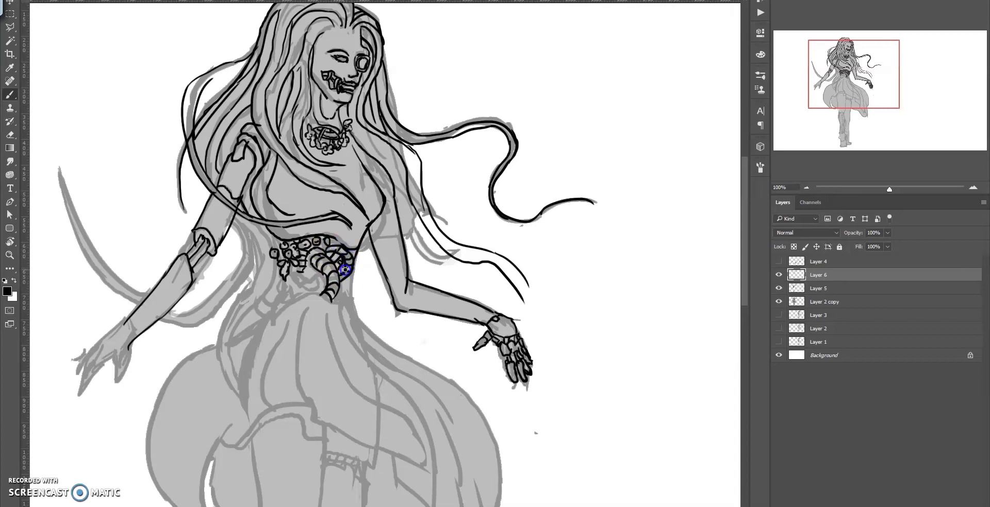
drag(354, 308, 377, 365)
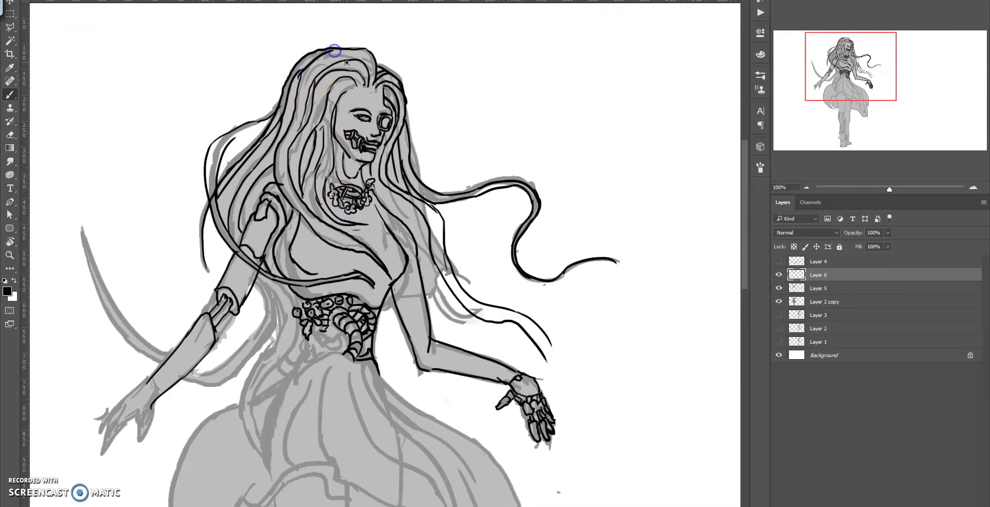
drag(286, 287, 298, 265)
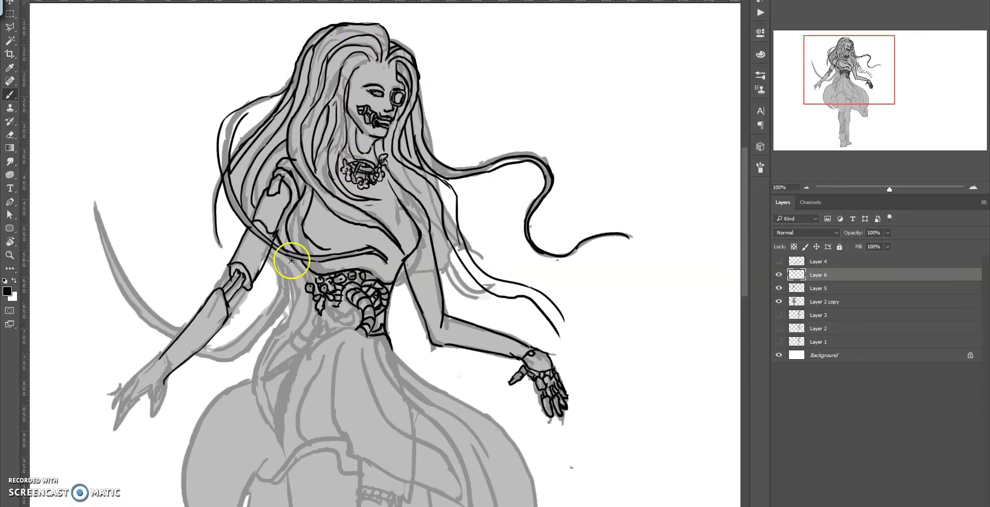
mouse_move(180, 396)
mouse_down()
mouse_move(195, 367)
mouse_move(143, 410)
mouse_move(164, 356)
mouse_up()
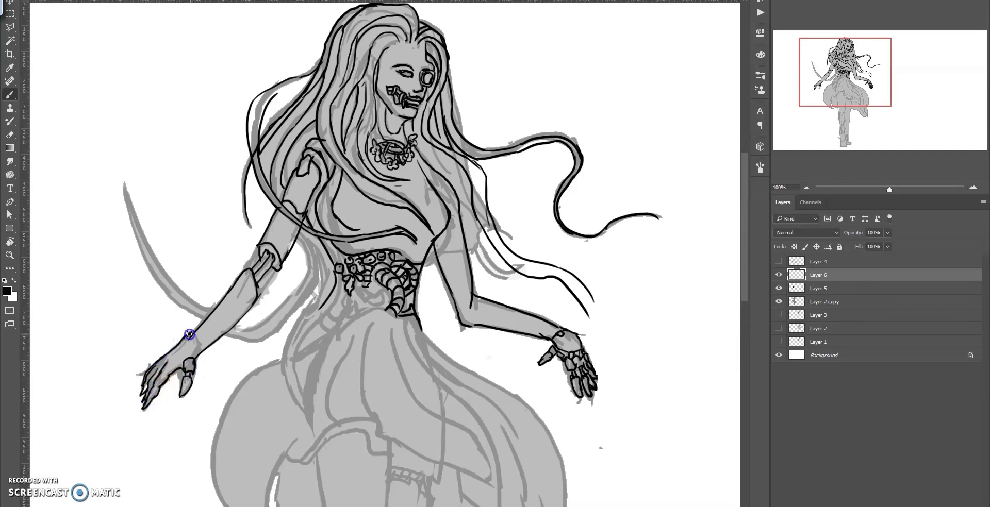
Ink and thicken both edges of the left curved blade, redrawing the curve under the forearm
drag(225, 448, 222, 458)
mouse_move(121, 193)
mouse_down()
mouse_move(152, 270)
mouse_move(212, 320)
mouse_up()
mouse_move(123, 192)
mouse_down()
mouse_move(194, 324)
mouse_move(252, 338)
mouse_move(307, 275)
mouse_up()
key(ctrl+z)
key(ctrl+z)
drag(225, 333, 289, 332)
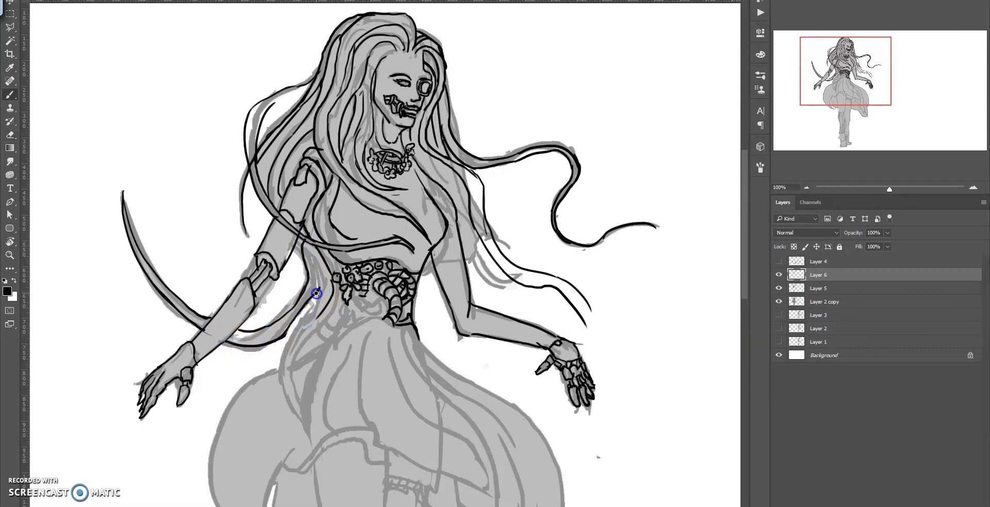
Draw the long curve from the waist down to the skirt and add small belt marks
mouse_move(327, 276)
mouse_down()
mouse_move(283, 361)
mouse_move(315, 316)
mouse_move(309, 409)
mouse_move(265, 270)
mouse_move(272, 301)
mouse_up()
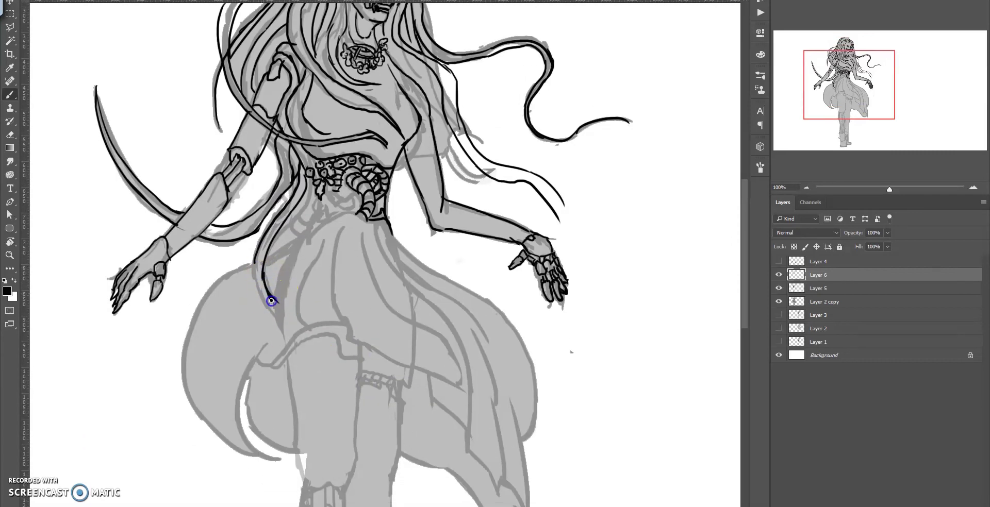
mouse_move(260, 242)
mouse_down()
mouse_move(292, 328)
mouse_move(347, 299)
mouse_move(296, 324)
mouse_move(346, 288)
mouse_up()
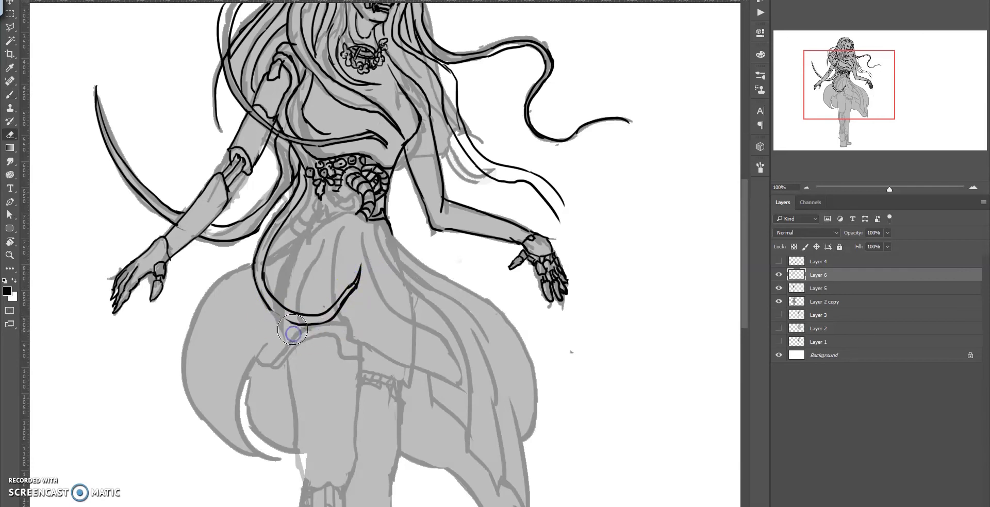
key(ctrl+minus)
drag(349, 227, 342, 244)
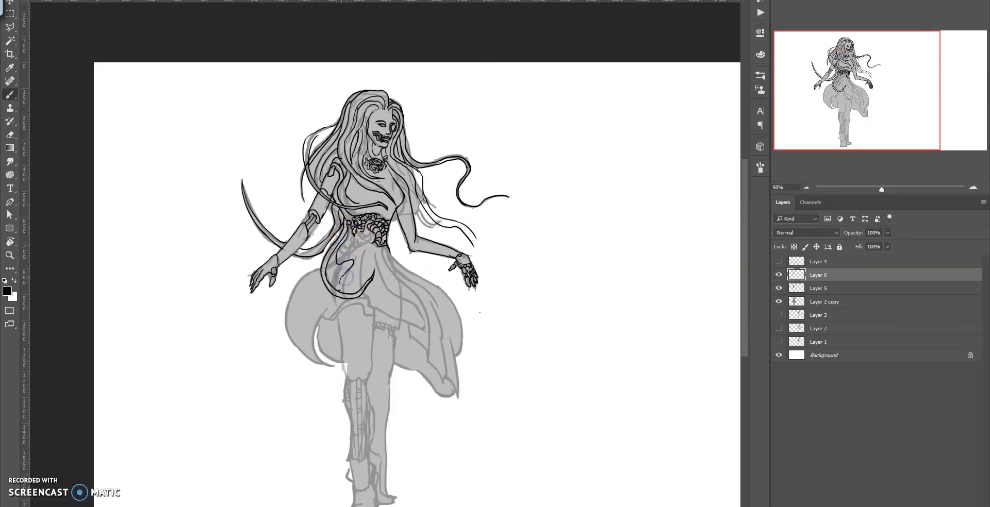
Ink short strokes at the waist and on the left skirt, redoing a stray hook
drag(337, 303, 345, 334)
key(ctrl+z)
drag(339, 259, 345, 250)
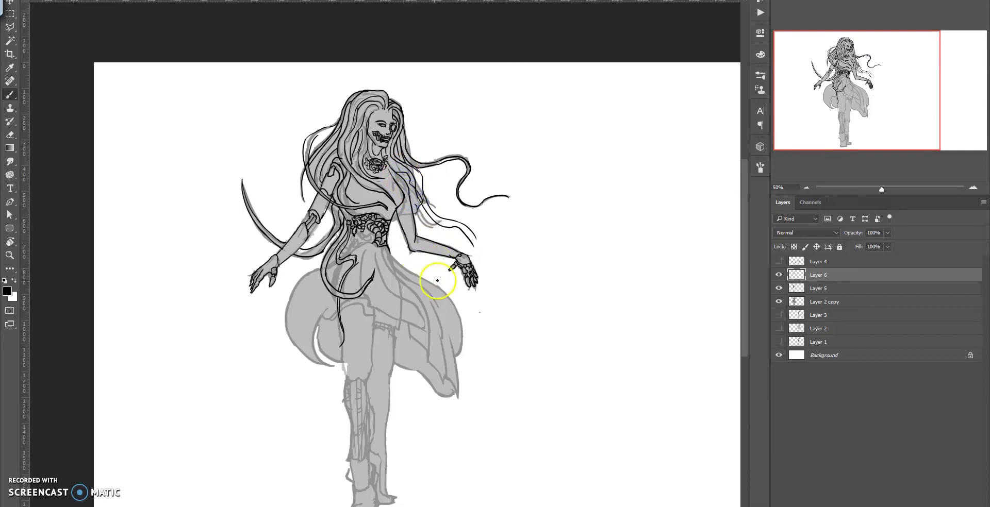
drag(321, 319, 304, 334)
drag(335, 324, 337, 333)
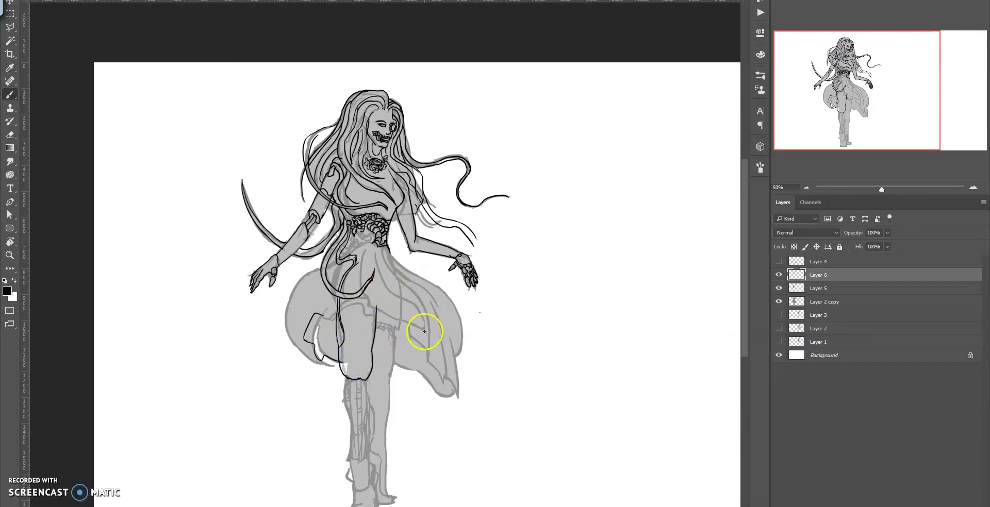
Outline the right leg and the right skirt edge, removing thin stray strokes
drag(397, 310, 383, 499)
scroll(439, 390, down, 2)
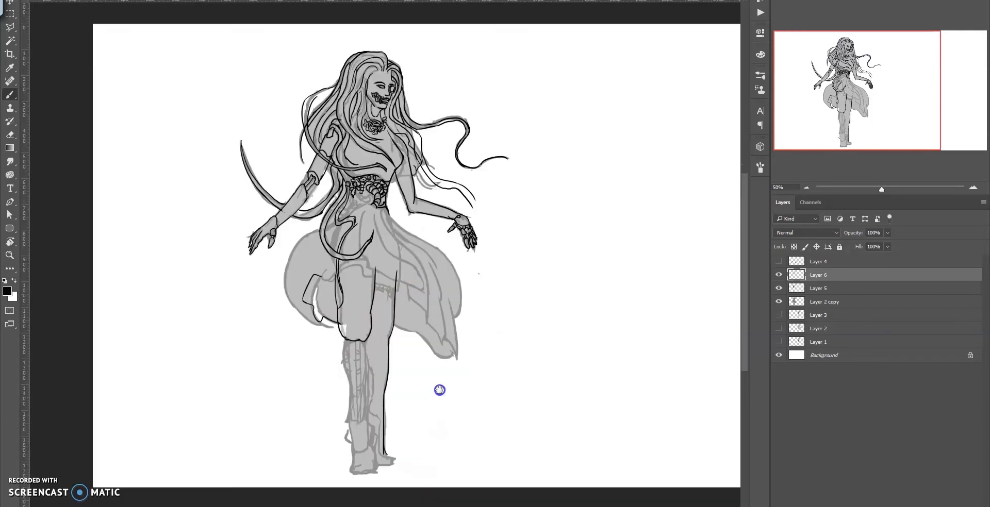
mouse_move(309, 279)
mouse_down()
mouse_move(329, 266)
mouse_move(375, 259)
mouse_move(396, 277)
mouse_up()
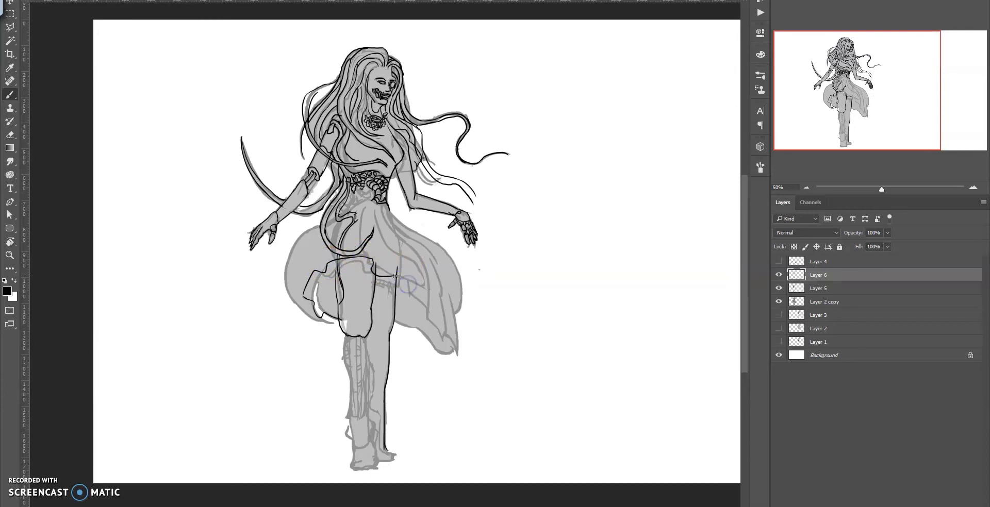
key(ctrl+z)
drag(407, 275, 424, 295)
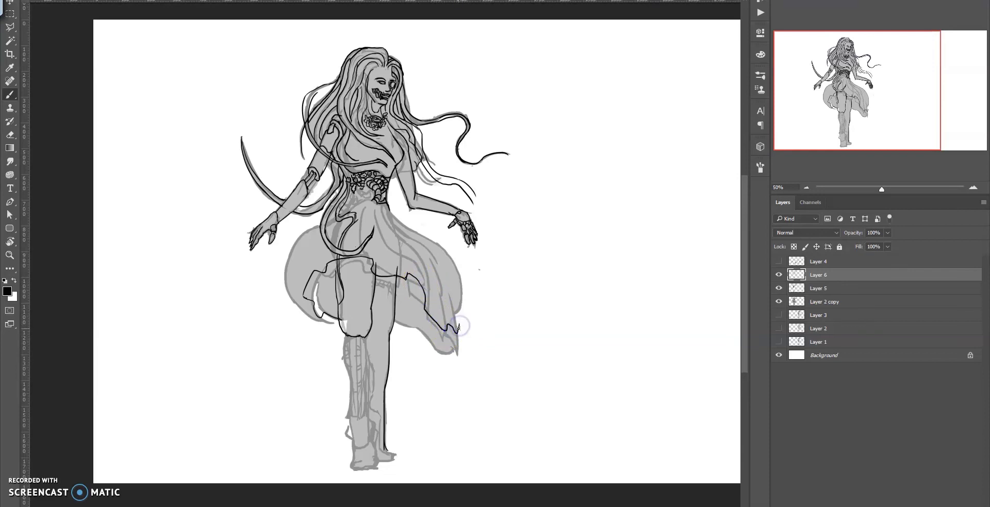
drag(460, 332, 458, 333)
drag(390, 218, 442, 273)
mouse_move(420, 243)
mouse_down()
mouse_move(448, 287)
mouse_move(428, 242)
mouse_up()
key(e)
key(b)
Add a wavy right skirt edge, the left skirt flap, the lower right edge and hip marks
drag(391, 213, 428, 239)
drag(454, 268, 473, 318)
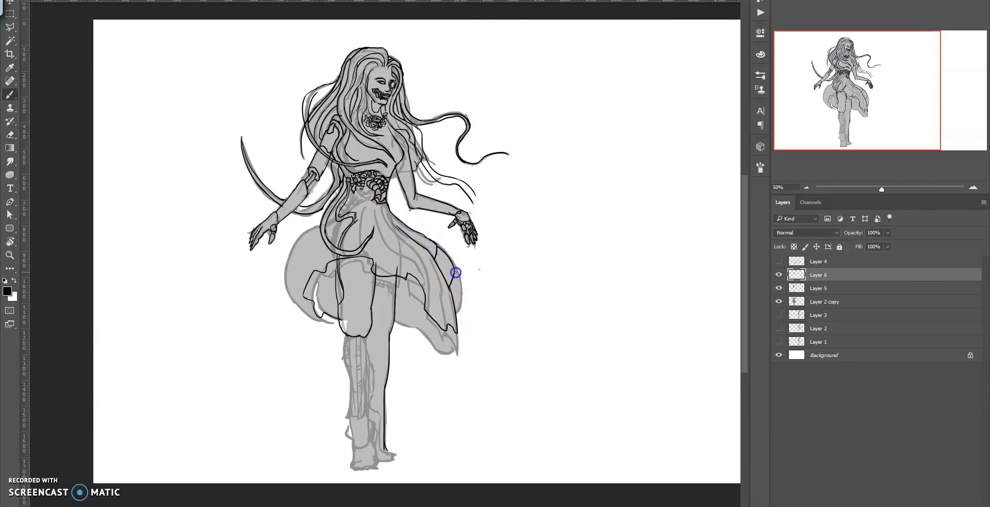
click(386, 293)
mouse_move(386, 293)
mouse_down()
mouse_move(318, 286)
mouse_move(343, 270)
mouse_up()
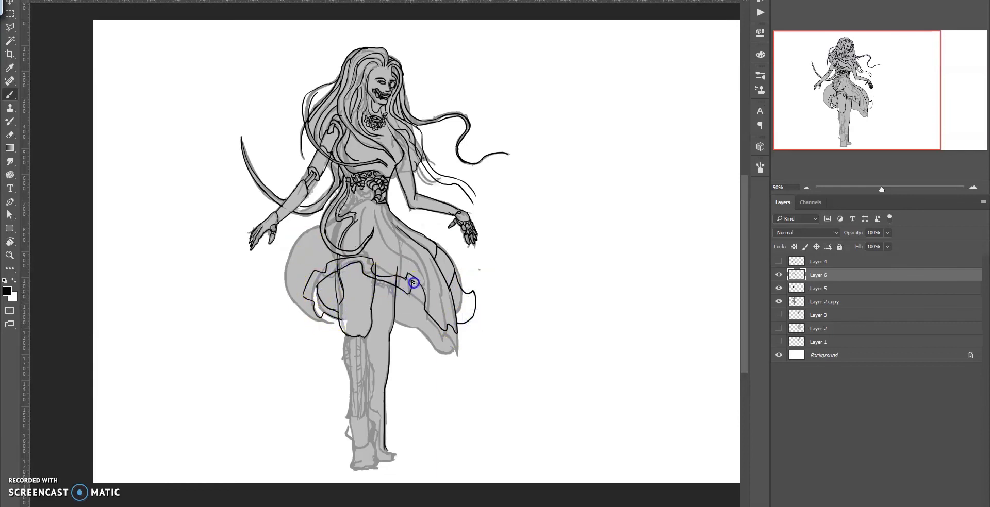
drag(386, 327, 437, 347)
click(303, 269)
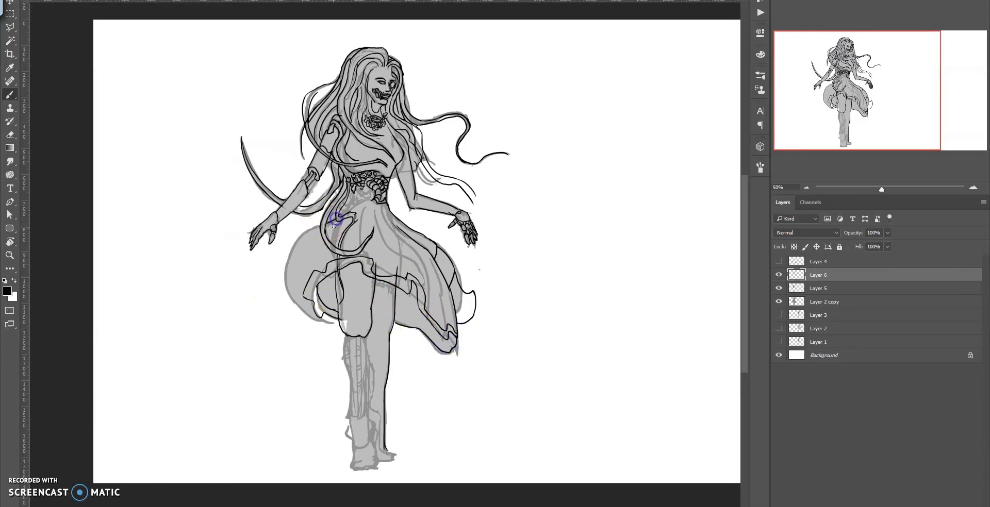
mouse_move(386, 210)
mouse_down()
mouse_move(426, 316)
mouse_move(419, 247)
mouse_move(435, 282)
mouse_move(423, 259)
mouse_up()
click(389, 216)
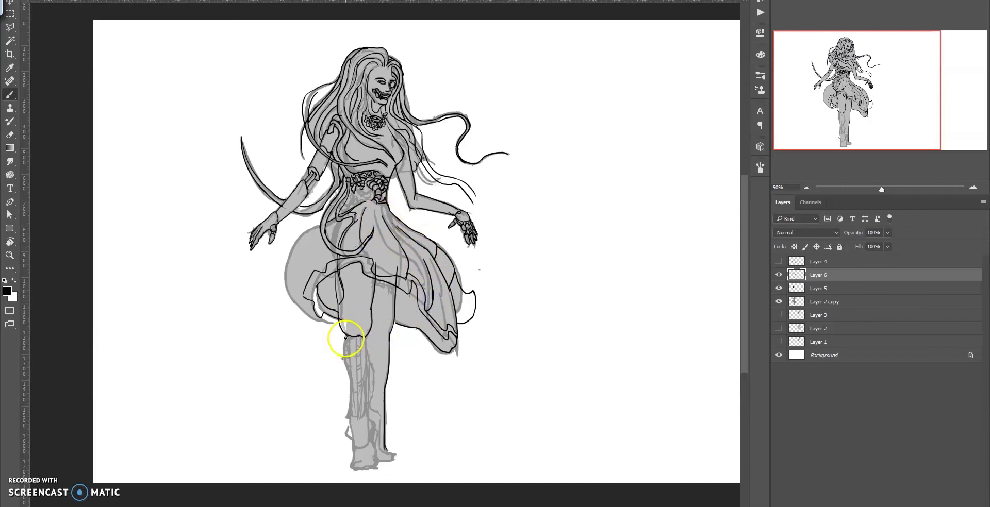
Outline the lower leg tube and the boot's ankle and heel contours
mouse_move(345, 338)
mouse_down()
mouse_move(354, 411)
mouse_move(360, 360)
mouse_move(358, 409)
mouse_move(359, 356)
mouse_move(343, 341)
mouse_move(346, 361)
mouse_move(367, 372)
mouse_up()
drag(343, 336, 347, 359)
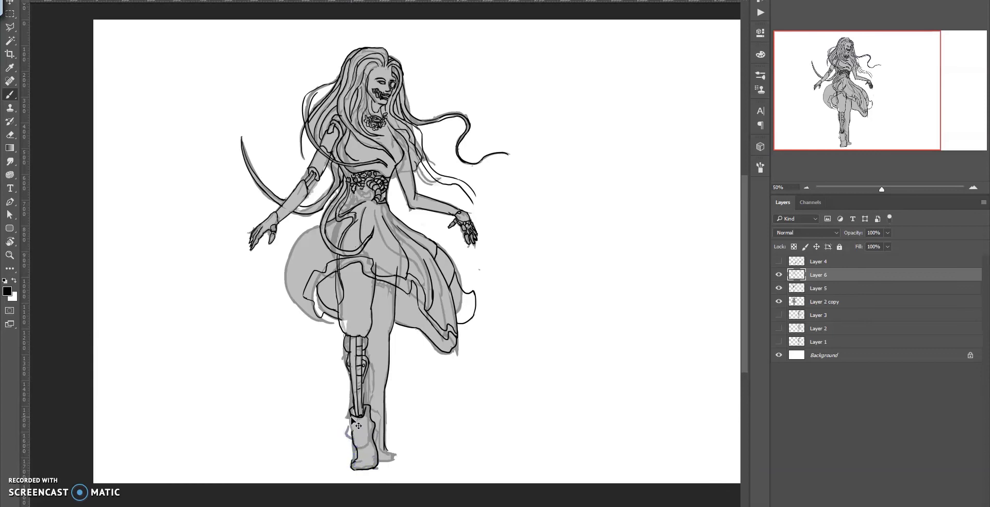
mouse_move(353, 403)
mouse_down()
mouse_move(347, 434)
mouse_move(341, 417)
mouse_move(364, 390)
mouse_move(377, 420)
mouse_up()
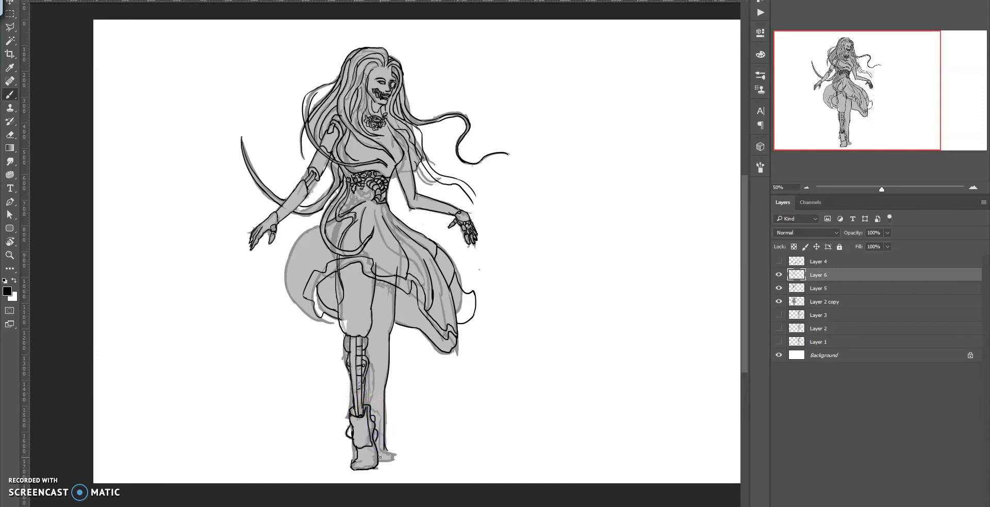
mouse_move(377, 438)
mouse_down()
mouse_move(393, 459)
mouse_move(376, 409)
mouse_up()
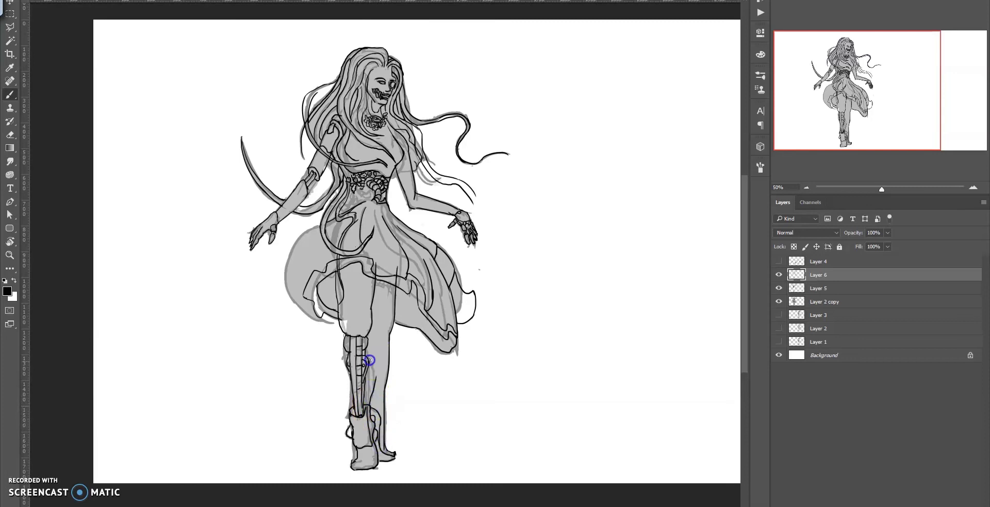
drag(365, 441, 381, 454)
Flip the canvas horizontally and add hair strands over the shoulder, upper arm and top
drag(276, 226, 301, 220)
drag(313, 114, 302, 159)
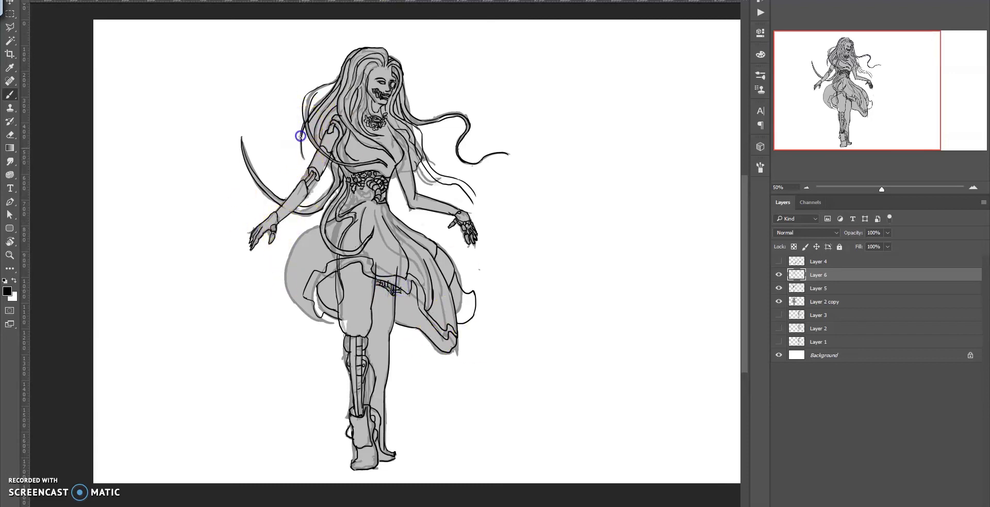
key(ctrl+shift+h)
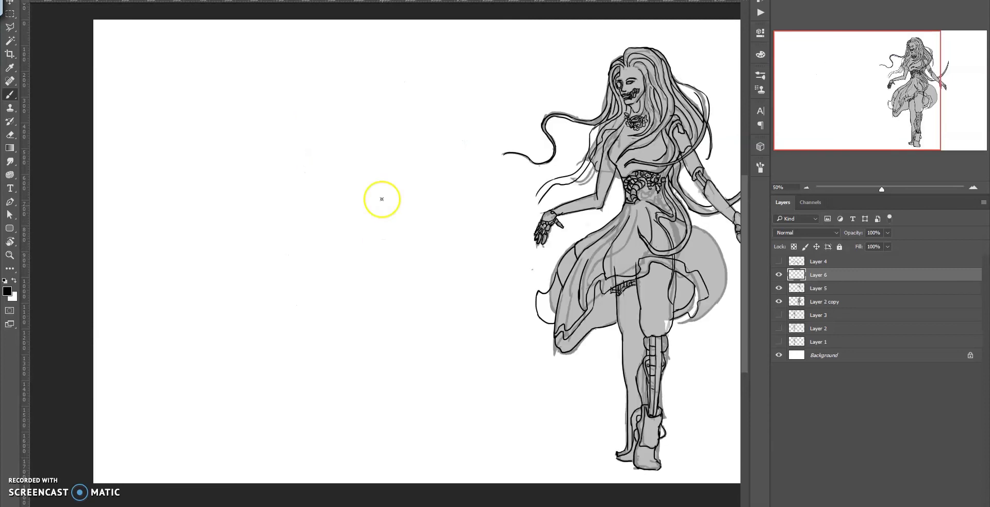
drag(380, 199, 526, 194)
mouse_move(380, 228)
mouse_down()
mouse_move(354, 242)
mouse_move(357, 264)
mouse_up()
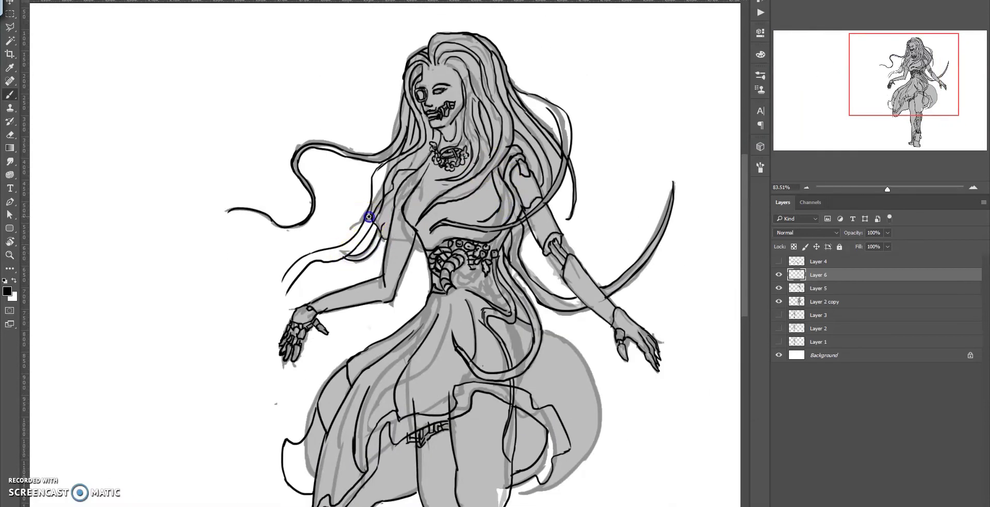
drag(404, 188, 541, 224)
drag(464, 110, 491, 131)
key(w)
scroll(567, 185, down, 2)
Select the figure's filled silhouette, show the Layer 6 lineart again, and reset colours to black
scroll(361, 335, down, 2)
click(218, 387)
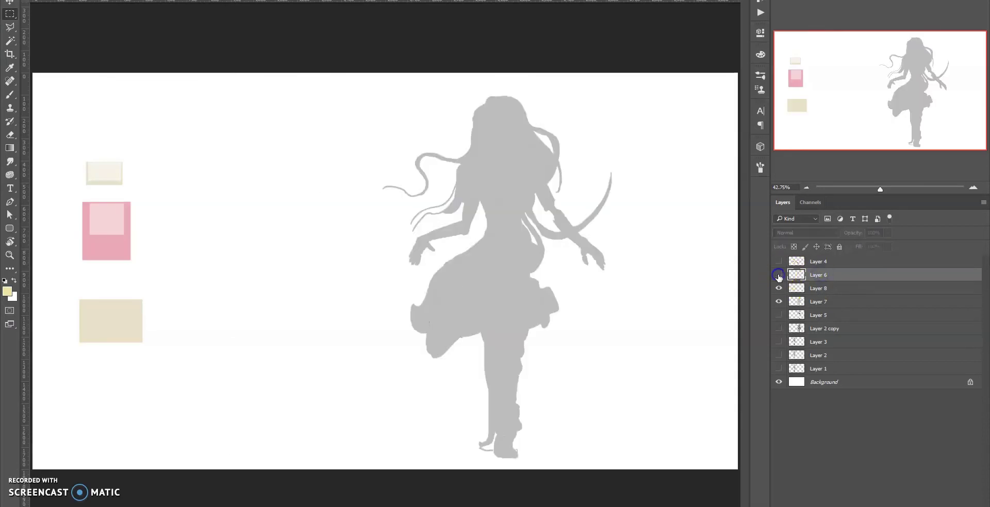
click(778, 276)
key(d)
key(b)
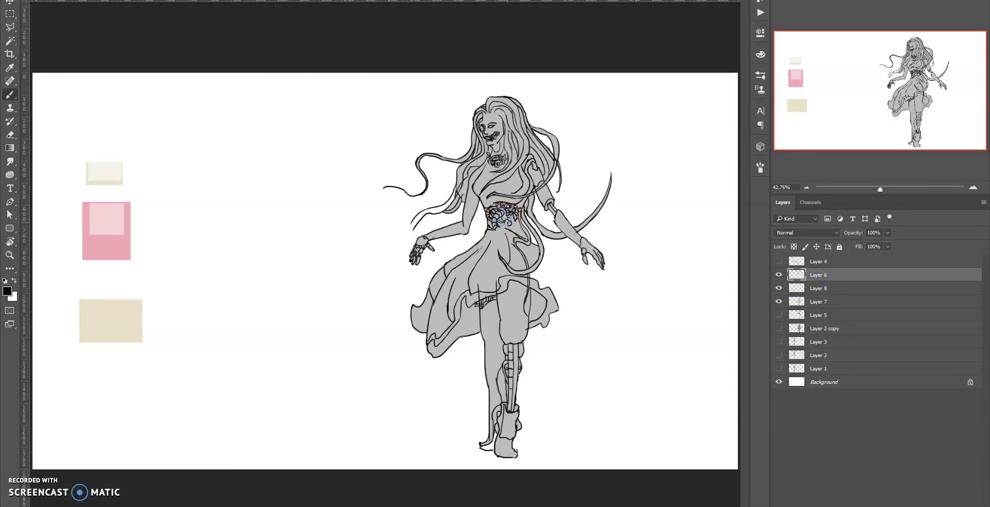
Refine the flower doodle with strokes around the waist, hip and skirt edge
drag(499, 226, 515, 234)
drag(554, 307, 542, 249)
mouse_move(572, 298)
mouse_down()
mouse_move(568, 281)
mouse_move(580, 289)
mouse_up()
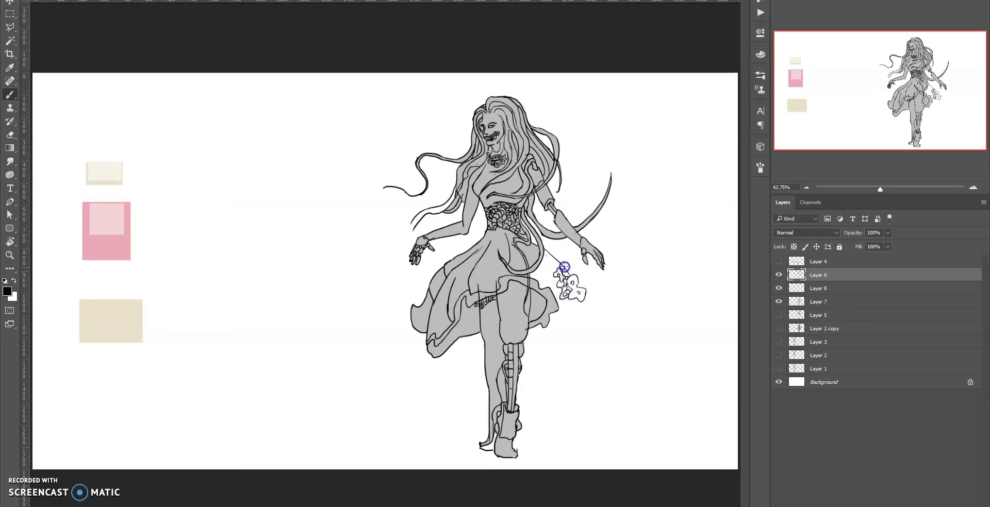
drag(548, 252, 549, 263)
drag(552, 324, 547, 325)
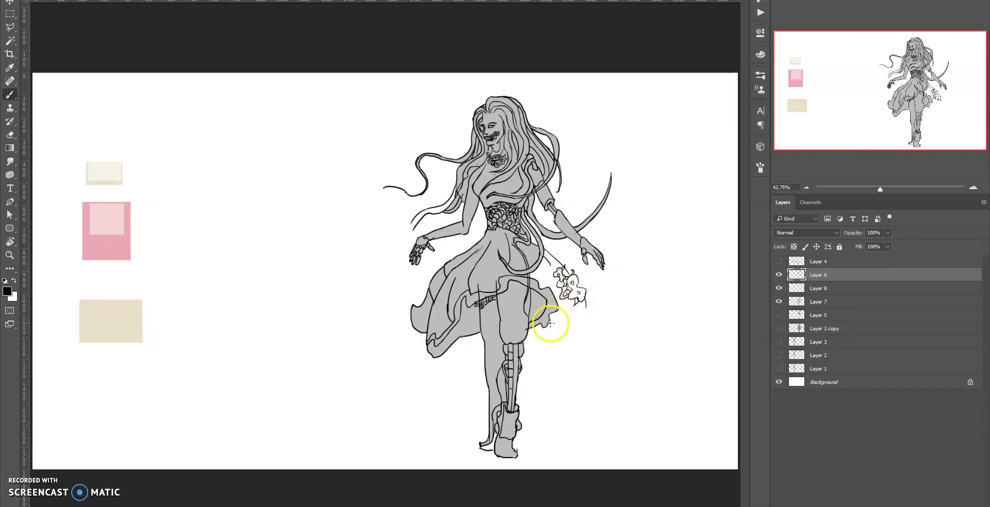
mouse_move(586, 295)
mouse_down()
mouse_move(586, 307)
mouse_move(576, 277)
mouse_up()
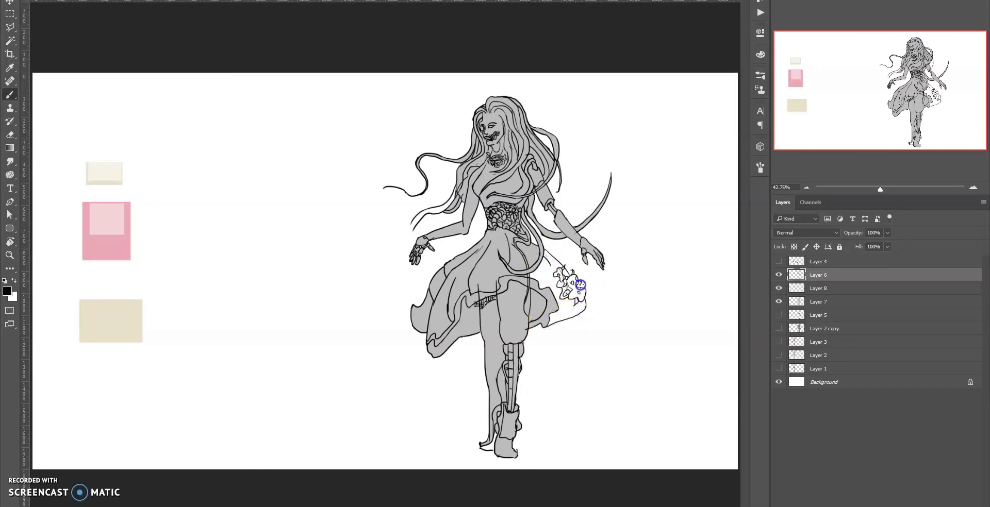
On Layer 7, paint the figure's sampled grey into the gaps around the flower and heel
click(830, 303)
key(ctrl+shift+i)
alt+click(488, 278)
drag(564, 280, 567, 322)
key(ctrl+d)
mouse_move(489, 442)
mouse_down()
mouse_move(464, 448)
mouse_move(488, 449)
mouse_up()
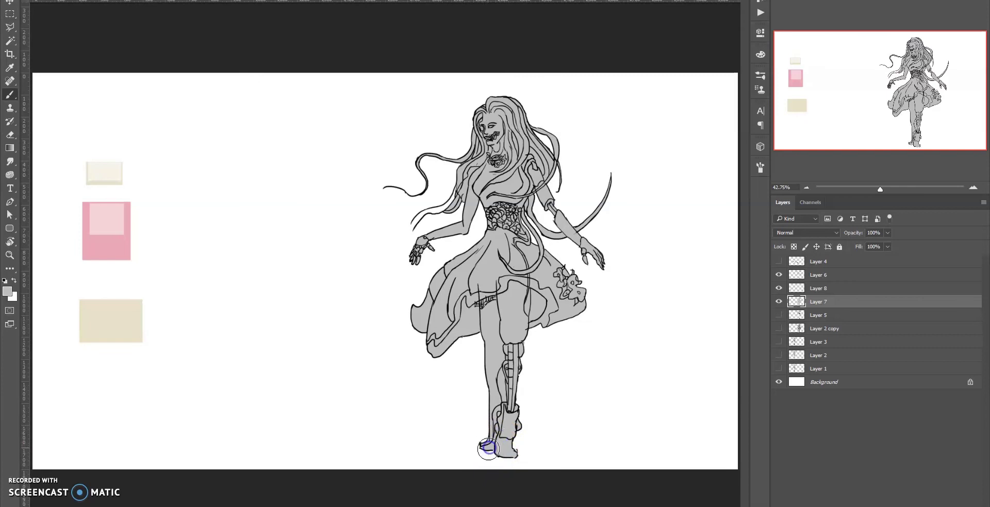
key(ctrl+shift+n)
Create Layer 9 clipped to the grey base and fill it with beige
click(421, 155)
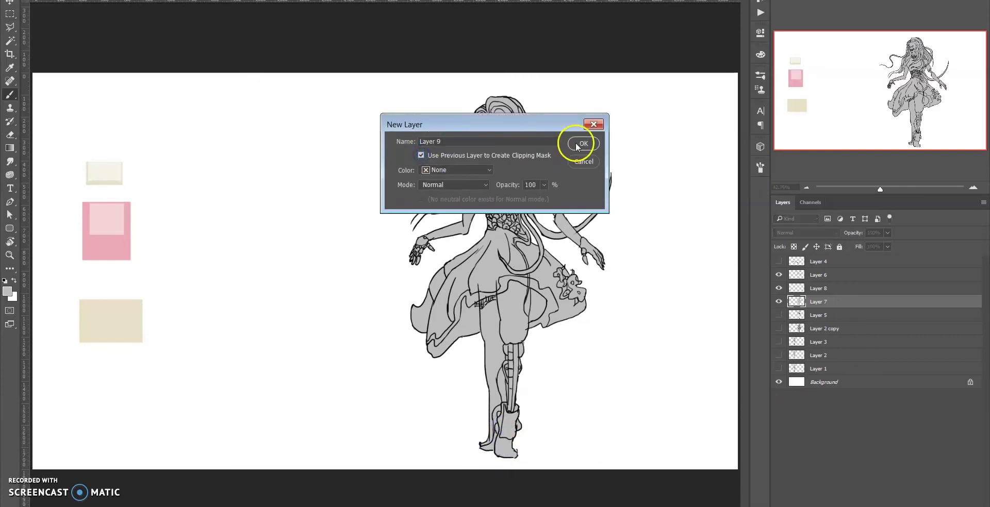
click(581, 144)
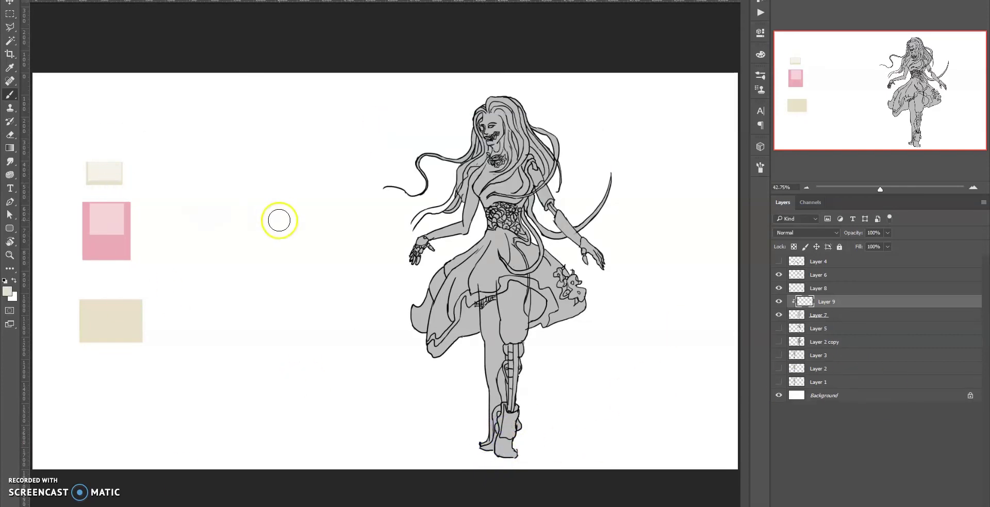
key(alt+BackSpace)
Mask the beige off the mechanical lower leg, corset detail and elbow so they stay grey
key(e)
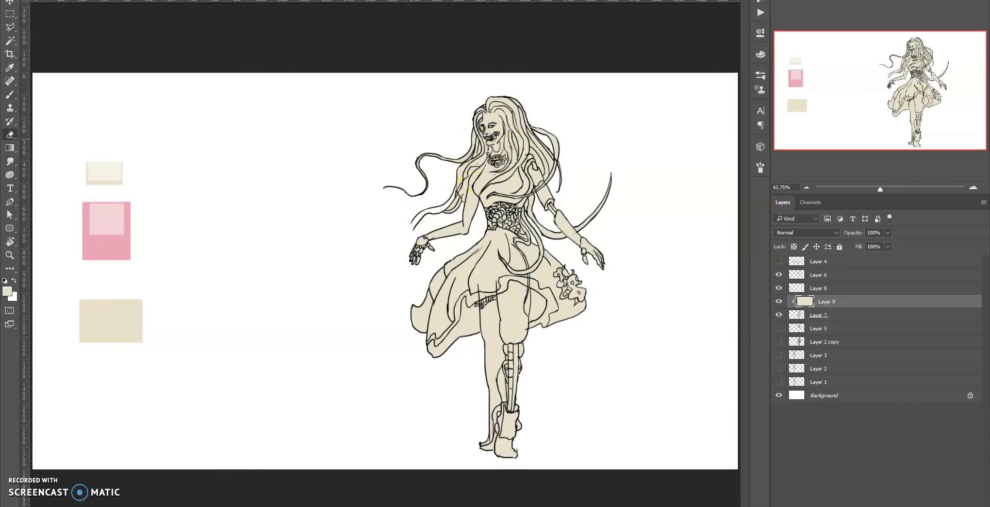
click(838, 495)
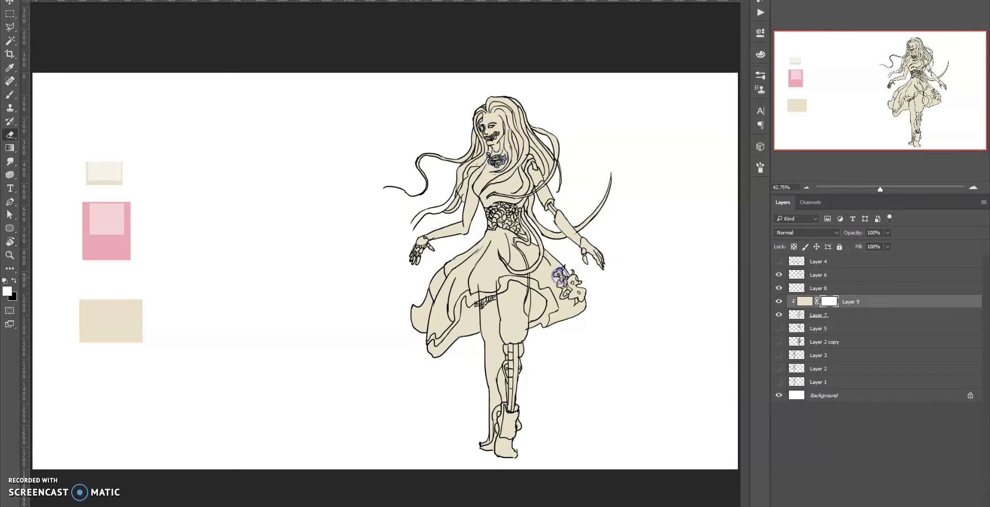
drag(524, 329, 507, 348)
drag(519, 381, 508, 412)
drag(489, 212, 509, 217)
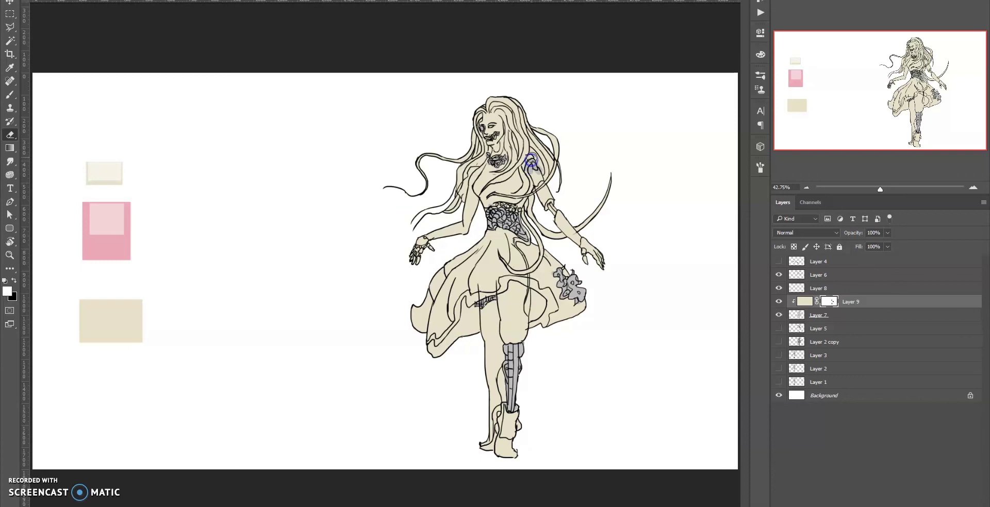
drag(550, 205, 553, 209)
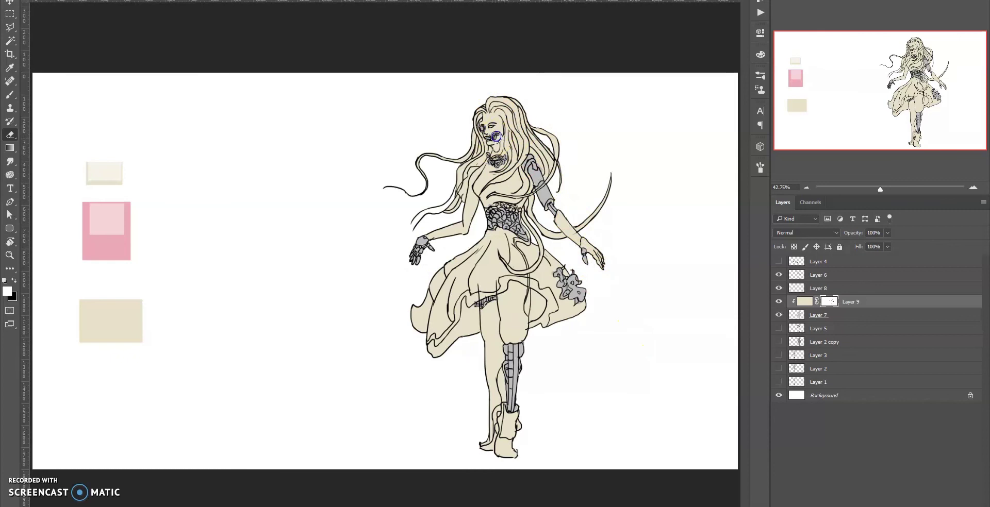
key(x)
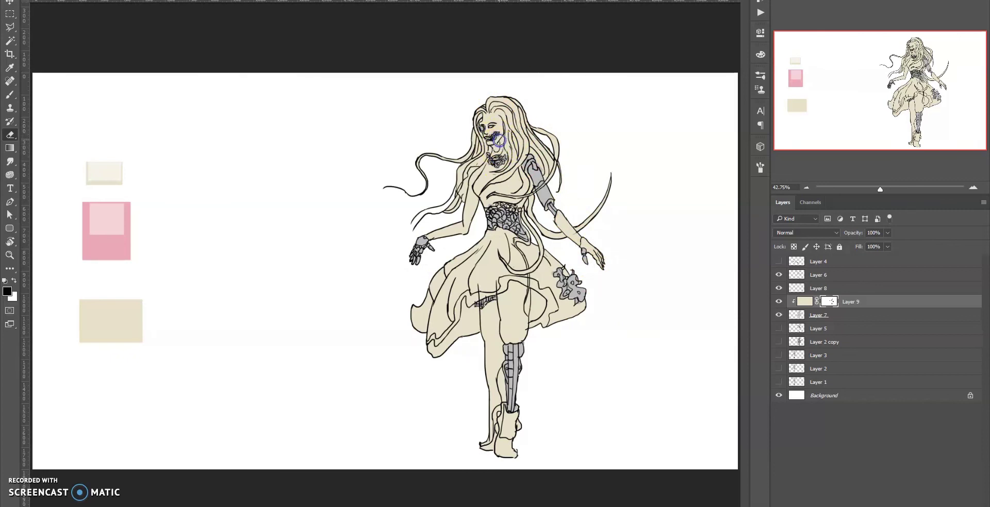
key(b)
click(809, 311)
Create Layer 10 clipped to Layer 7, fill it pink, and add a layer mask
key(ctrl+shift+n)
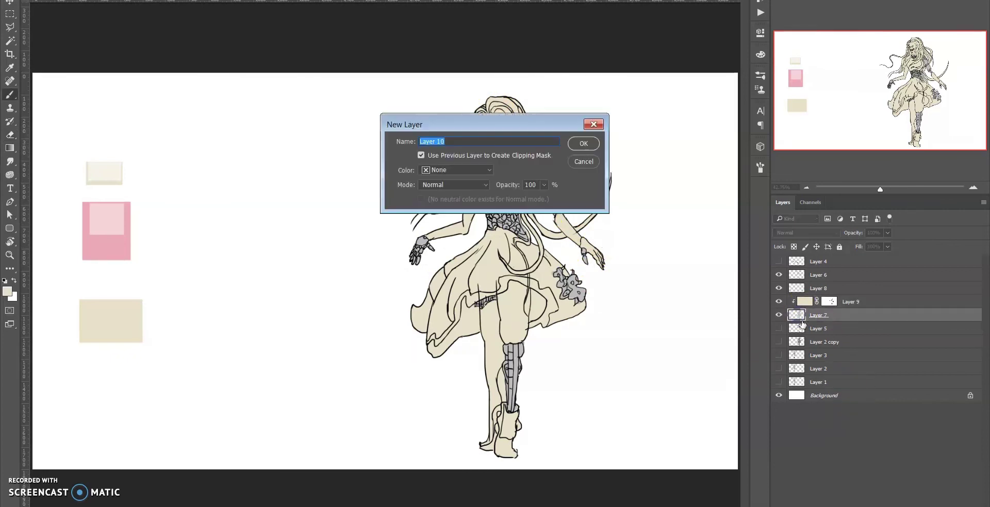
key(Return)
alt+click(142, 218)
key(alt+BackSpace)
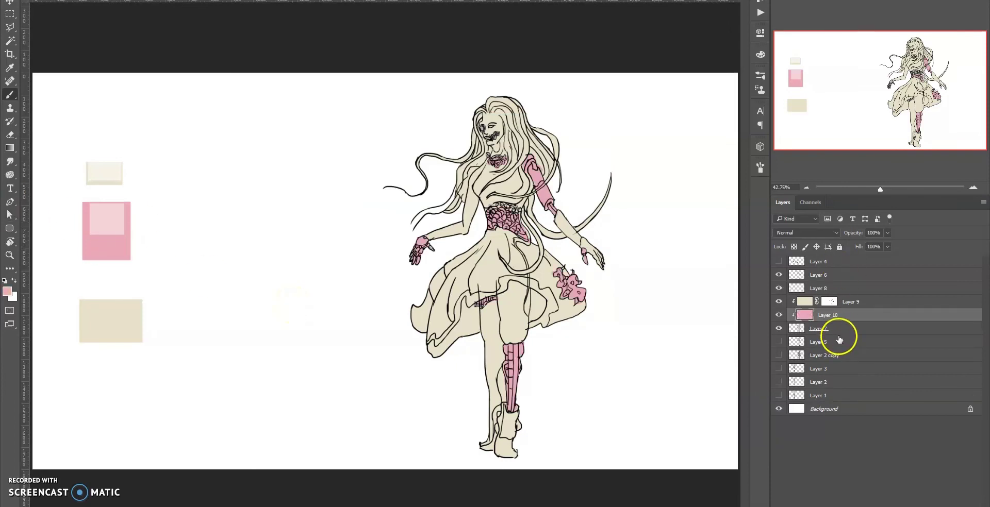
click(905, 504)
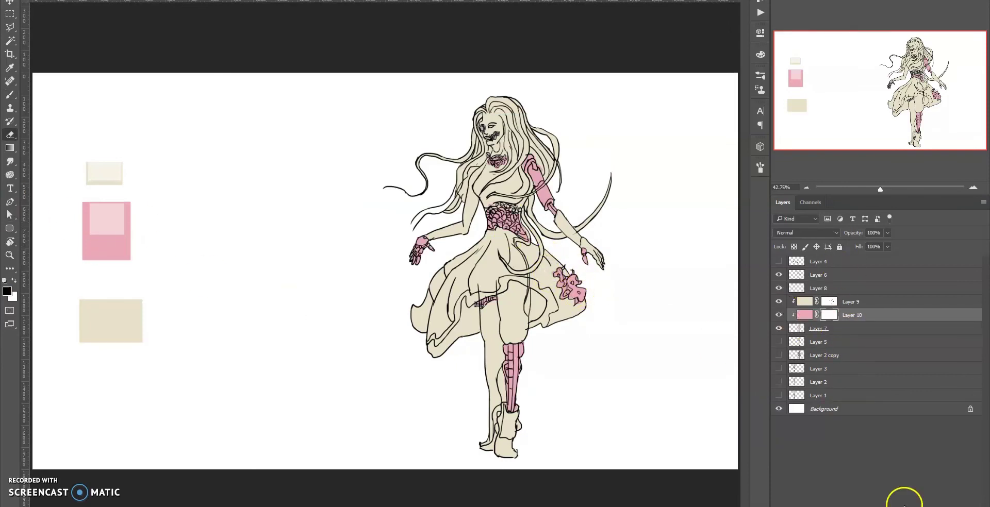
Mask the pink off the shin, both hands and upper arm, and touch up around the boot
click(828, 302)
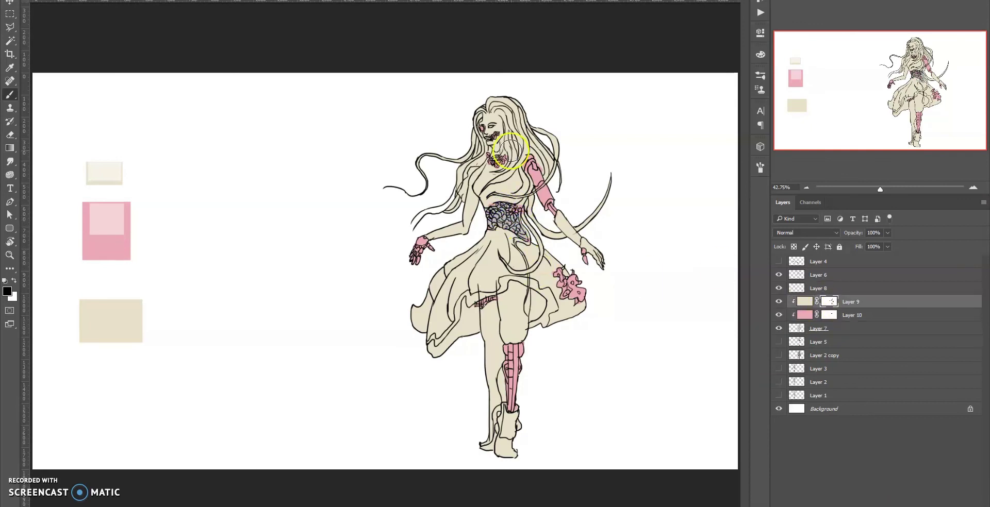
key(x)
key(x)
click(828, 315)
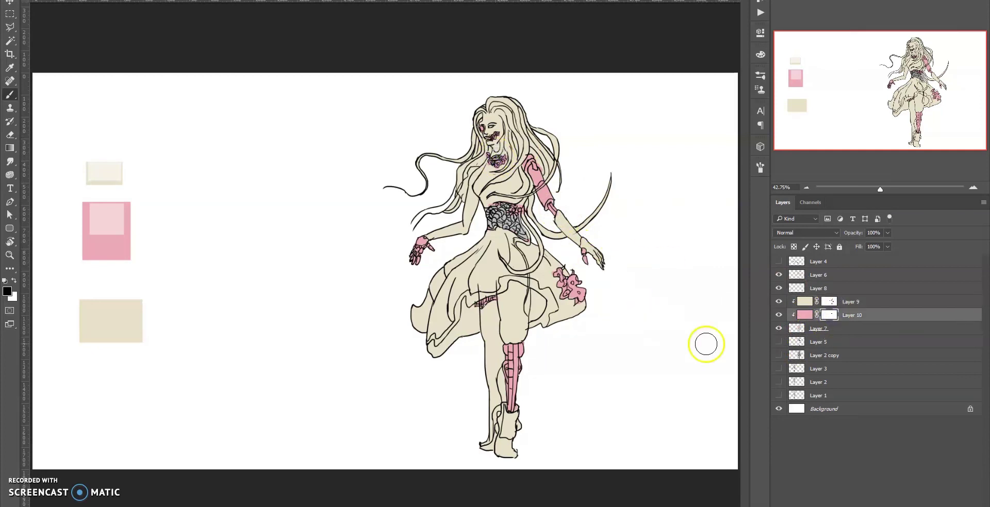
mouse_move(511, 351)
mouse_down()
mouse_move(525, 375)
mouse_move(514, 415)
mouse_up()
drag(419, 242, 424, 254)
drag(584, 249, 585, 259)
drag(526, 170, 539, 170)
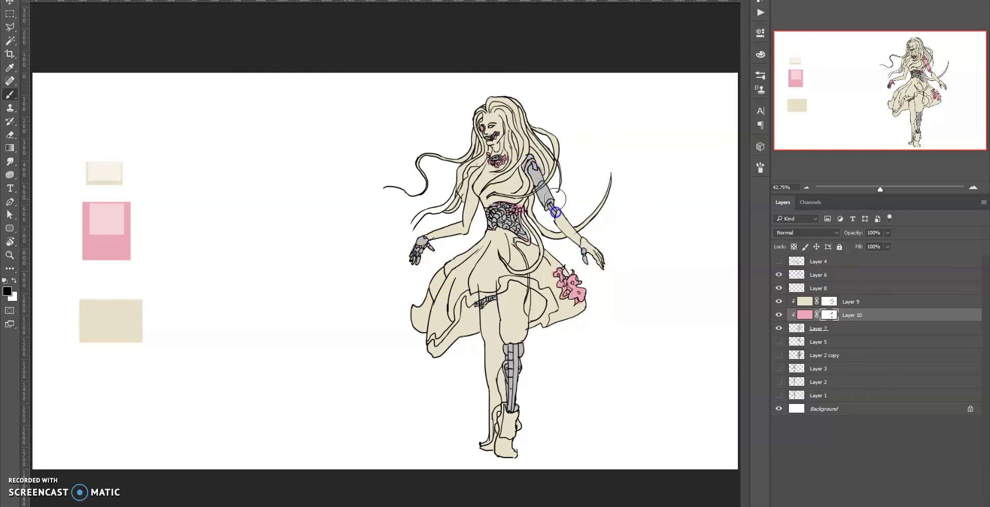
mouse_move(513, 428)
mouse_down()
mouse_move(515, 450)
mouse_move(505, 435)
mouse_up()
Sample the pink from Layer 10 and start a new layer above Layer 9
click(828, 301)
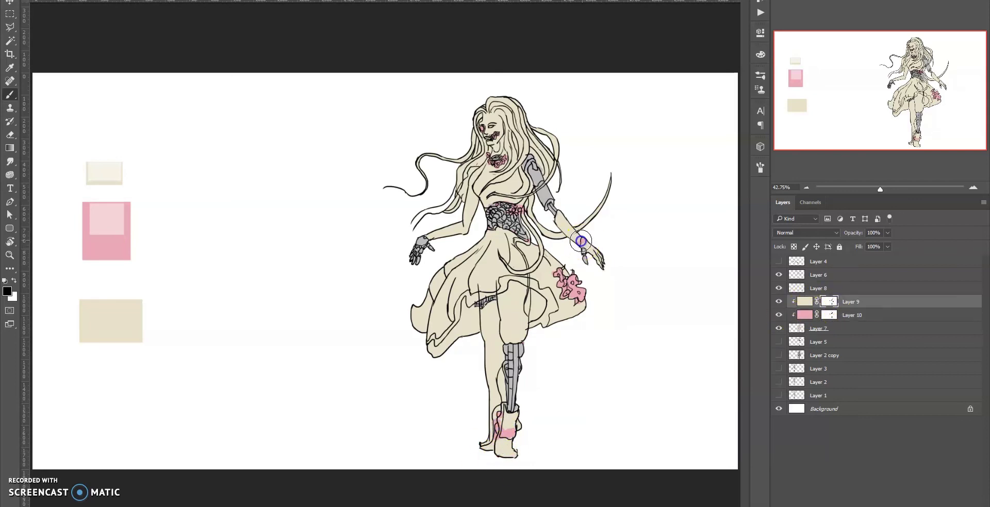
click(804, 315)
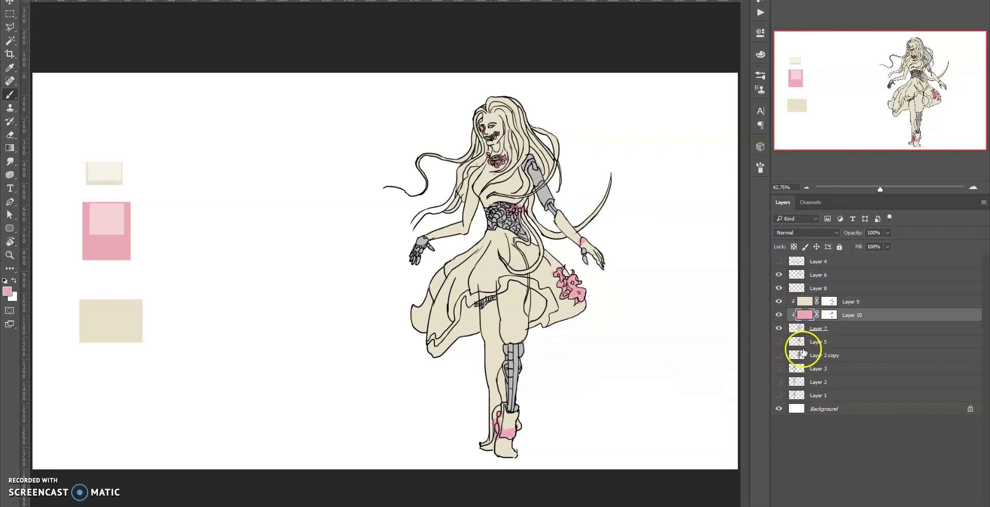
key(ctrl+shift+n)
Create clipped Layer 11 filled with light cream and hidden behind a black mask
key(Return)
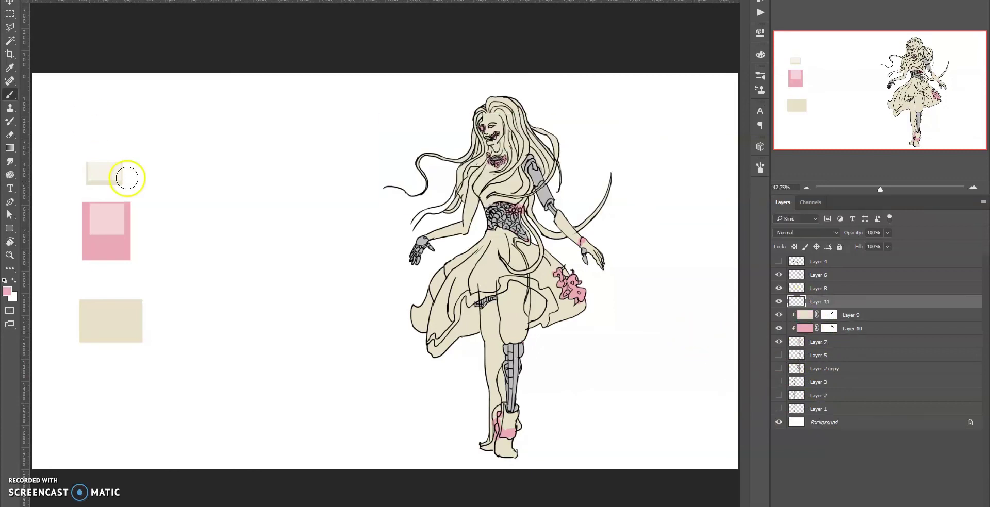
key(ctrl+z)
key(ctrl+shift+n)
click(467, 160)
key(Return)
alt+click(110, 167)
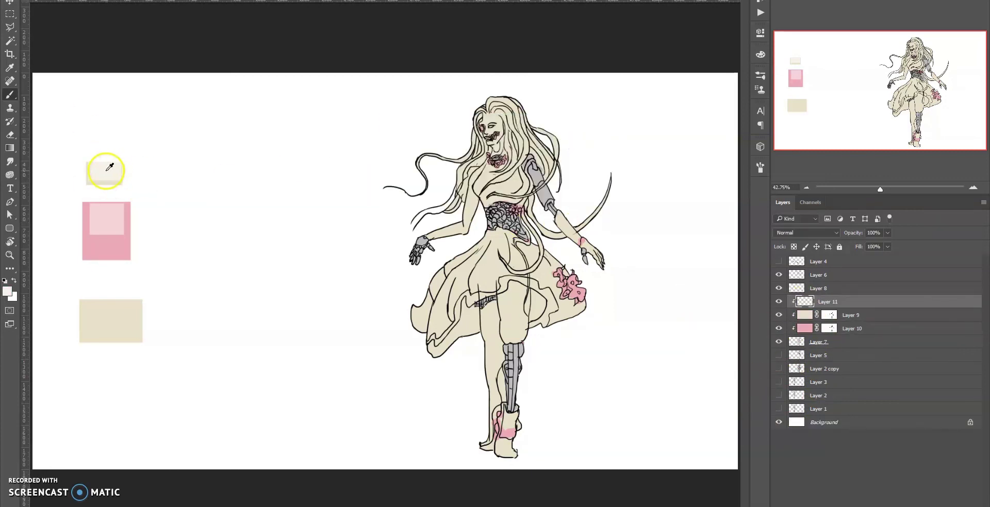
click(258, 206)
key(alt+BackSpace)
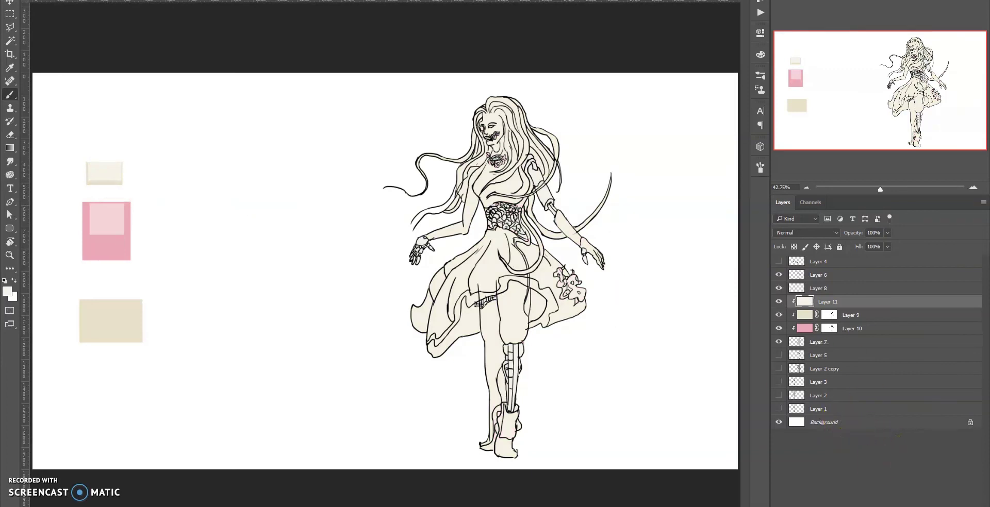
alt+click(845, 506)
Paint cream highlights on the chest, skirt fold, right forearm and left arm
key(x)
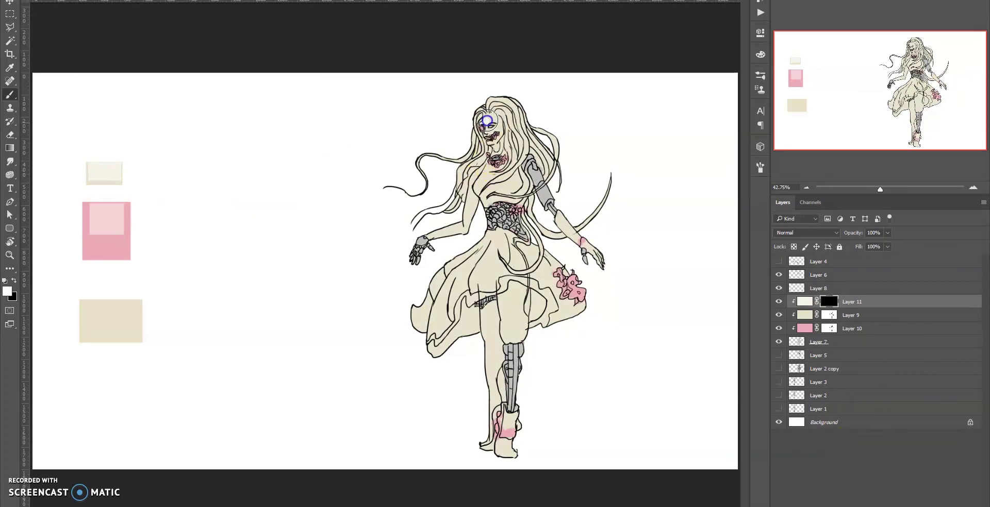
mouse_move(474, 173)
mouse_down()
mouse_move(477, 189)
mouse_move(491, 190)
mouse_up()
mouse_move(420, 321)
mouse_down()
mouse_move(505, 286)
mouse_move(515, 327)
mouse_move(511, 316)
mouse_move(521, 320)
mouse_up()
drag(592, 210, 607, 259)
mouse_move(439, 242)
mouse_down()
mouse_move(431, 235)
mouse_move(481, 192)
mouse_move(518, 180)
mouse_up()
Add cream highlights on the leg, over the boot's pink patch, and on the face
key(e)
key(b)
key(x)
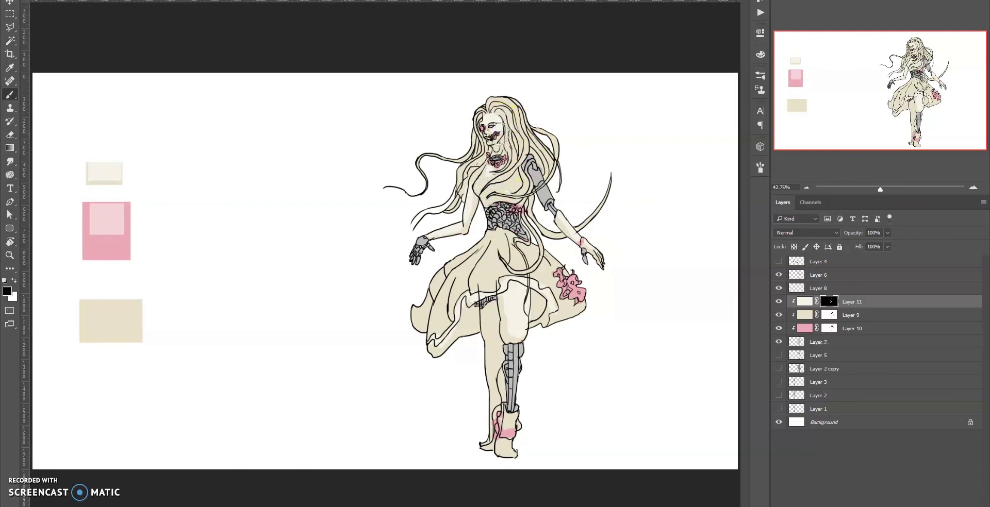
click(616, 260)
key(x)
click(502, 375)
click(507, 435)
drag(508, 434, 509, 452)
click(508, 126)
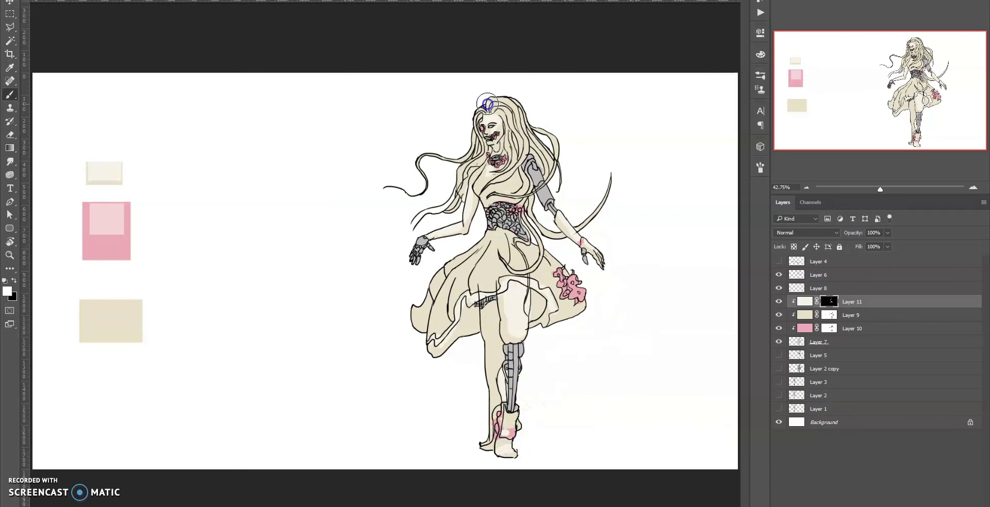
drag(515, 105, 531, 150)
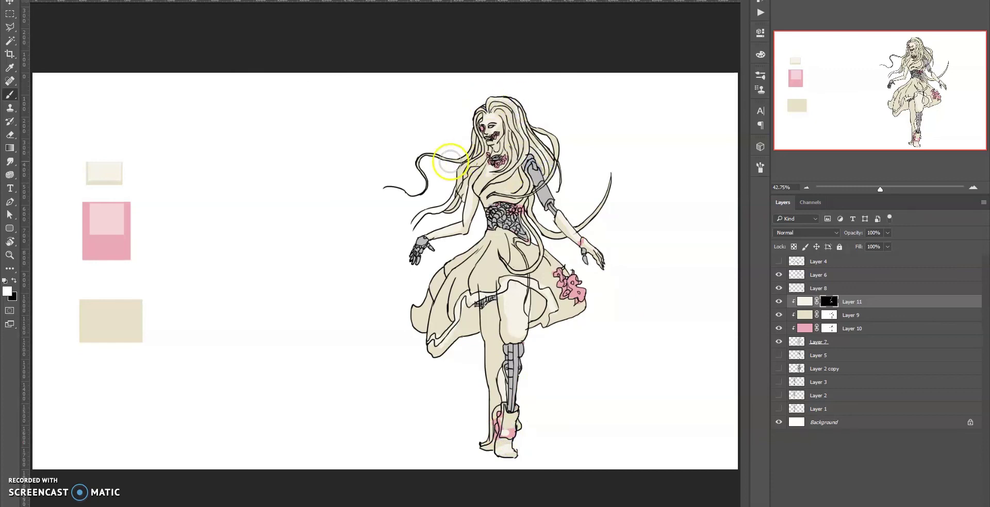
Create clipped Layer 12 above beige Layer 9 and sample the pale cream swatch
click(802, 317)
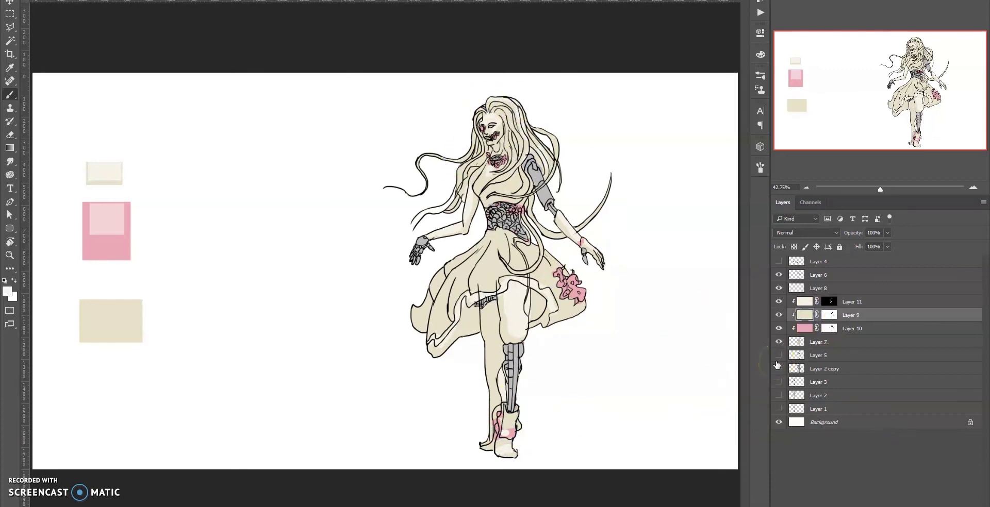
key(ctrl+shift+n)
key(Return)
key(i)
click(119, 177)
Fill Layer 12, darken it to grey with Hue/Saturation, and hide it with an inverted mask
key(alt+BackSpace)
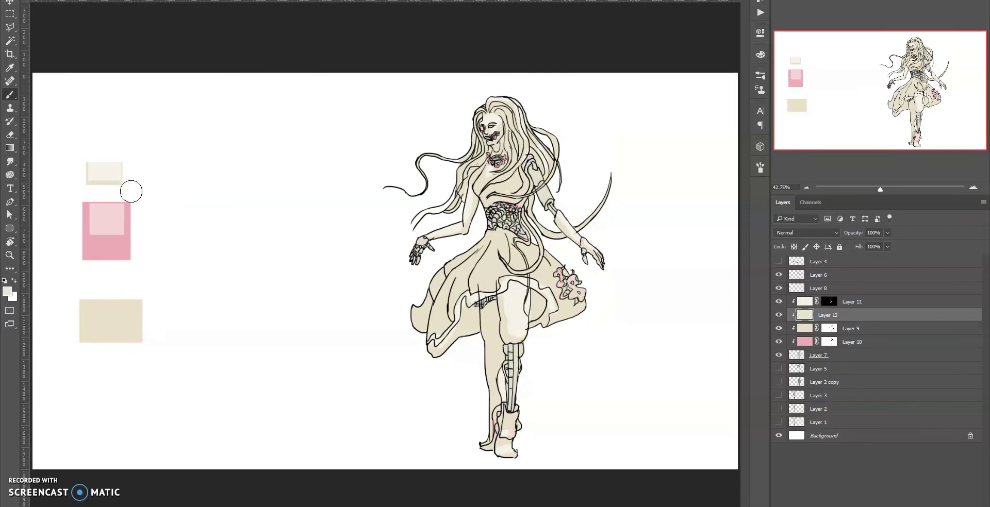
key(ctrl+u)
drag(357, 352, 341, 355)
key(Return)
key(b)
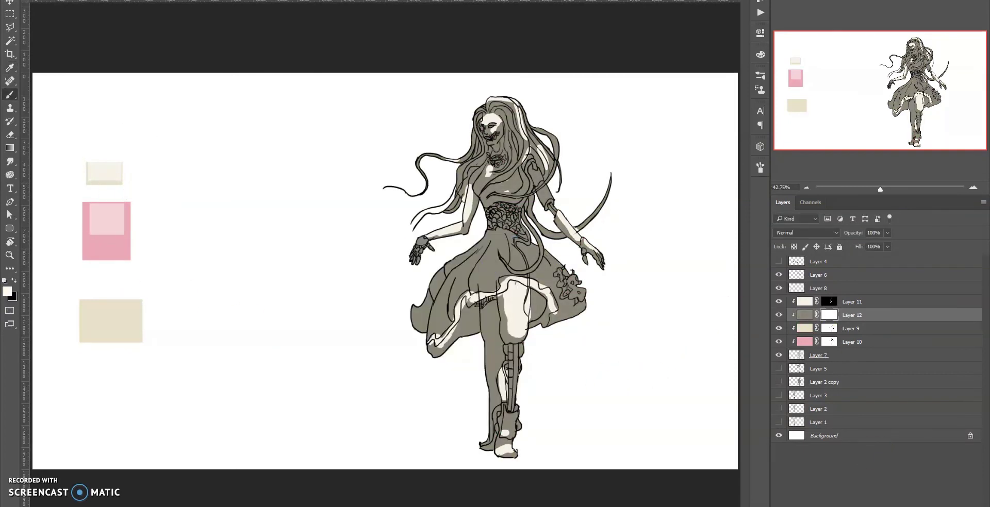
key(ctrl+i)
click(486, 307)
Brush grey shading along the skirt fold, under the skirt, the robotic upper arm and hair
drag(464, 326, 476, 304)
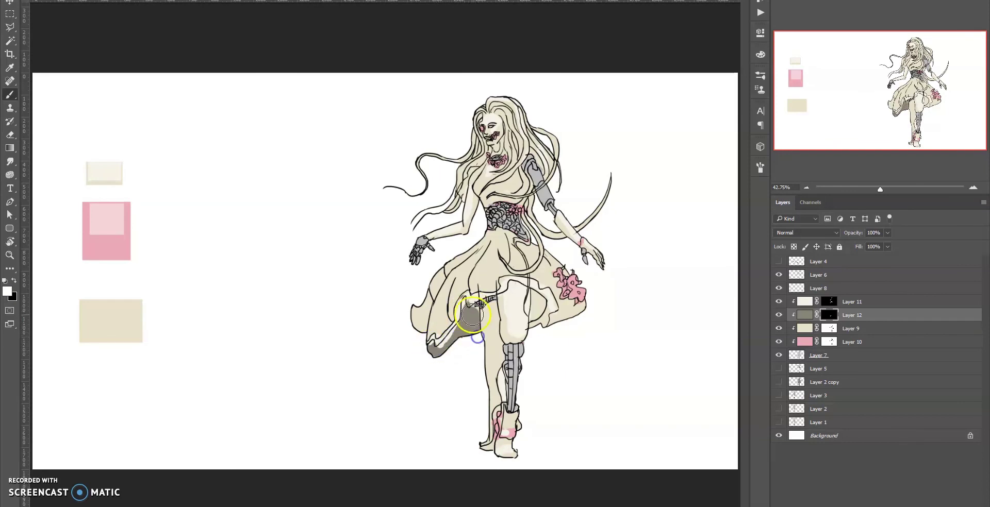
mouse_move(531, 286)
mouse_down()
mouse_move(528, 317)
mouse_move(572, 309)
mouse_up()
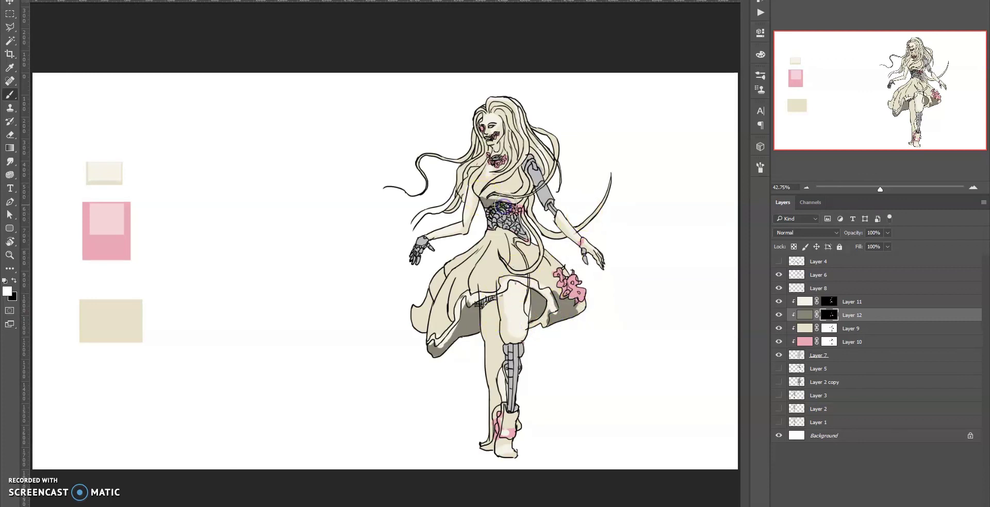
drag(528, 166, 545, 205)
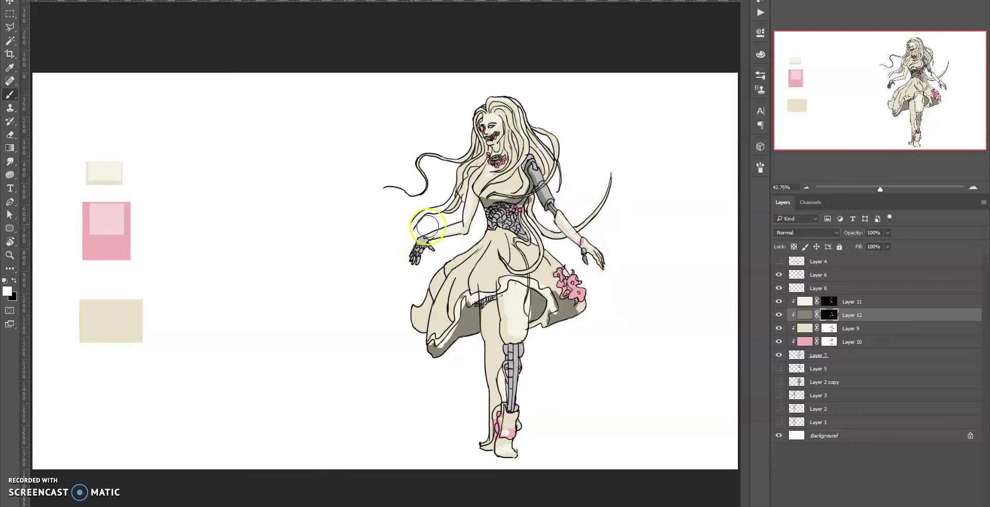
mouse_move(473, 177)
mouse_down()
mouse_move(481, 166)
mouse_move(466, 110)
mouse_up()
click(522, 84)
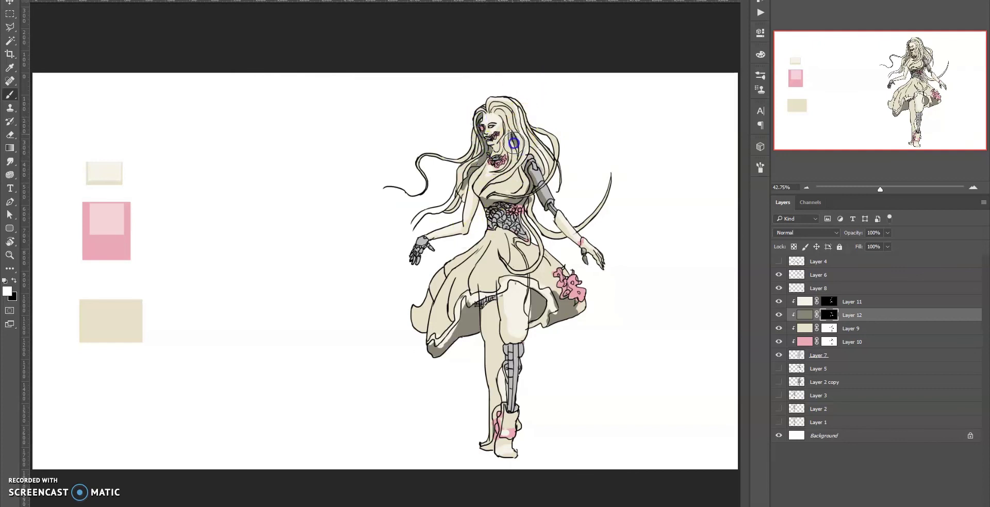
Refine the hair shading near the shoulder and beside the forearm, undoing a thigh stroke
key(x)
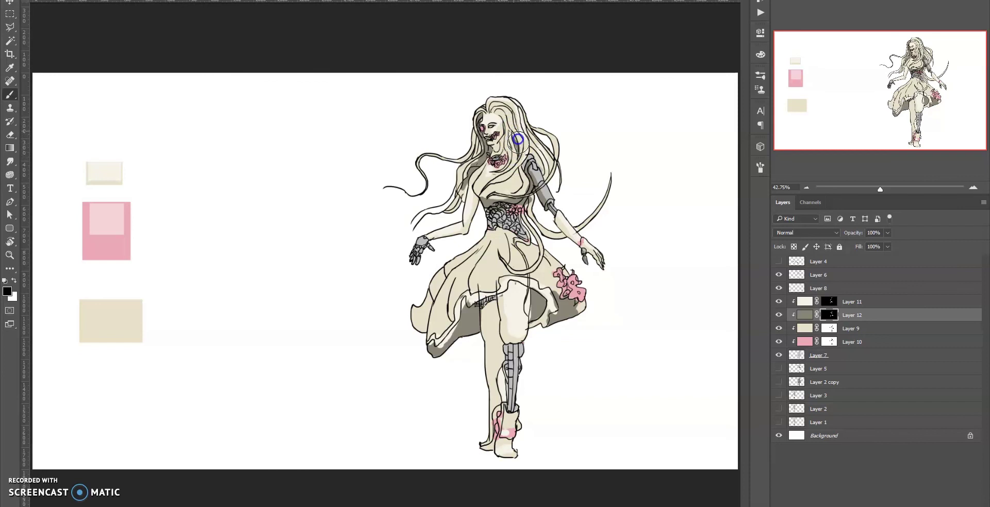
drag(488, 159, 465, 192)
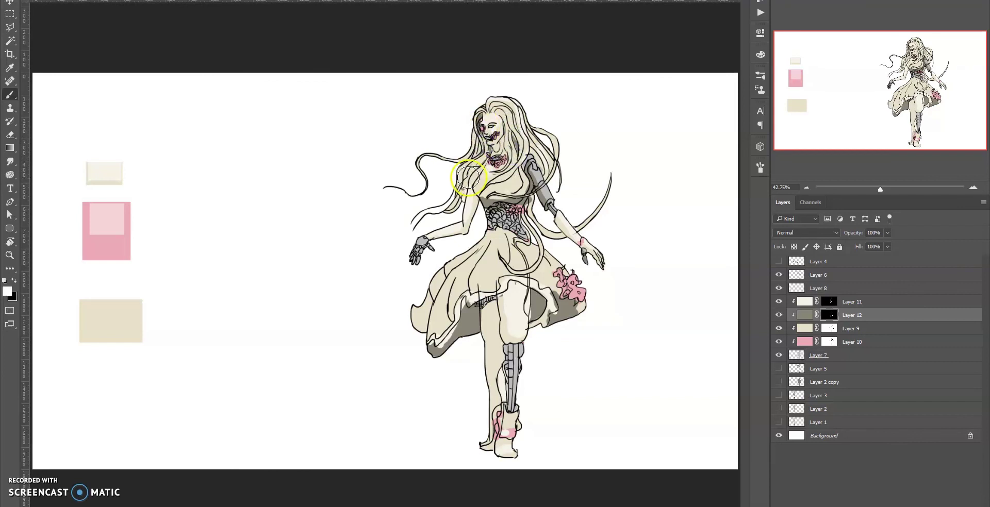
key(x)
mouse_move(521, 118)
mouse_down()
mouse_move(563, 154)
mouse_move(578, 229)
mouse_move(541, 237)
mouse_move(529, 191)
mouse_up()
drag(438, 325, 441, 335)
mouse_move(495, 302)
mouse_down()
mouse_move(497, 322)
mouse_move(477, 330)
mouse_move(491, 313)
mouse_move(513, 392)
mouse_move(490, 403)
mouse_move(484, 446)
mouse_up()
key(ctrl+z)
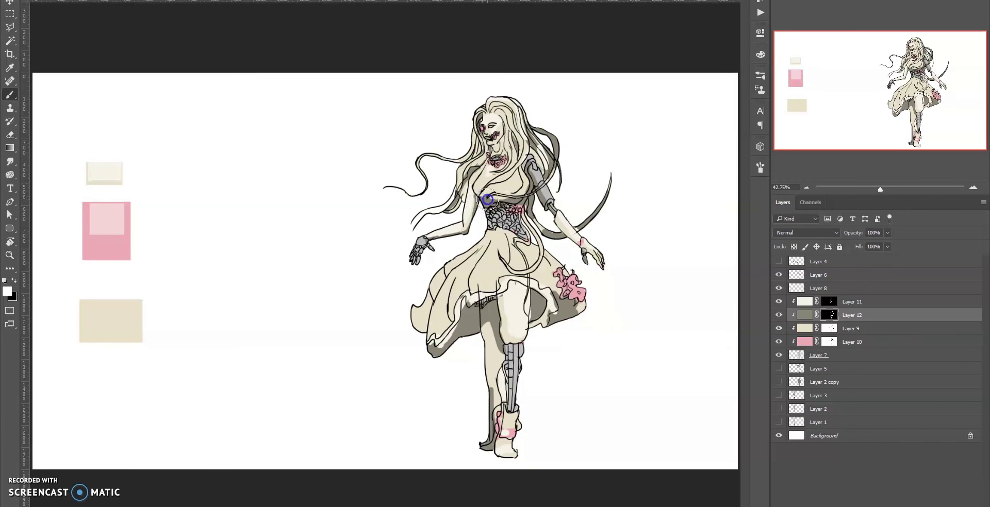
Shade under the chest and the left skirt folds, then lower Layer 12 to 68% opacity
drag(487, 199, 518, 197)
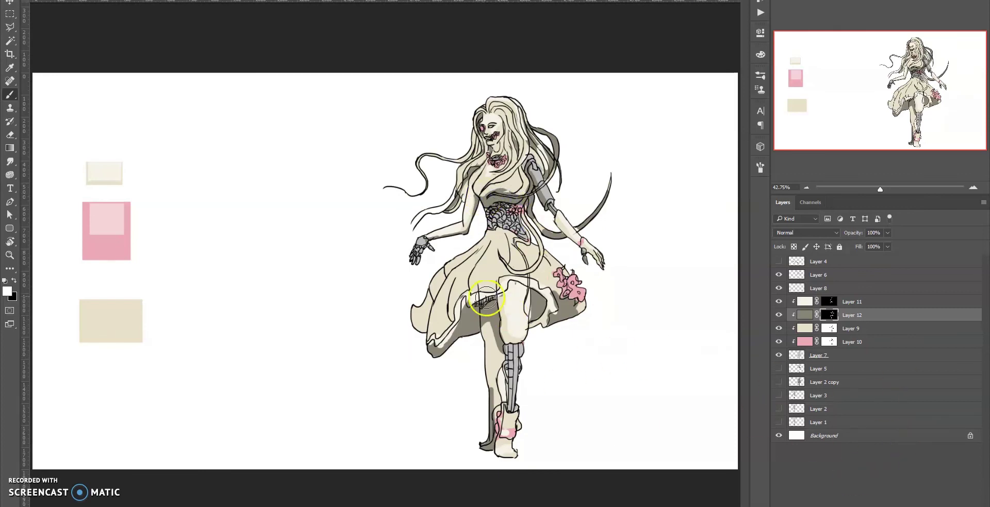
drag(477, 250, 464, 296)
mouse_move(480, 247)
mouse_down()
mouse_move(507, 248)
mouse_move(490, 288)
mouse_move(537, 243)
mouse_move(558, 264)
mouse_up()
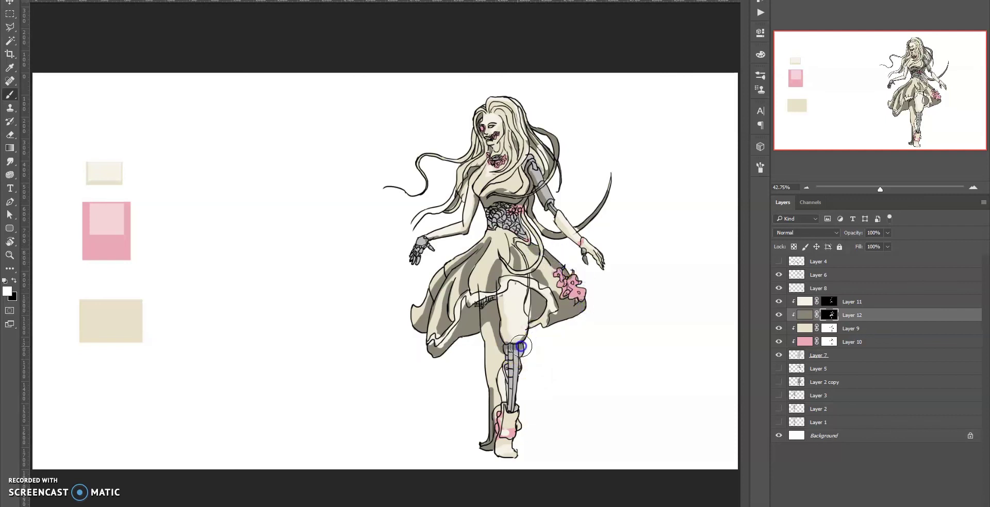
mouse_move(887, 232)
mouse_down()
mouse_move(863, 246)
mouse_move(874, 245)
mouse_up()
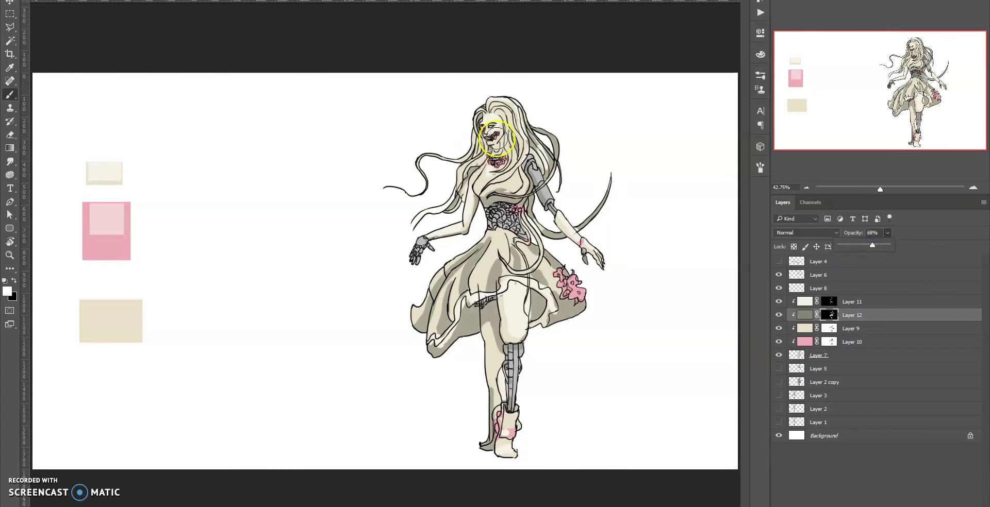
Create Layer 13 clipped to Layer 7 and fill it with cream
key(x)
key(x)
key(x)
key(x)
key(x)
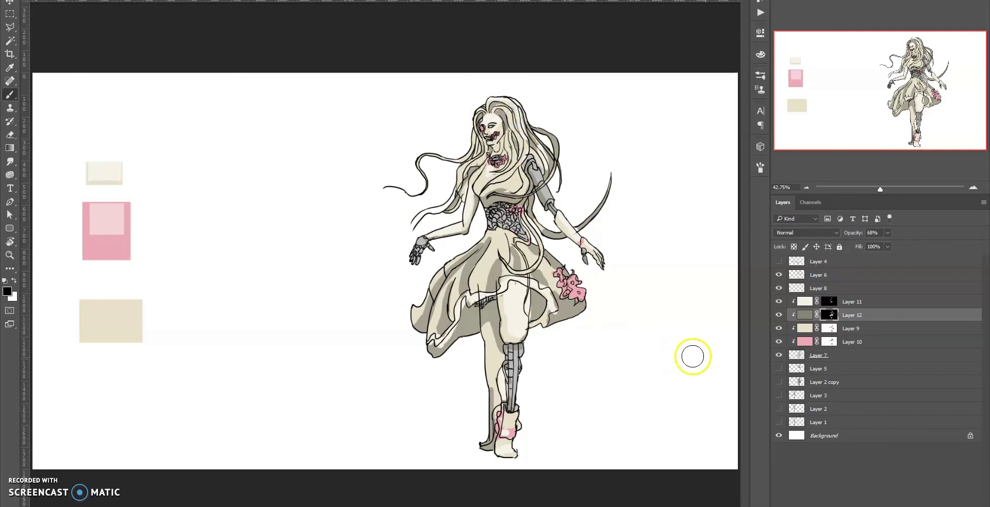
click(814, 360)
key(ctrl+shift+n)
key(Return)
click(561, 321)
key(alt+BackSpace)
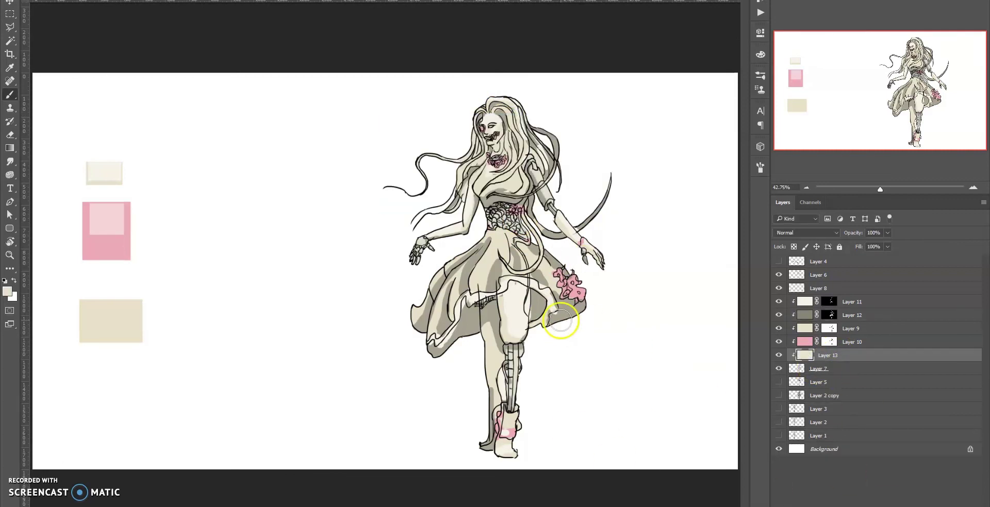
Draw a gradient over the figure on Layer 13 and move it above Layer 11
key(g)
click(825, 85)
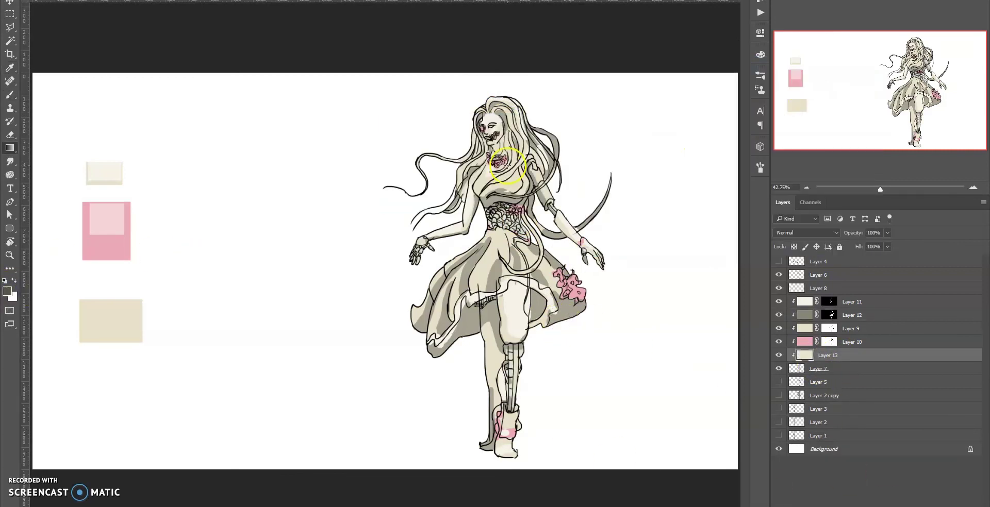
drag(466, 155, 515, 423)
drag(834, 351, 841, 296)
Set the gradient Layer 13 to Overlay blending at 30% opacity
key(Down)
key(Down)
key(Down)
key(Down)
key(Down)
key(Down)
key(Down)
key(Down)
key(Down)
key(Down)
key(Down)
key(Down)
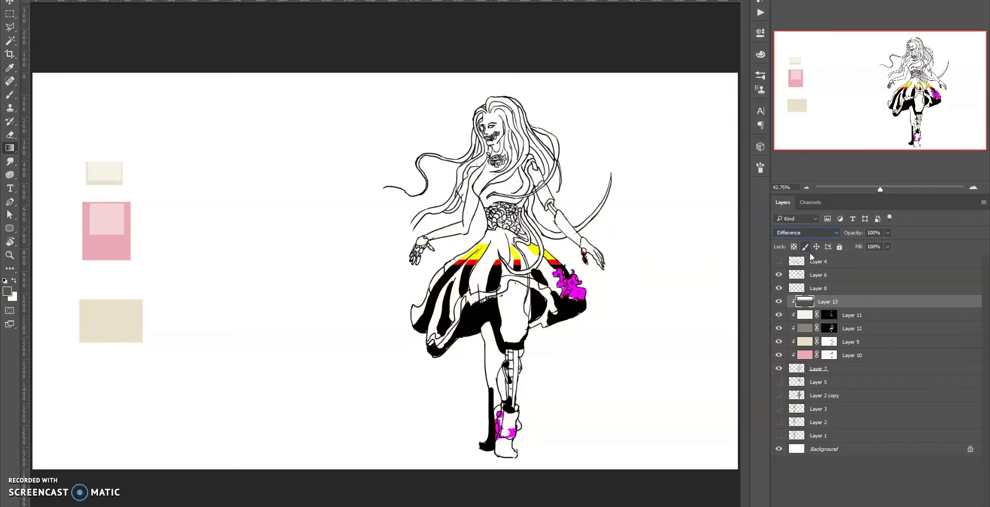
key(Down)
key(Down)
key(Down)
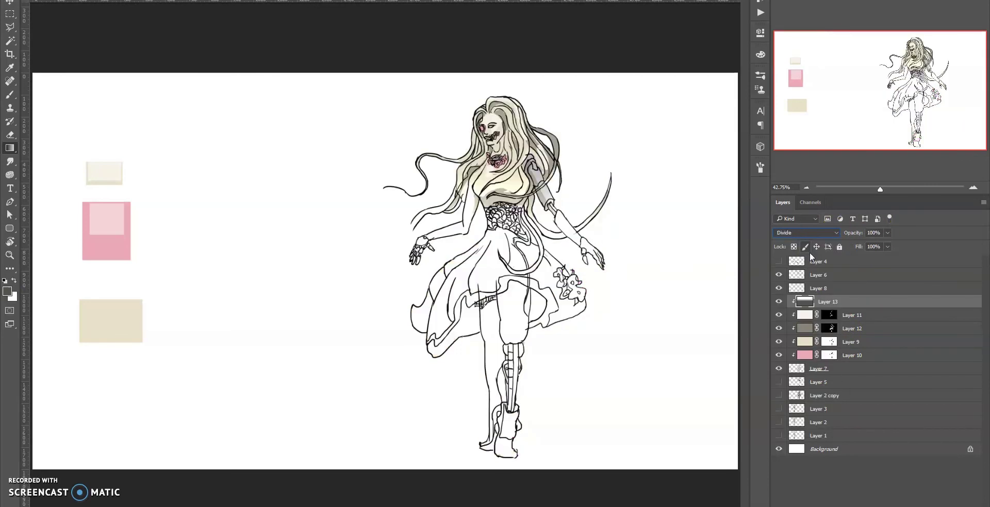
key(Down)
key(Down)
key(Down)
key(Up)
key(Up)
key(Up)
key(Home)
click(789, 233)
drag(868, 242, 854, 243)
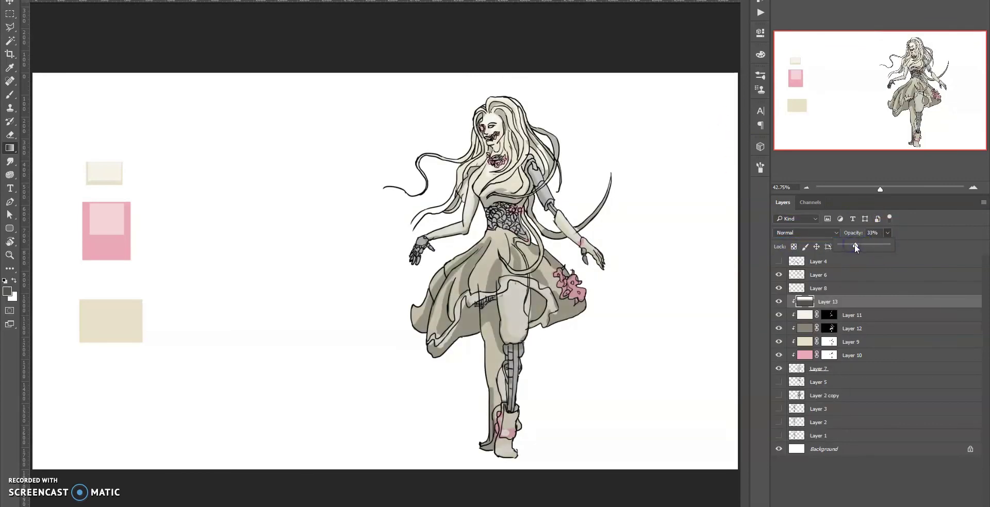
click(807, 233)
click(800, 339)
key(Down)
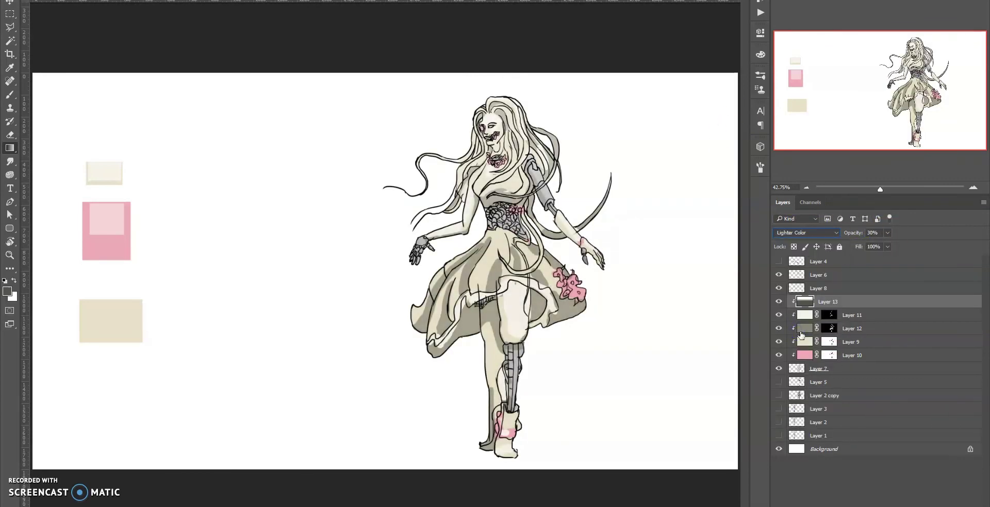
key(Up)
click(529, 291)
Erase Layer 12's grey shading right of the leg and on the upper-left skirt, then show Layer 2 copy
key(b)
ctrl+right_click(491, 267)
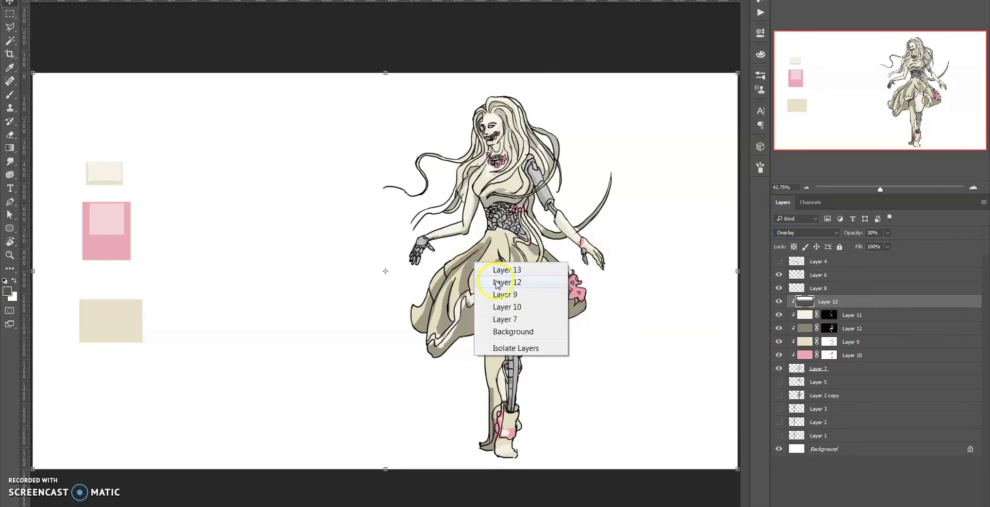
click(498, 280)
key(e)
key(x)
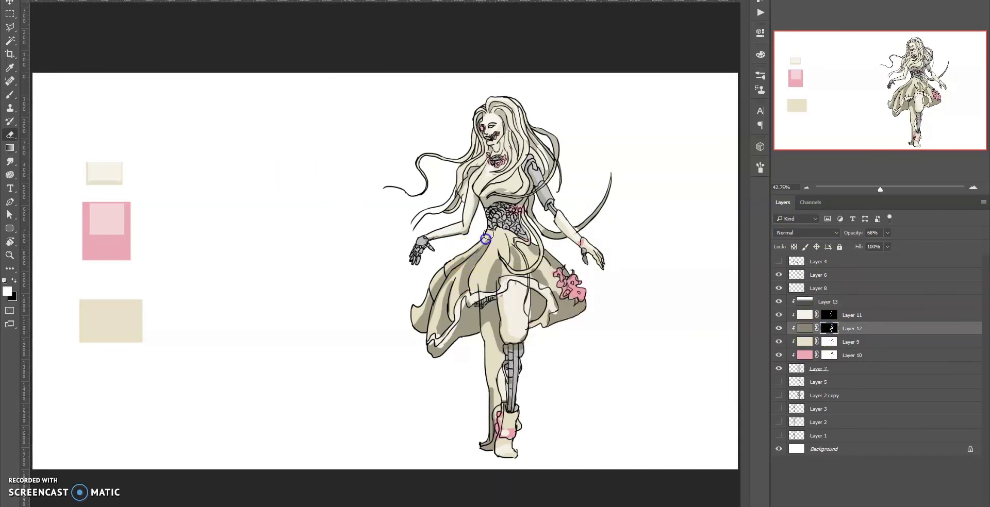
click(562, 276)
drag(549, 293, 530, 312)
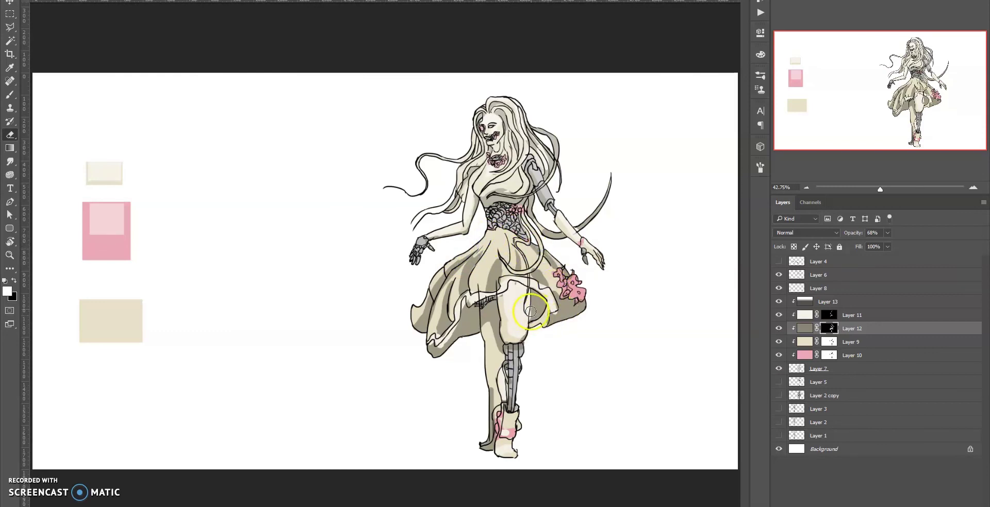
click(443, 287)
drag(463, 264, 446, 289)
click(827, 436)
click(779, 396)
Add a grey-filled Layer 14 above Layer 1 and flip the canvas horizontally
key(b)
key(v)
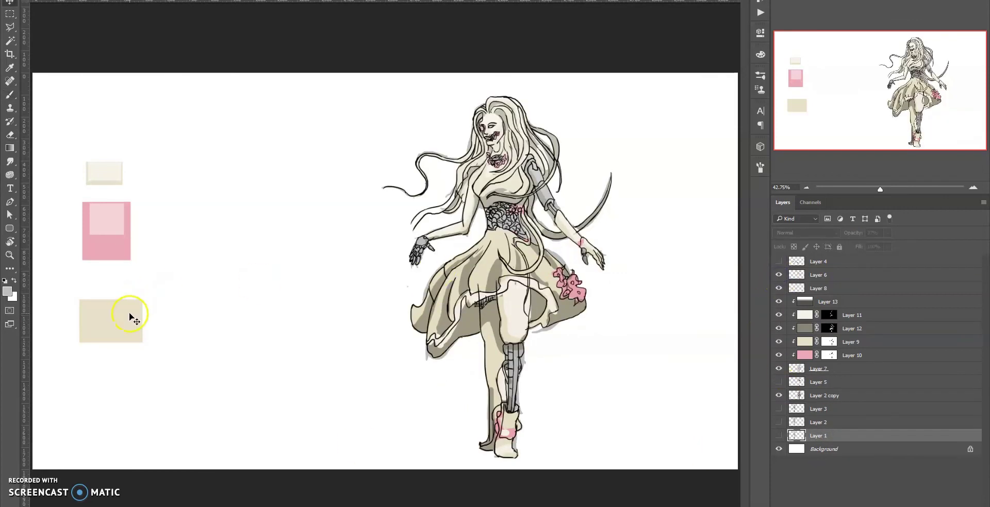
click(128, 320)
key(ctrl+shift+alt+n)
key(alt+BackSpace)
key(m)
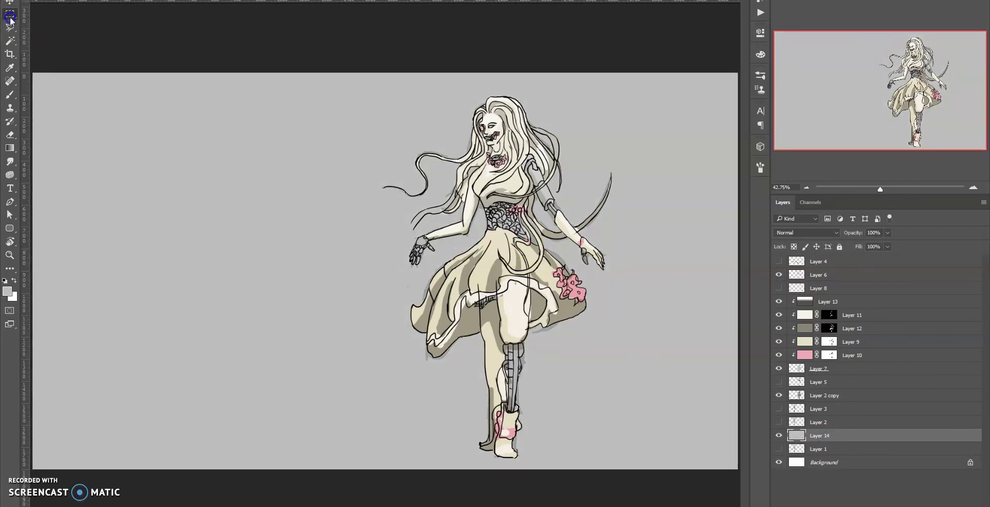
Select Layer 7 and duplicate it with Ctrl+J
ctrl+right_click(320, 151)
click(340, 156)
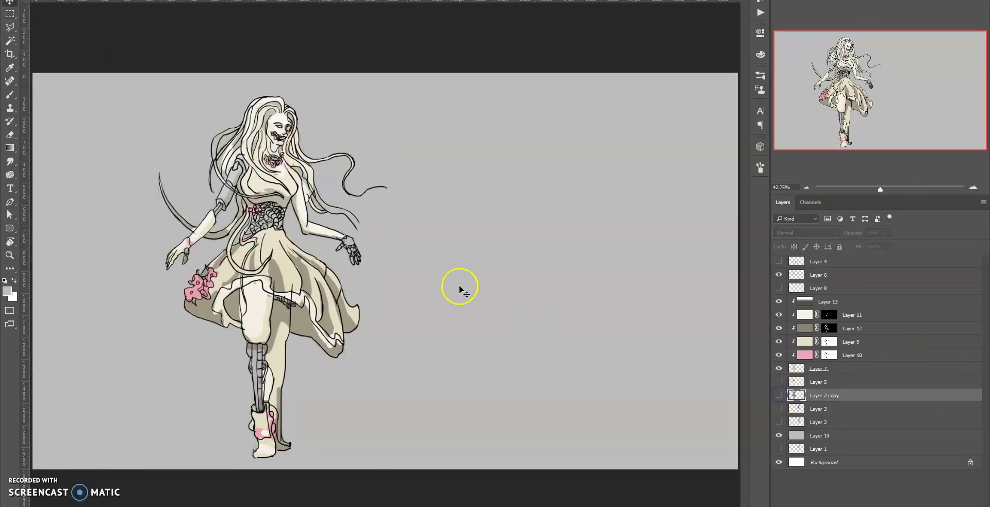
click(818, 368)
key(ctrl+j)
key(ctrl+t)
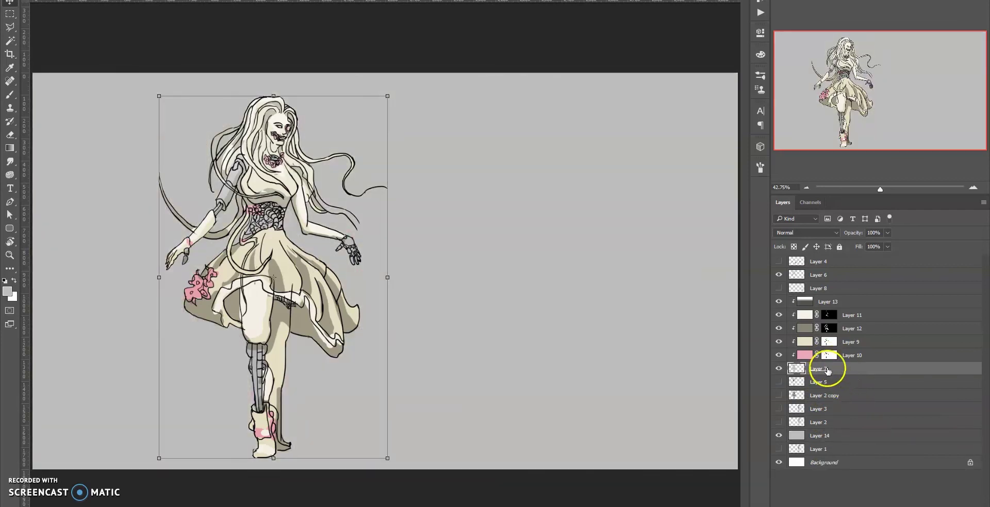
Give the Layer 7 copy a 2 px black inside Stroke layer style
double_click(828, 369)
click(106, 277)
drag(255, 190, 592, 229)
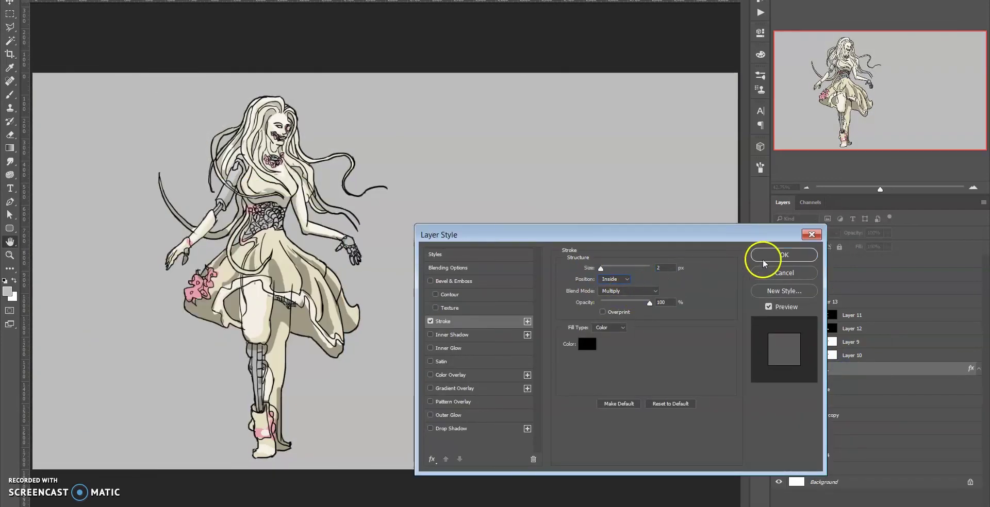
click(784, 255)
click(806, 391)
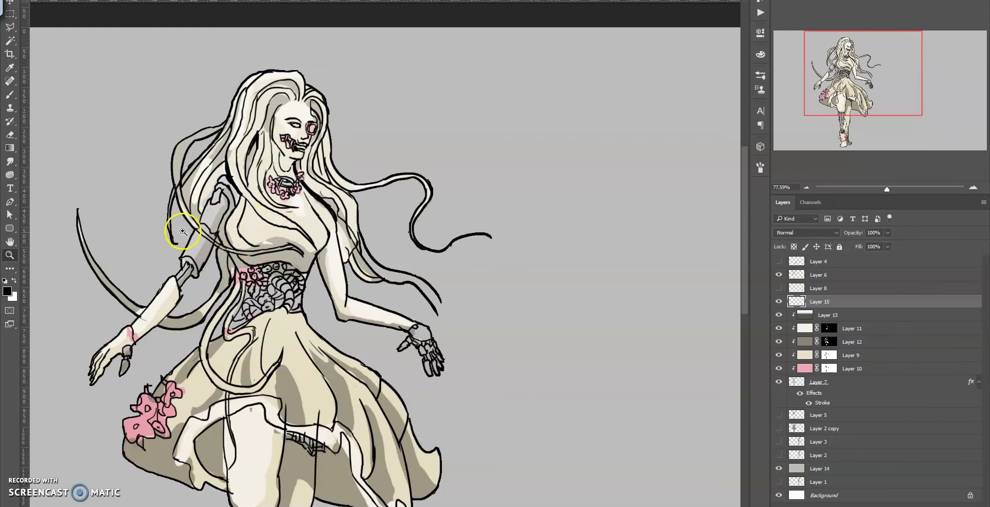
mouse_move(177, 221)
mouse_down()
mouse_move(173, 242)
mouse_move(171, 231)
mouse_up()
Hide Layer 7's Stroke effect and re-ink the loose hair strand as a longer thick black curve
key(ctrl+z)
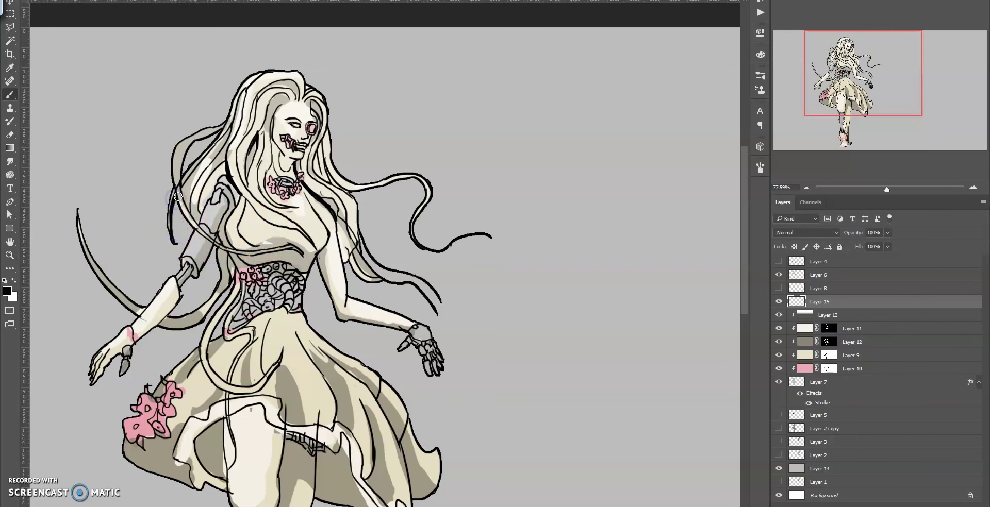
click(179, 258)
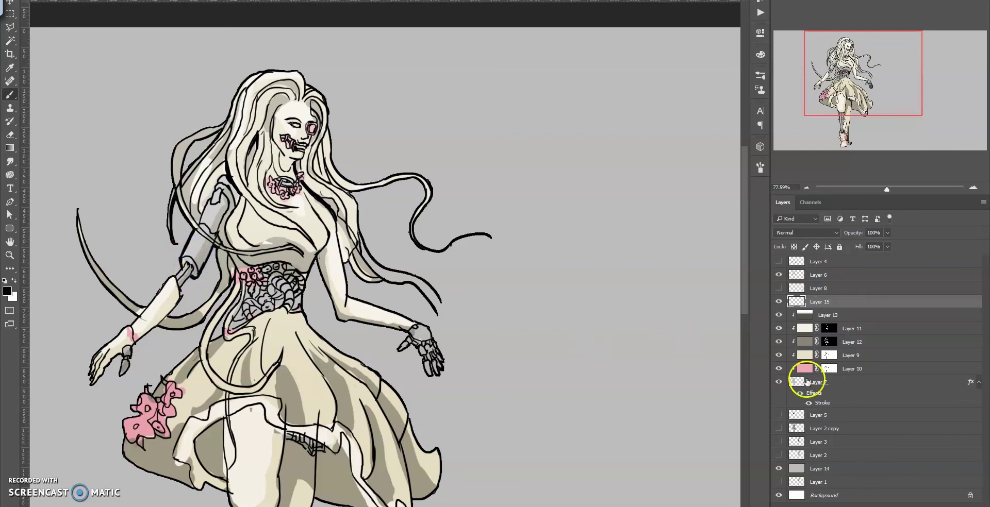
click(808, 403)
drag(169, 198, 174, 185)
drag(227, 118, 227, 142)
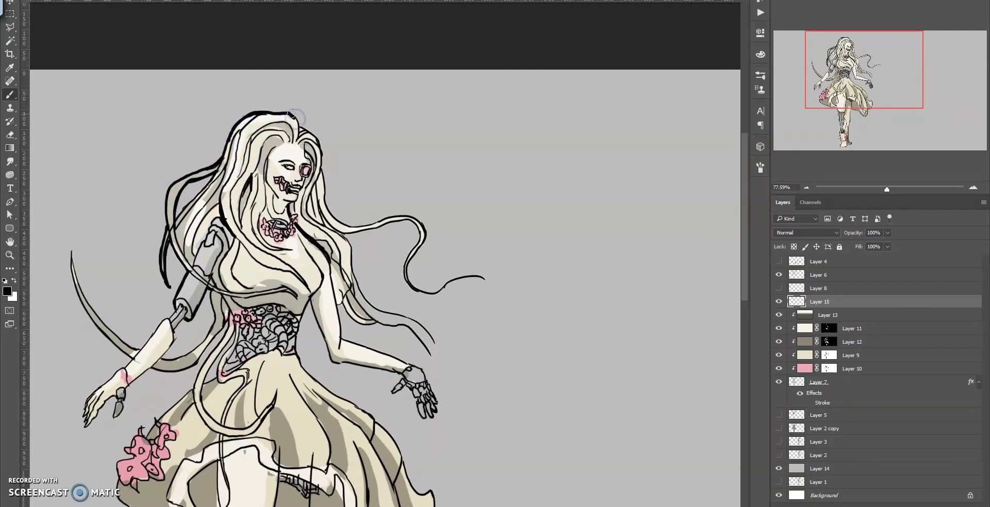
key(e)
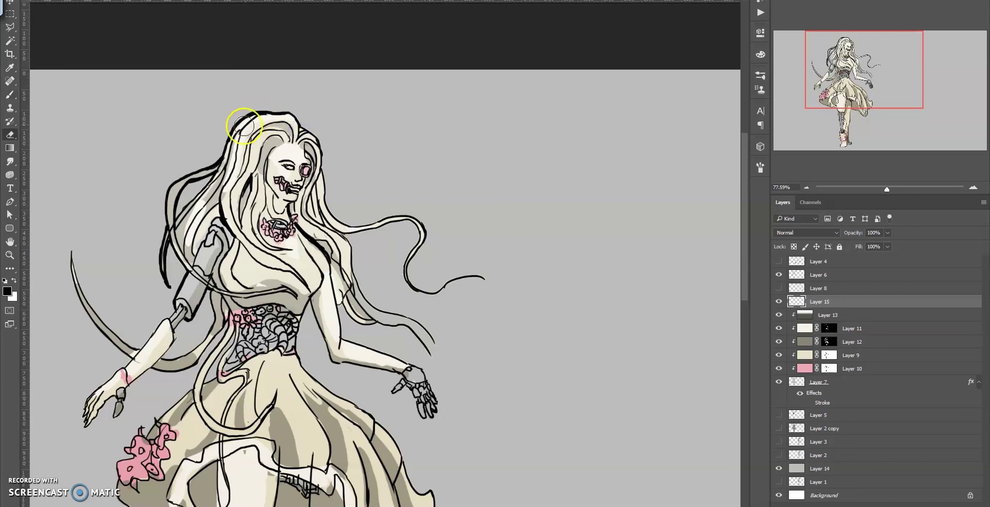
key(b)
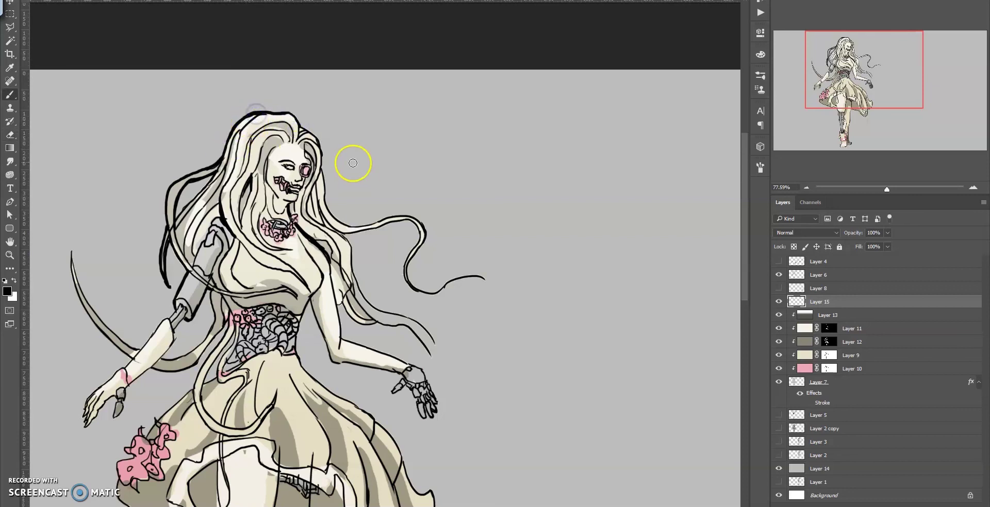
drag(353, 161, 341, 151)
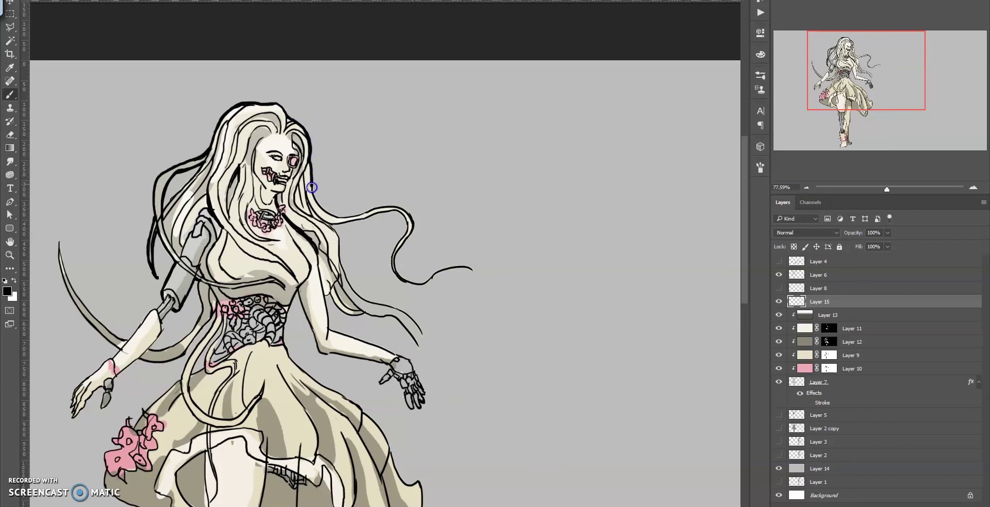
scroll(361, 200, down, 3)
scroll(360, 201, up, 1)
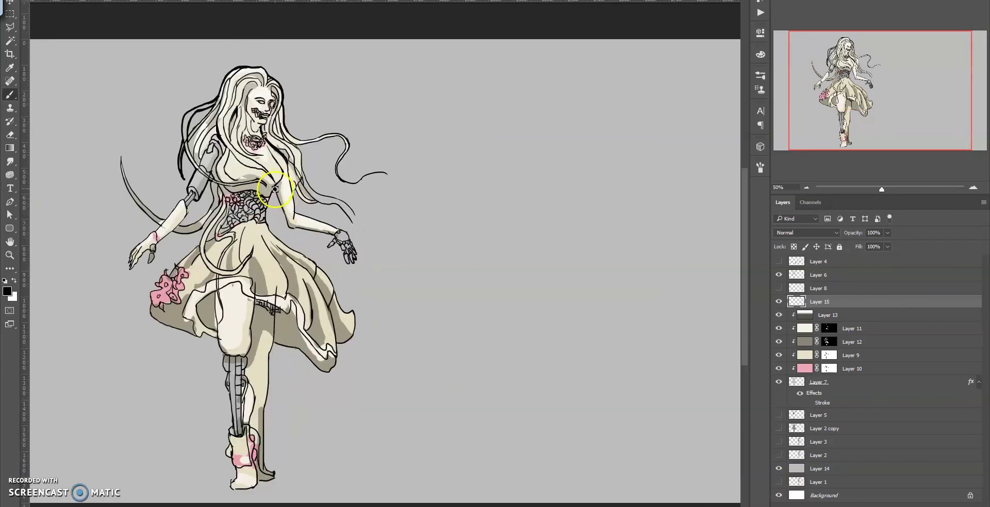
mouse_move(320, 222)
mouse_down()
mouse_move(311, 208)
mouse_move(338, 223)
mouse_move(312, 202)
mouse_move(332, 194)
mouse_up()
key(ctrl+z)
key(ctrl+z)
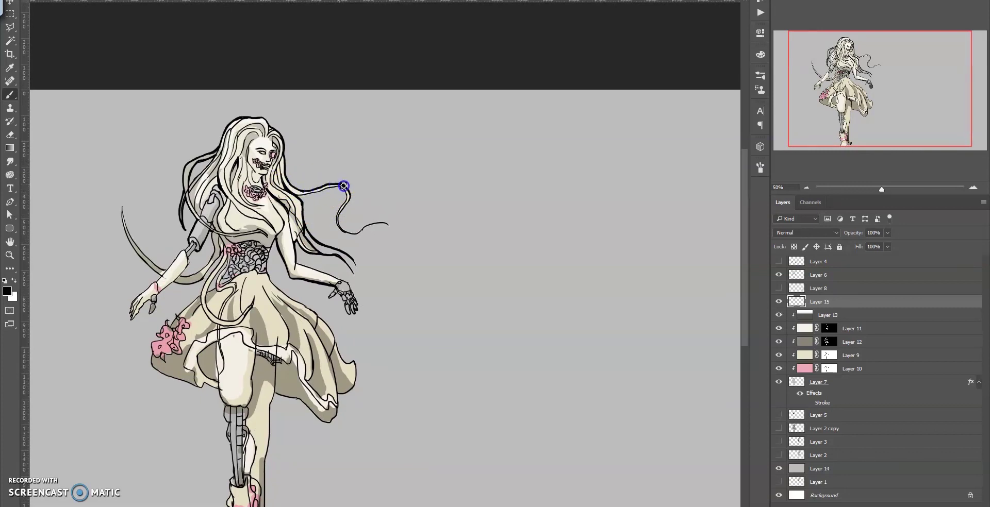
Darken the grey shading on the cyborg's mechanical hand
drag(267, 262, 291, 288)
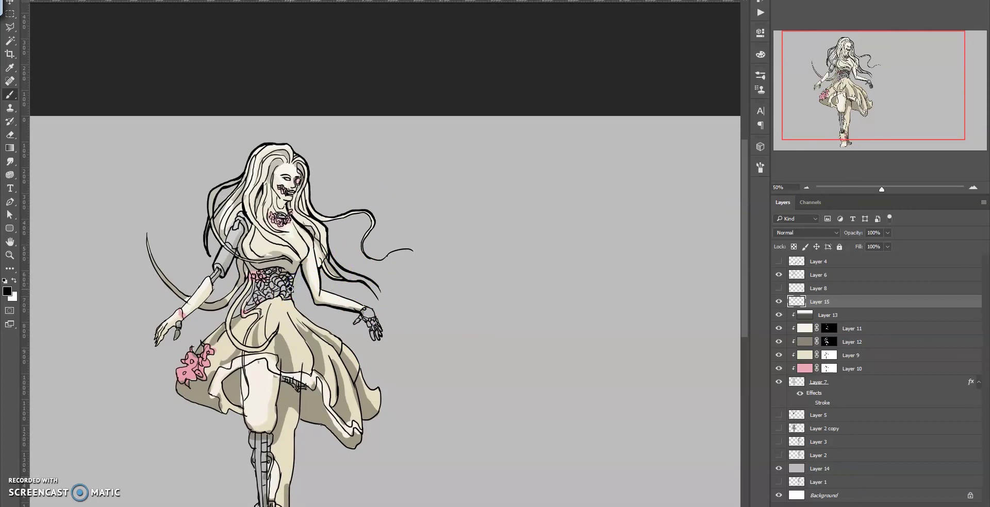
scroll(291, 288, down, 1)
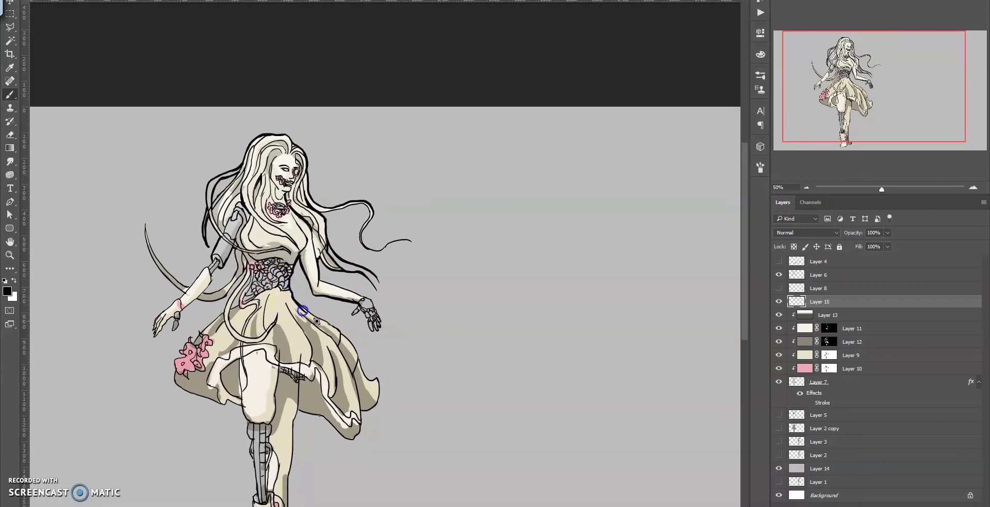
drag(341, 335, 329, 316)
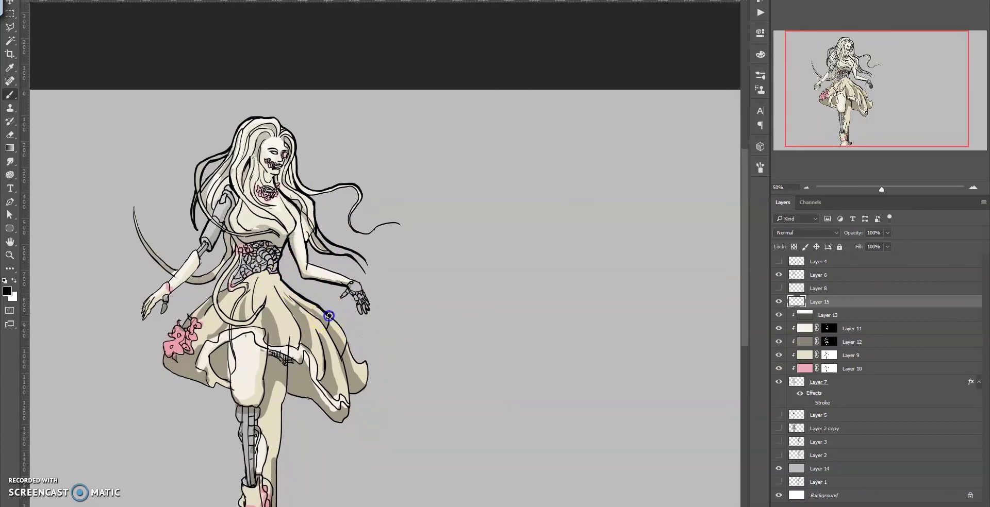
click(341, 297)
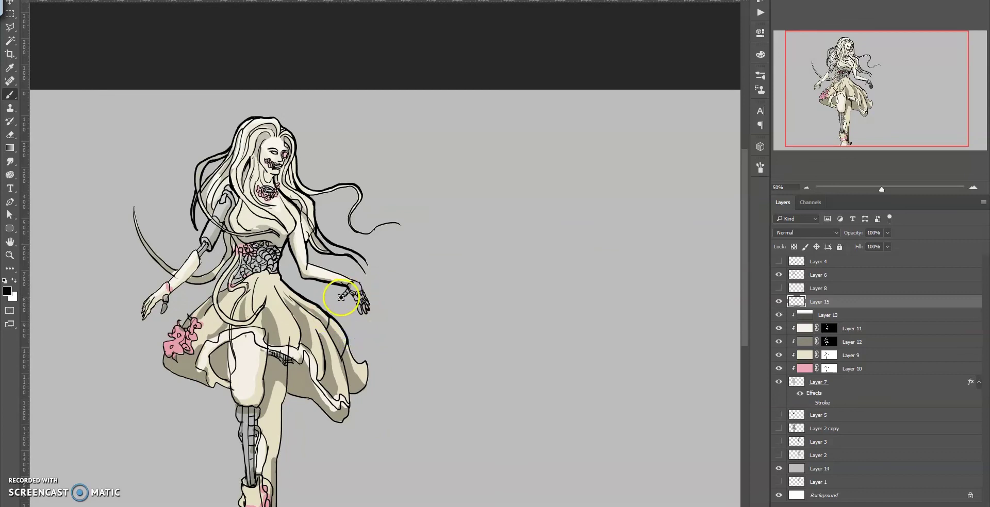
drag(349, 294, 358, 304)
Thicken the black outlines along the skirt's right edge, the leg and the back of the heel
mouse_move(385, 348)
mouse_down()
mouse_move(382, 314)
mouse_move(360, 341)
mouse_up()
scroll(357, 328, down, 1)
click(310, 342)
drag(284, 321, 284, 340)
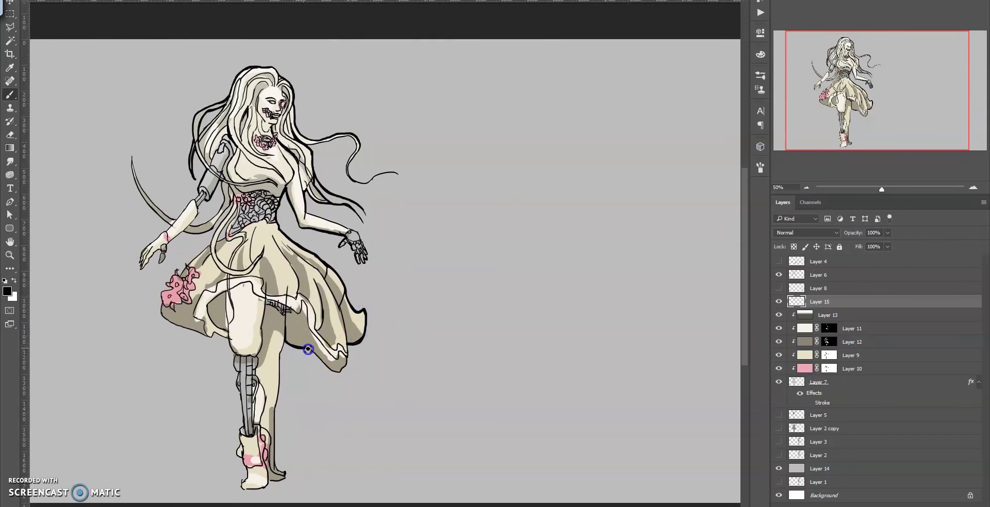
drag(351, 353, 326, 312)
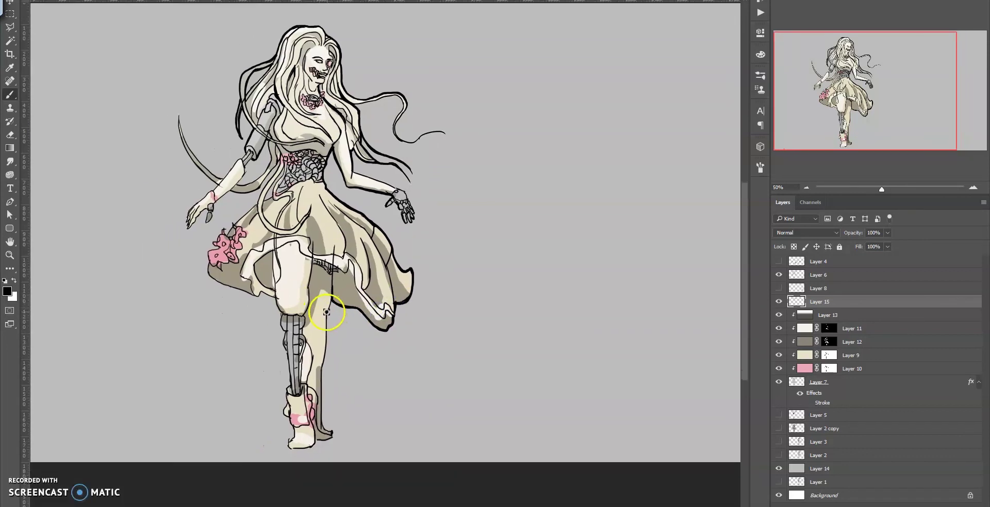
click(328, 441)
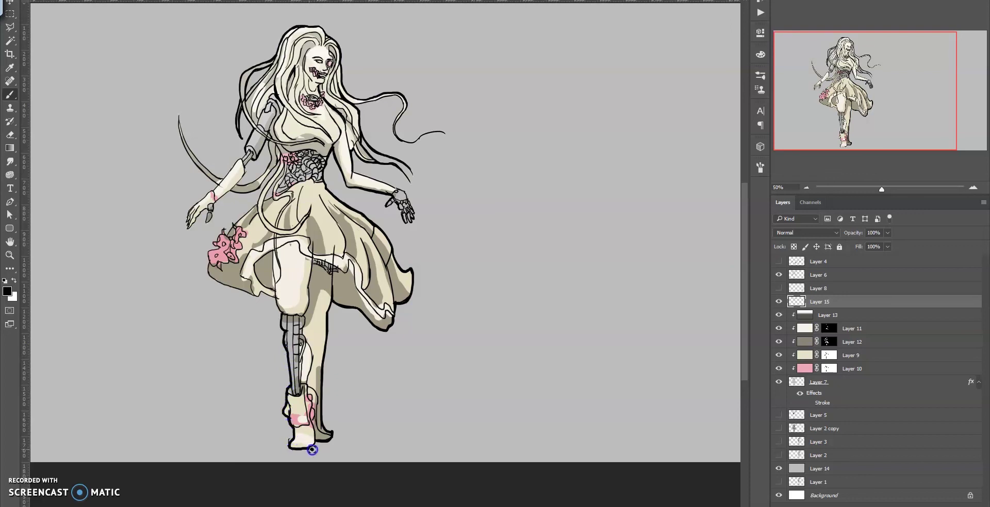
Shade over the pink patch on the lower skirt, undo the stray outline and touch up nearby edges
scroll(238, 303, up, 2)
drag(237, 303, 226, 313)
key(ctrl+z)
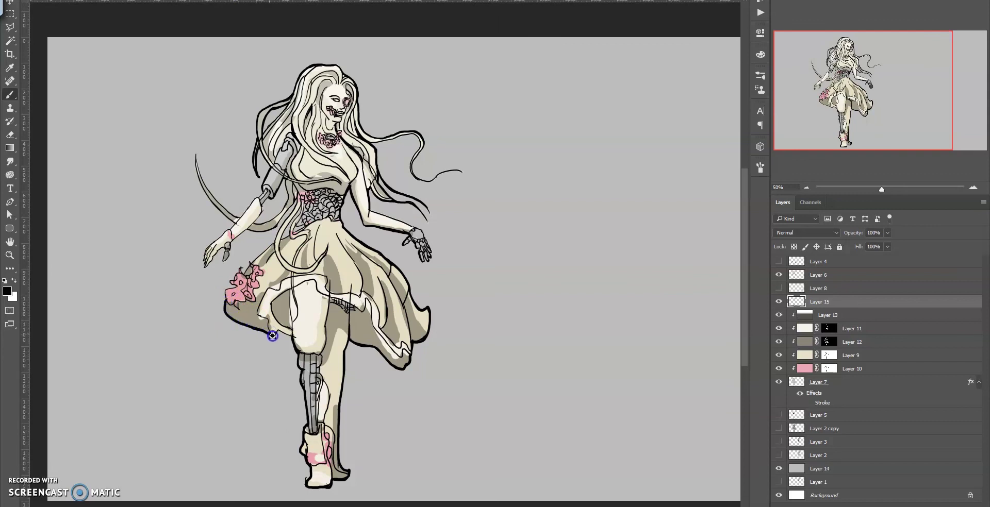
scroll(286, 336, up, 3)
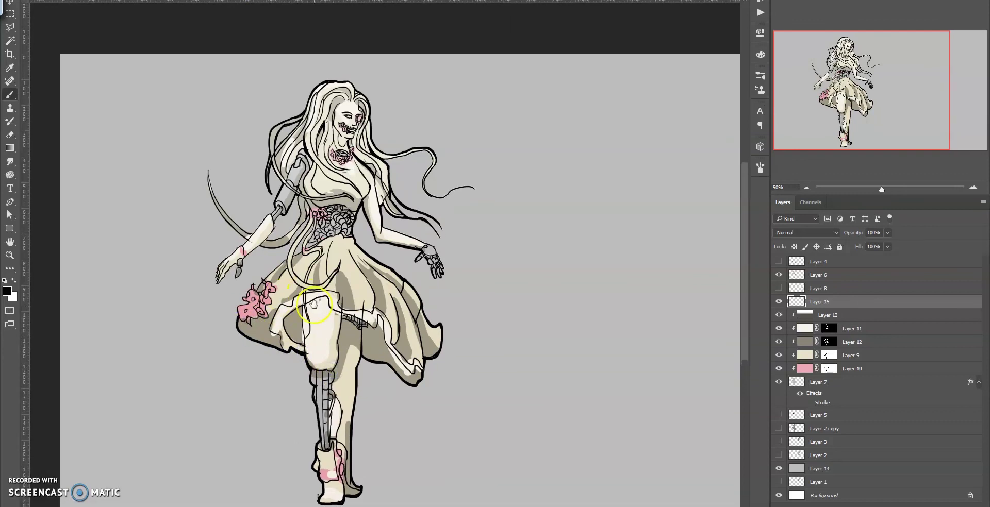
click(246, 350)
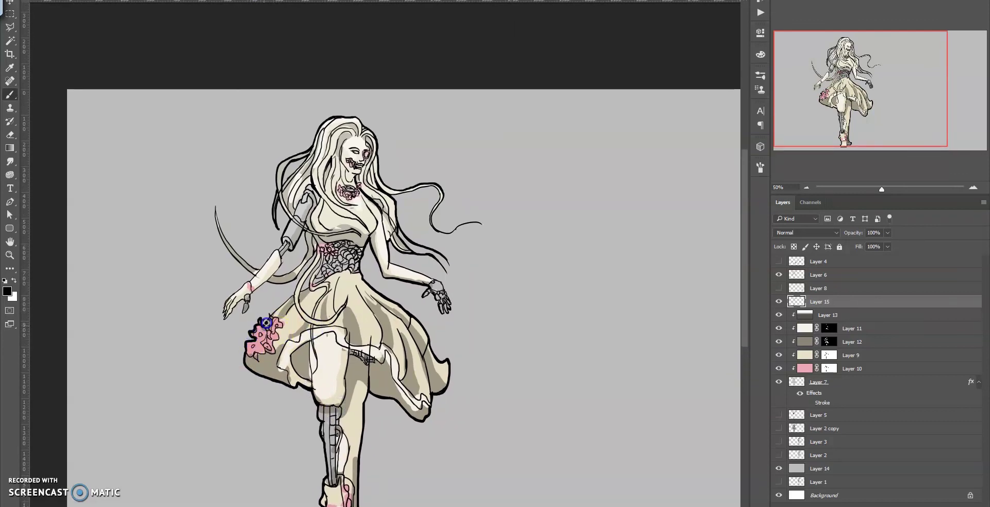
scroll(287, 300, up, 1)
click(291, 307)
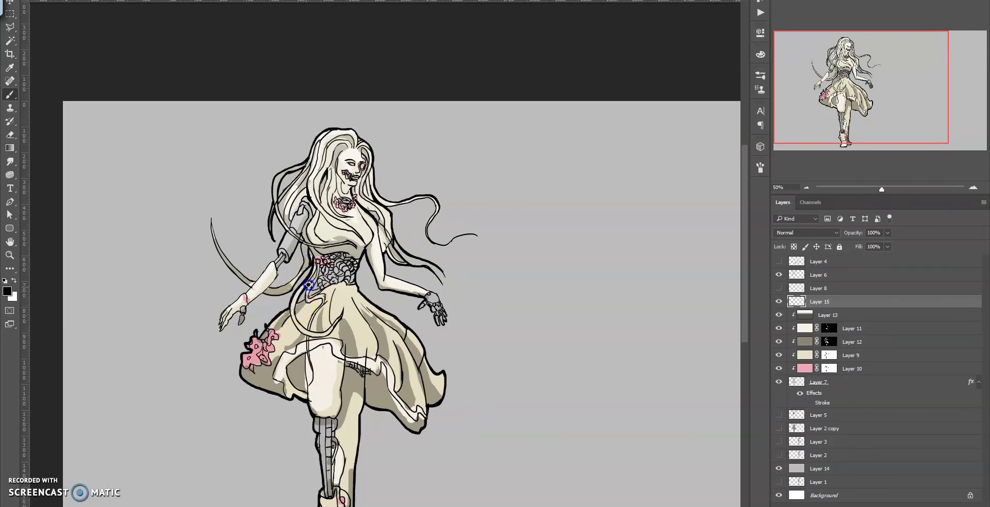
scroll(319, 305, up, 1)
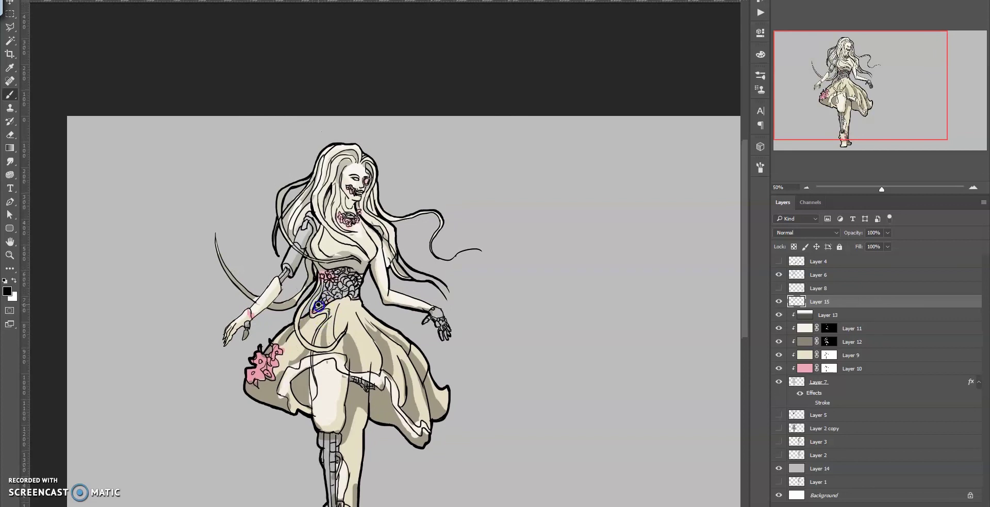
Fill the gap between the hair and the shoulder with colour
drag(317, 292, 325, 314)
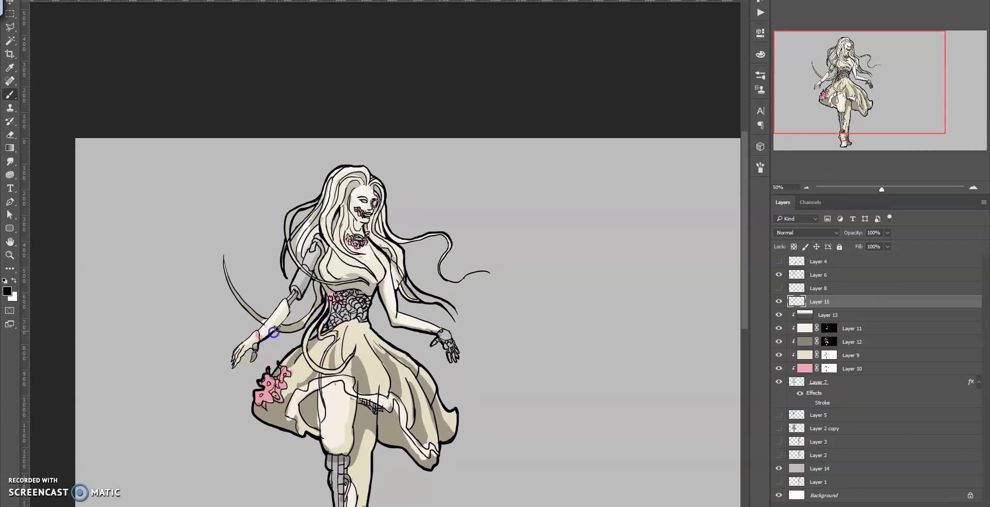
mouse_move(288, 319)
mouse_down()
mouse_move(294, 326)
mouse_move(229, 271)
mouse_move(268, 327)
mouse_up()
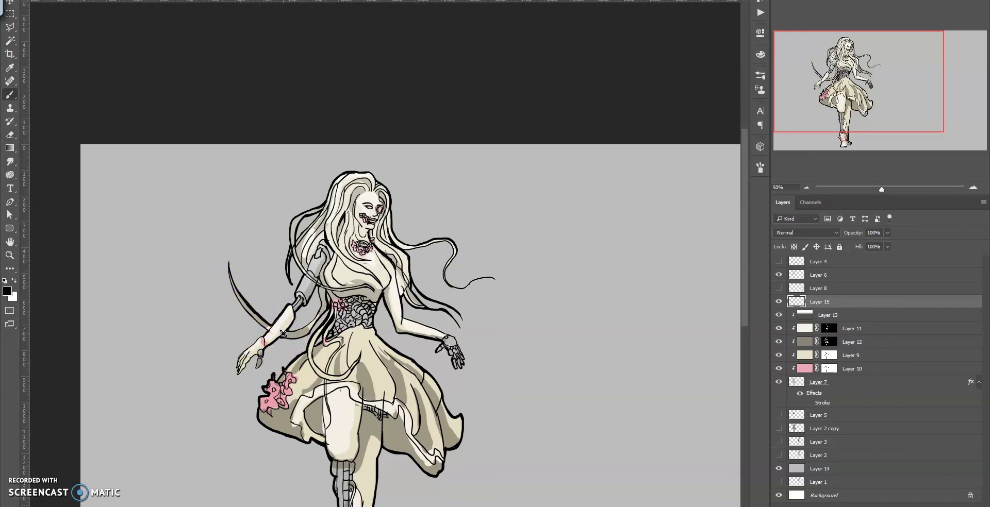
scroll(283, 330, up, 1)
mouse_move(294, 254)
mouse_down()
mouse_move(304, 242)
mouse_move(309, 276)
mouse_up()
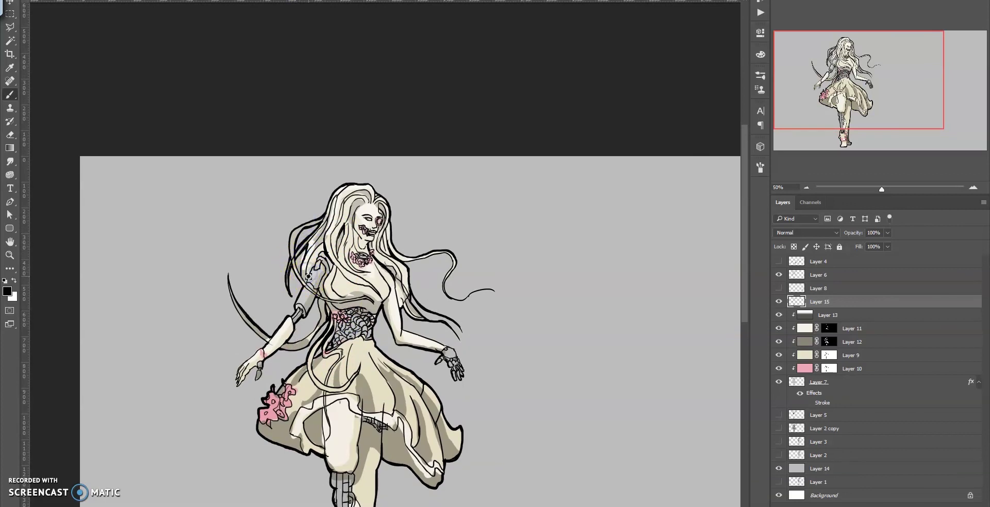
Paint over the stray line across the thigh
scroll(320, 257, right, 1)
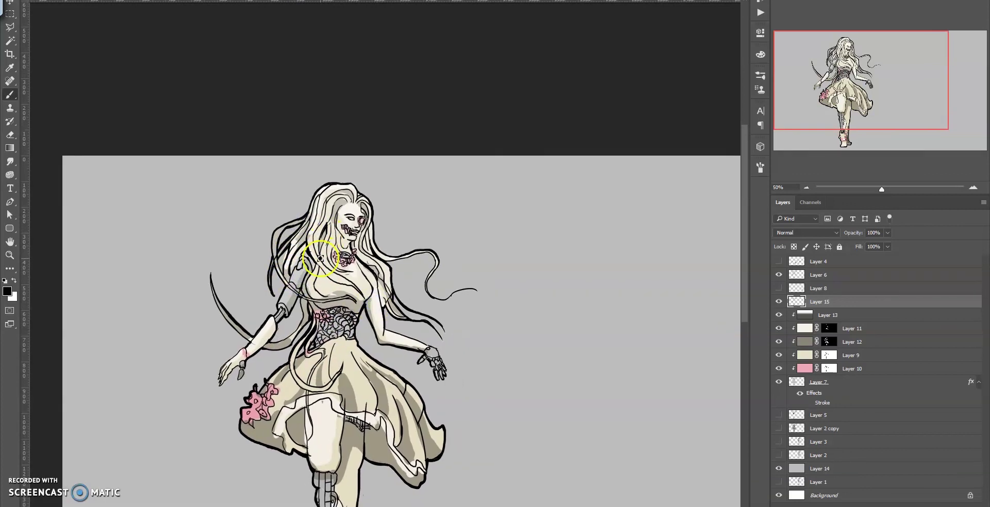
scroll(391, 247, down, 2)
scroll(330, 309, down, 3)
scroll(330, 309, right, 2)
drag(277, 346, 283, 344)
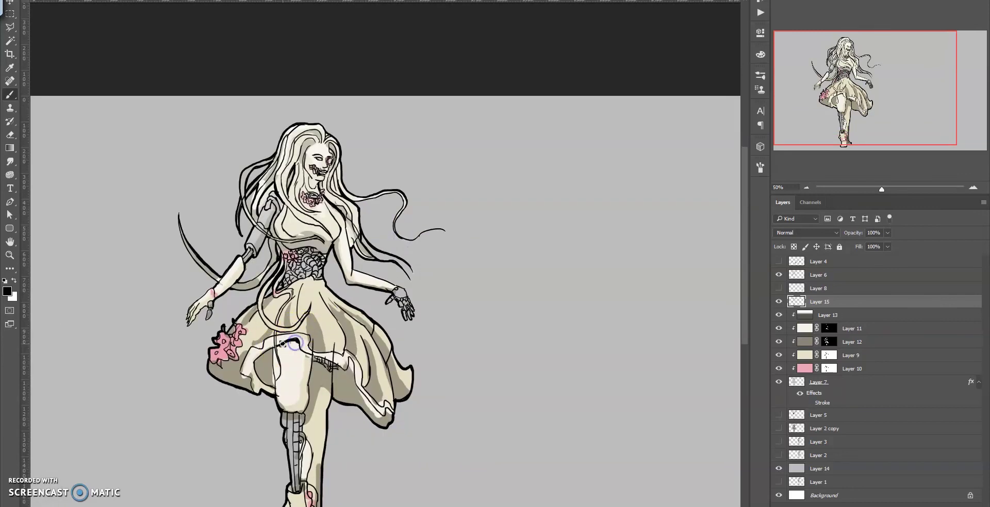
Draw a dark line on the inner skirt edge and darker grey shading down the prosthetic leg
scroll(298, 343, down, 1)
scroll(298, 343, left, 1)
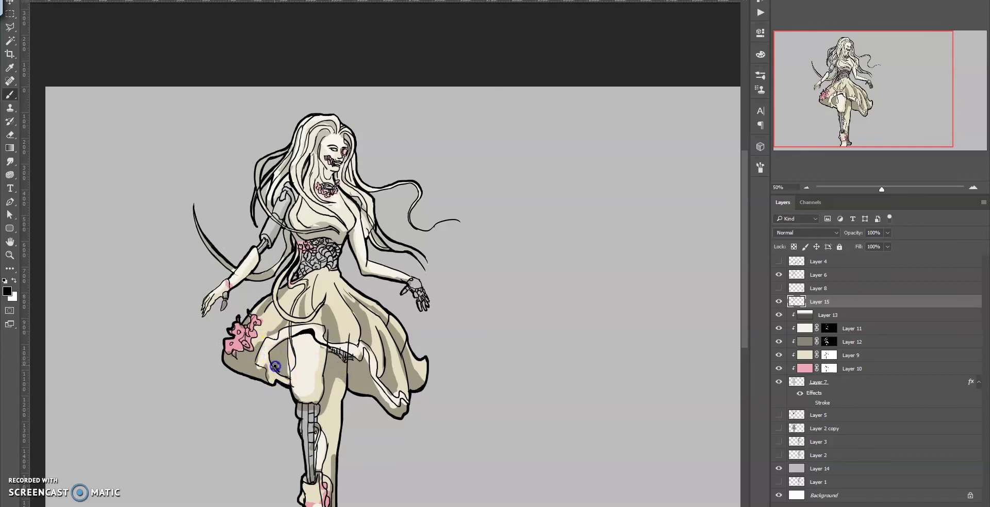
scroll(343, 360, down, 1)
scroll(342, 359, right, 1)
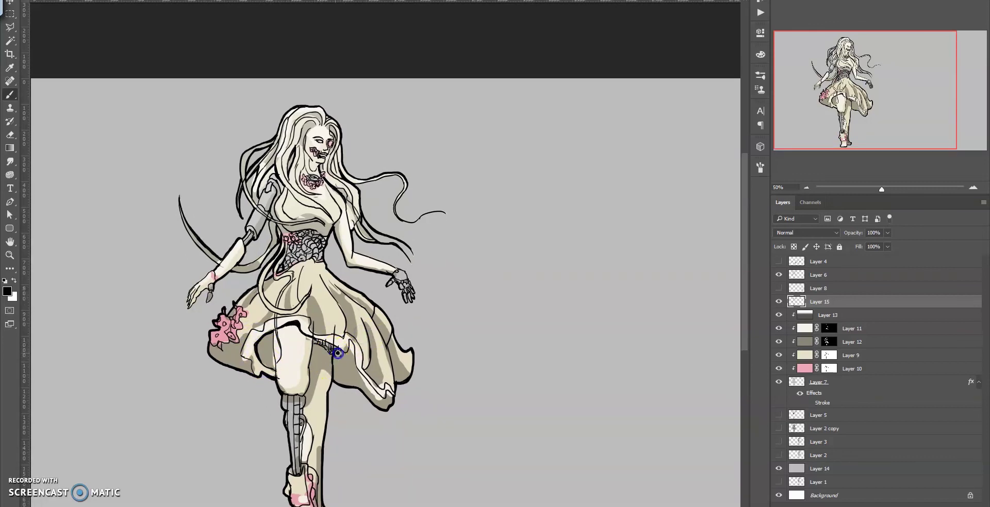
drag(353, 360, 384, 399)
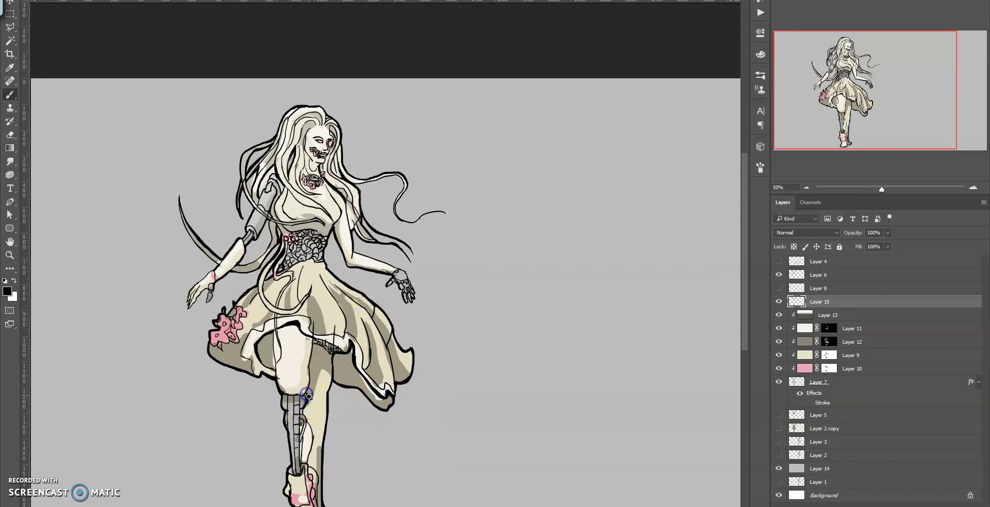
drag(305, 414, 305, 436)
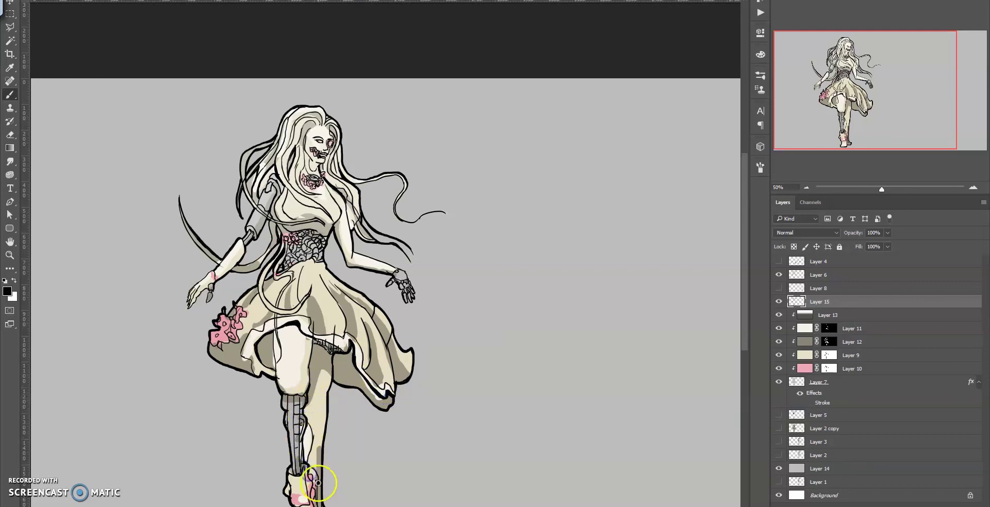
scroll(306, 458, down, 1)
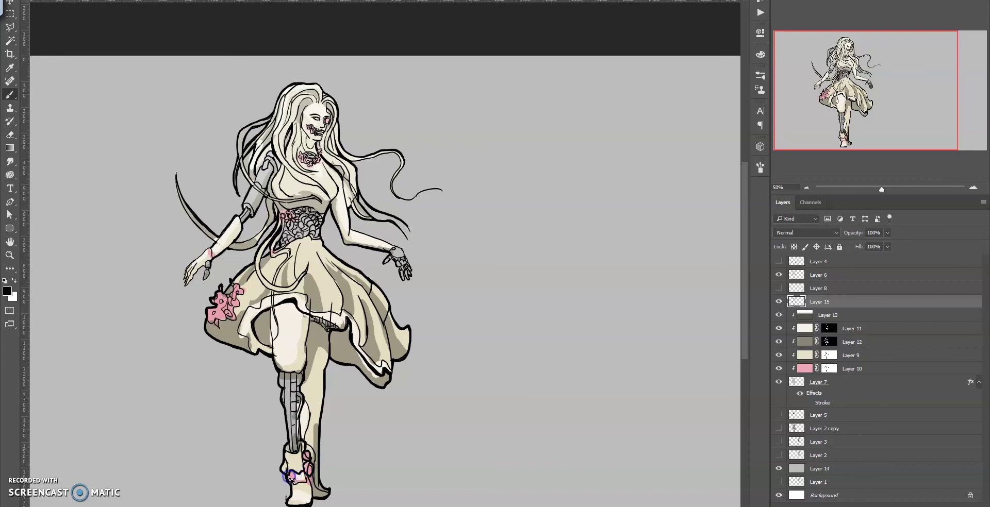